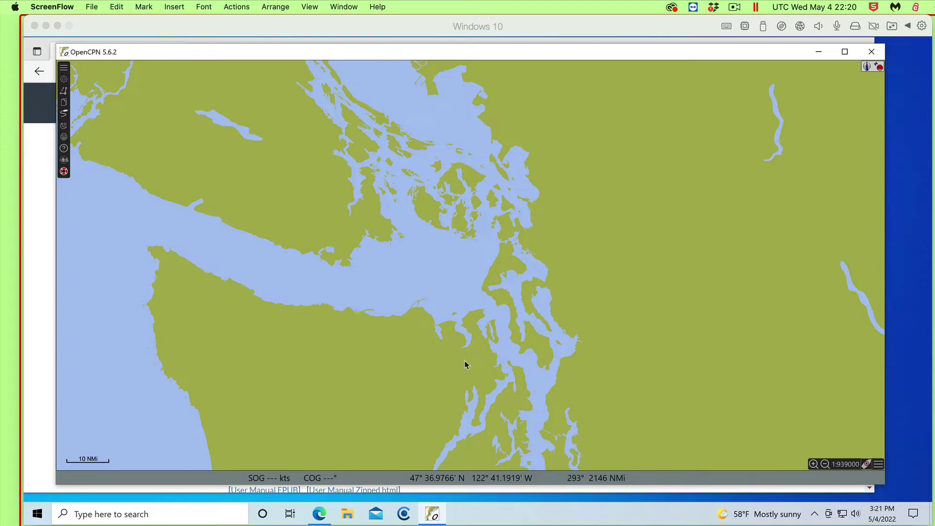
Step: Switch to Chrome and read the blog post about the end of Tide and Currents Table 2, down to its old-versus-new comparison
{"action": "key", "text": "super+Tab"}
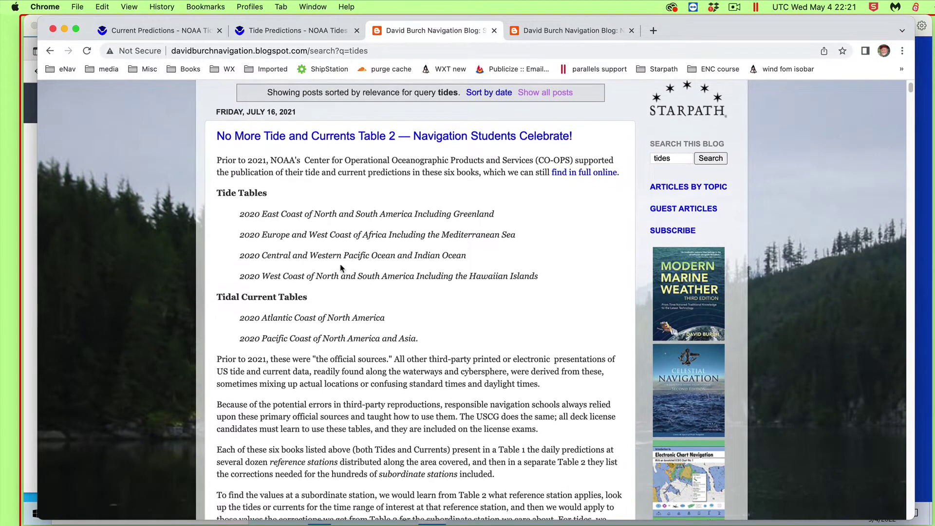
{"action": "scroll", "coordinate": [273, 207], "scroll_direction": "up", "scroll_amount": 2}
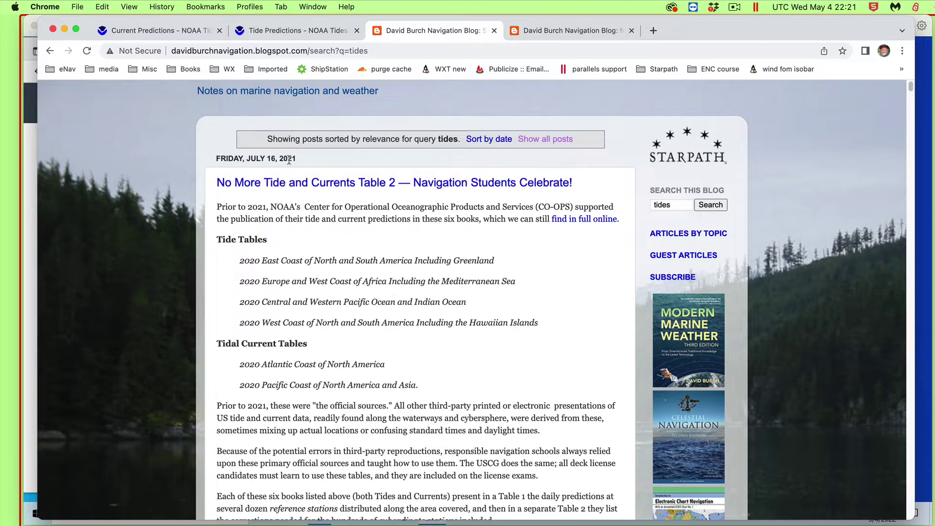
{"action": "scroll", "coordinate": [448, 386], "scroll_direction": "down", "scroll_amount": 1}
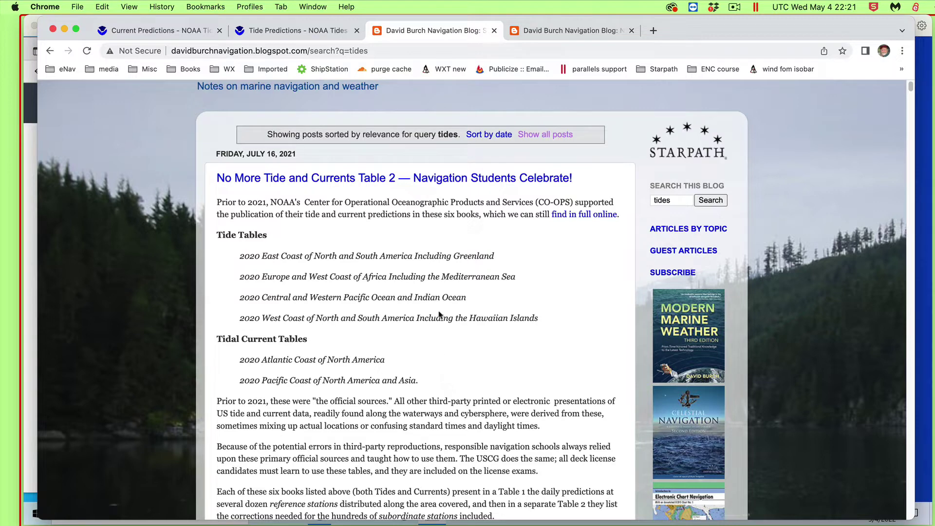
{"action": "scroll", "coordinate": [439, 315], "scroll_direction": "down", "scroll_amount": 1}
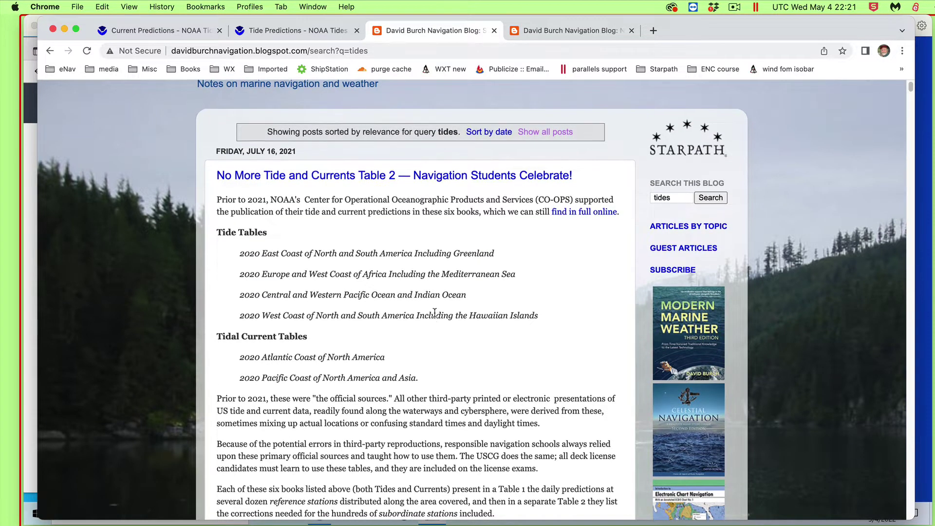
{"action": "scroll", "coordinate": [435, 312], "scroll_direction": "down", "scroll_amount": 1}
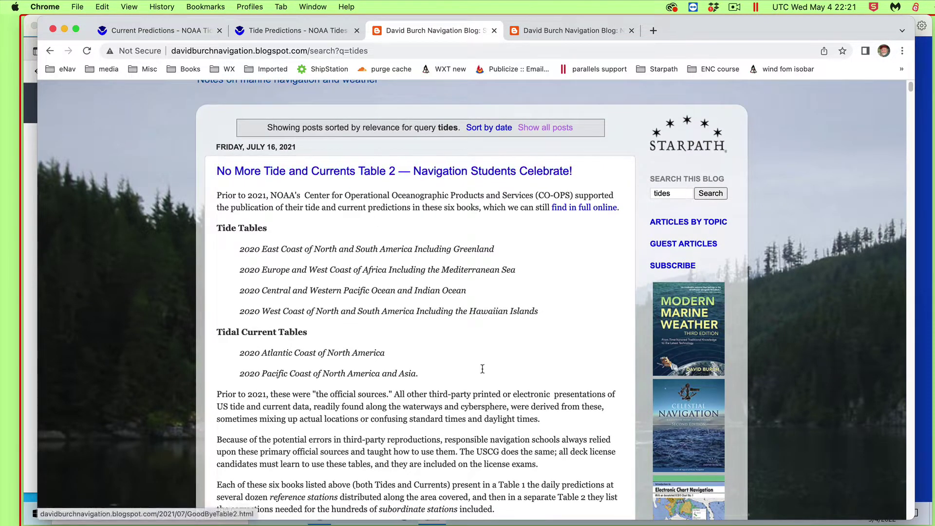
{"action": "scroll", "coordinate": [467, 438], "scroll_direction": "down", "scroll_amount": 10}
{"action": "scroll", "coordinate": [459, 429], "scroll_direction": "down", "scroll_amount": 20}
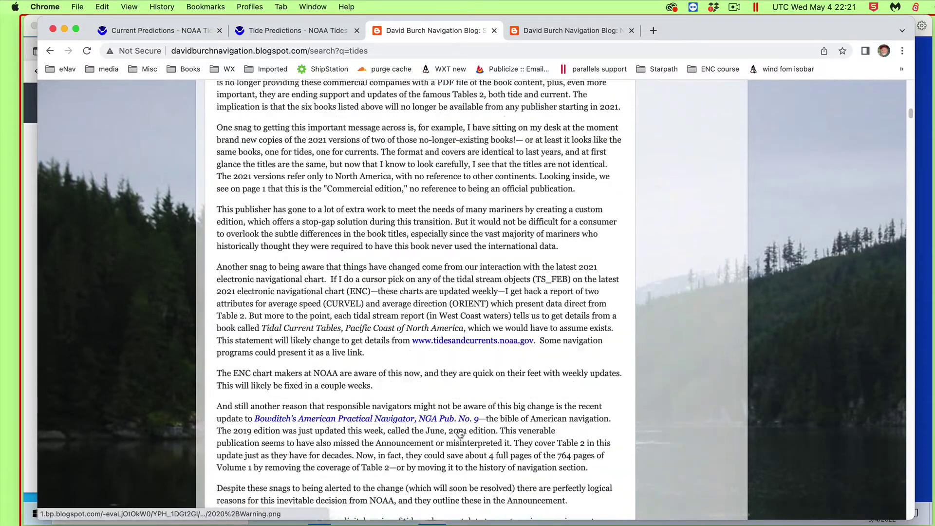
{"action": "scroll", "coordinate": [460, 432], "scroll_direction": "down", "scroll_amount": 20}
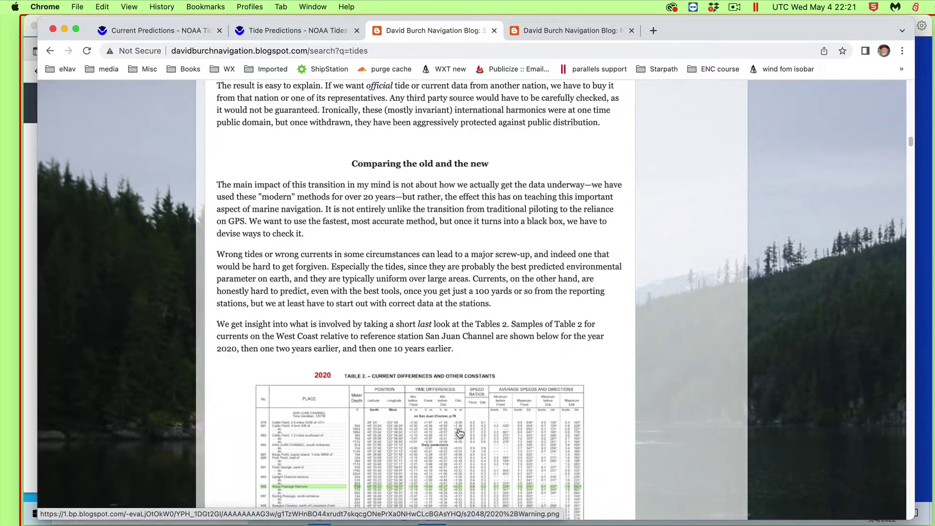
Step: View the 2020 current differences table enlarged, close it, and compare it with the 2018 and 2010 versions in the post
{"action": "left_click", "coordinate": [413, 276]}
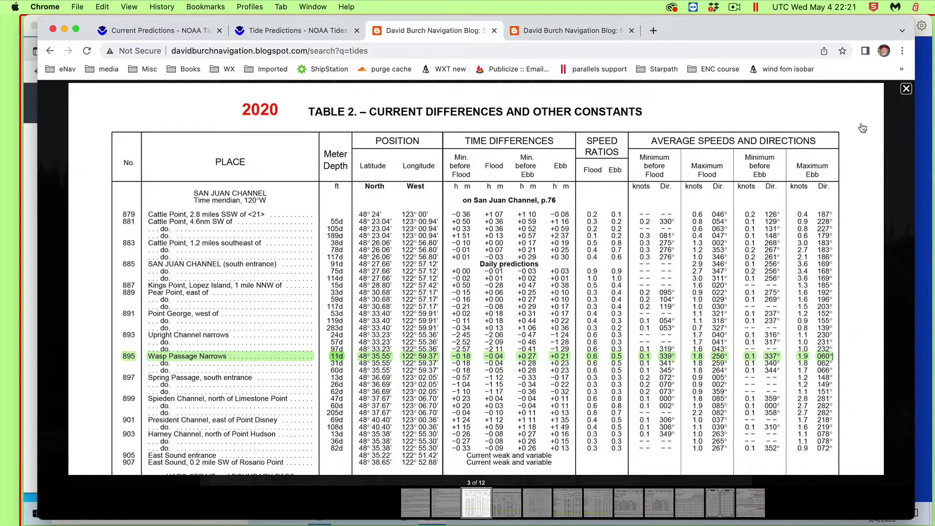
{"action": "left_click", "coordinate": [906, 90]}
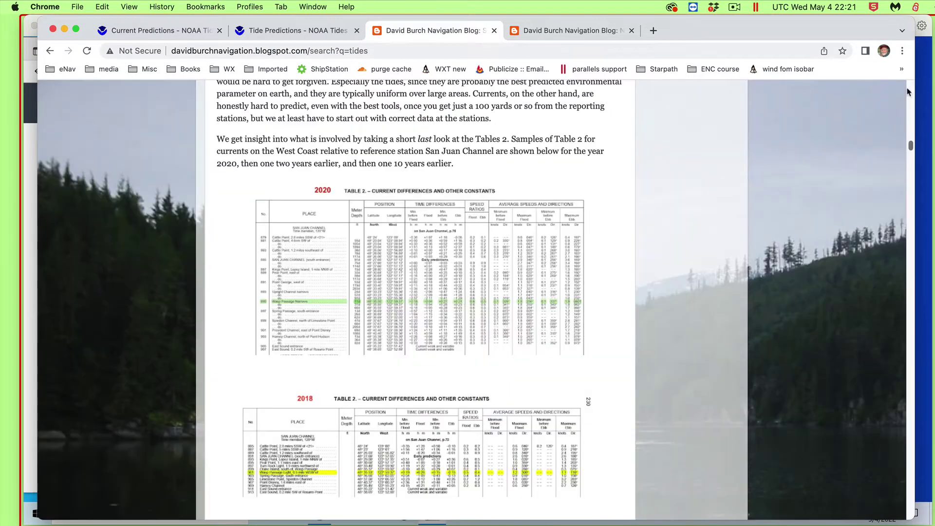
{"action": "scroll", "coordinate": [419, 349], "scroll_direction": "down", "scroll_amount": 2}
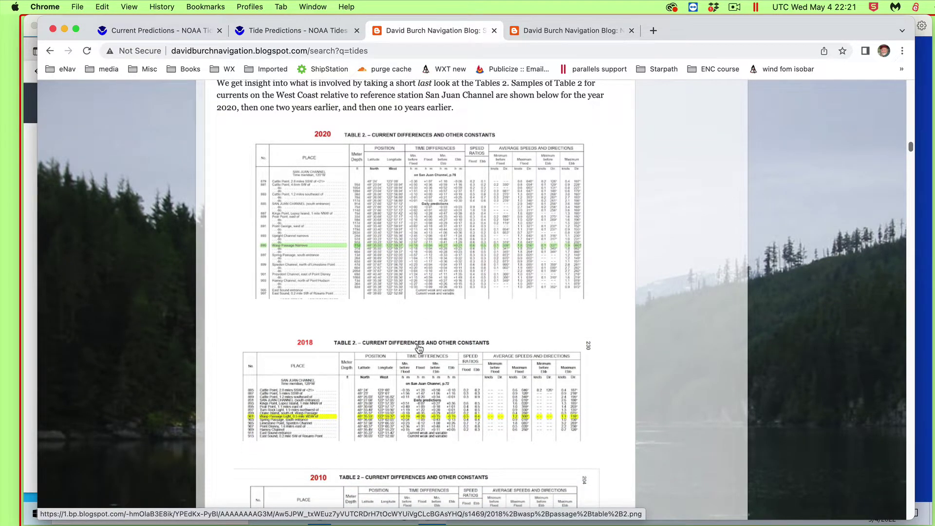
{"action": "scroll", "coordinate": [419, 349], "scroll_direction": "down", "scroll_amount": 10}
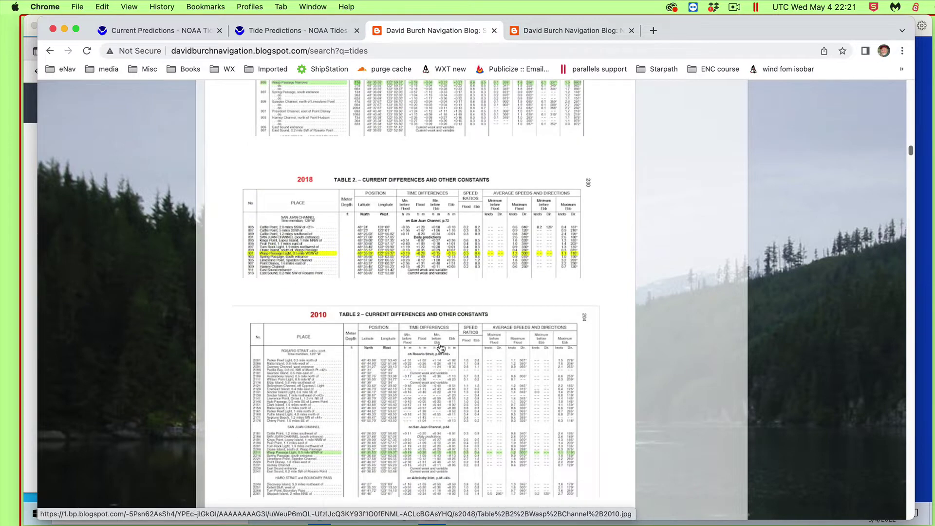
{"action": "scroll", "coordinate": [440, 347], "scroll_direction": "down", "scroll_amount": 15}
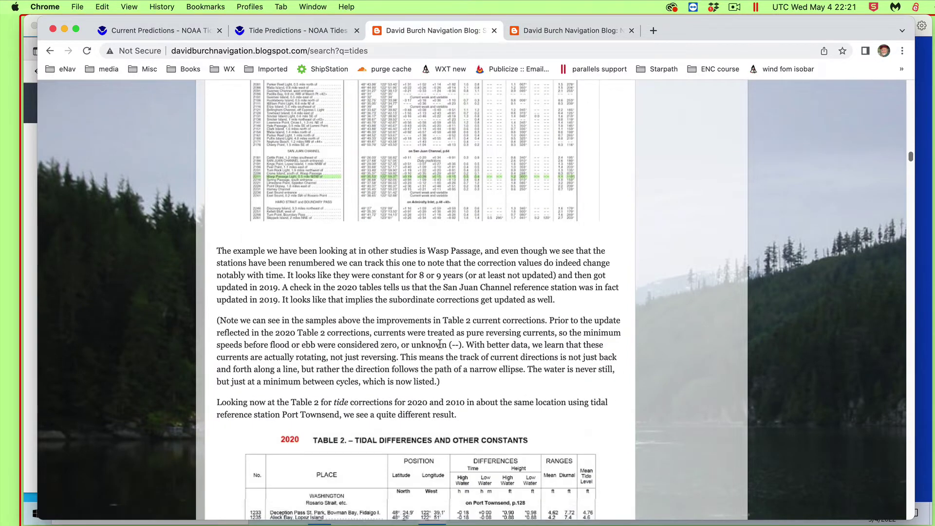
Step: Examine the post's 2020 and 2010 tidal differences tables and the July 16, 2021 sample calculations for tides and currents
{"action": "scroll", "coordinate": [440, 344], "scroll_direction": "down", "scroll_amount": 7}
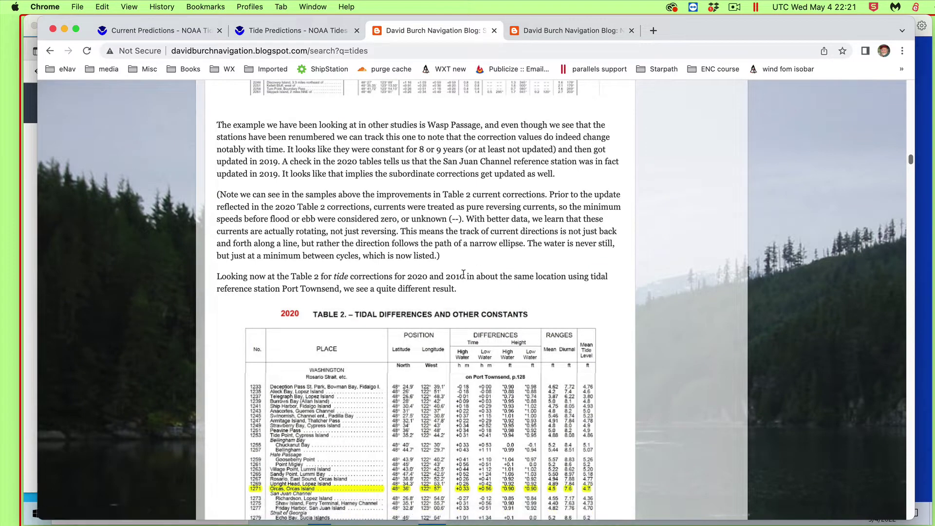
{"action": "scroll", "coordinate": [463, 273], "scroll_direction": "down", "scroll_amount": 1}
{"action": "scroll", "coordinate": [463, 274], "scroll_direction": "down", "scroll_amount": 19}
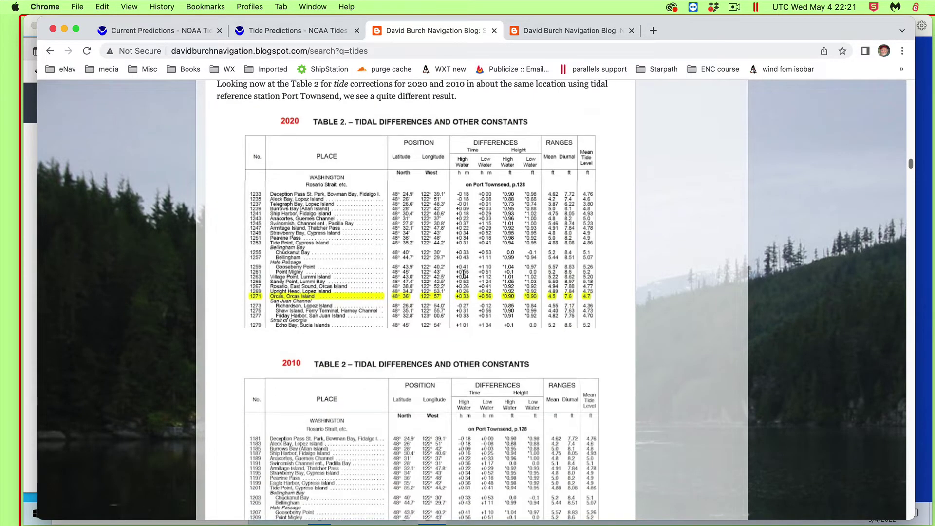
{"action": "scroll", "coordinate": [465, 279], "scroll_direction": "down", "scroll_amount": 7}
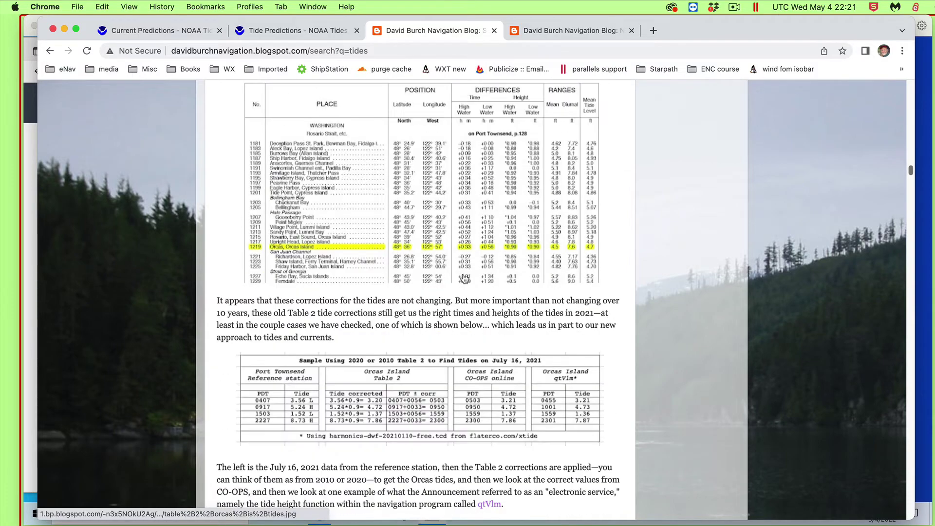
{"action": "scroll", "coordinate": [465, 278], "scroll_direction": "down", "scroll_amount": 20}
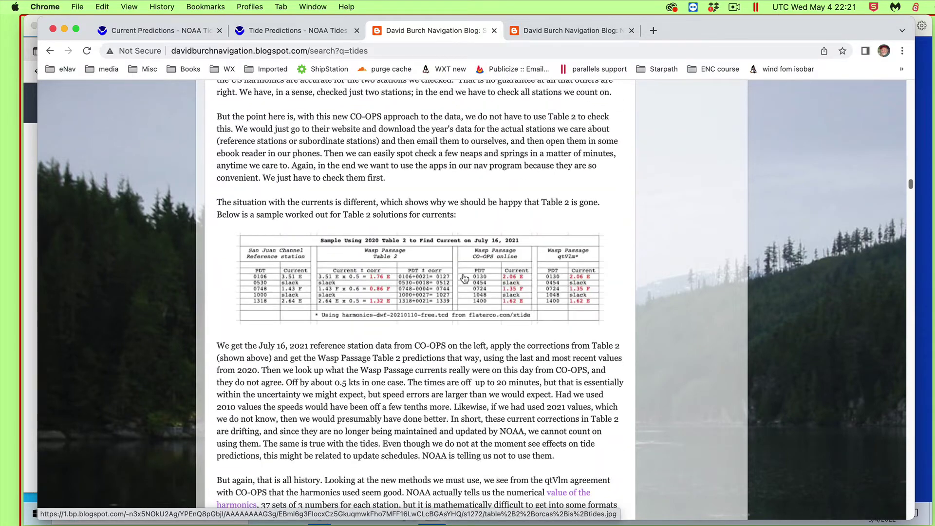
{"action": "scroll", "coordinate": [464, 279], "scroll_direction": "down", "scroll_amount": 20}
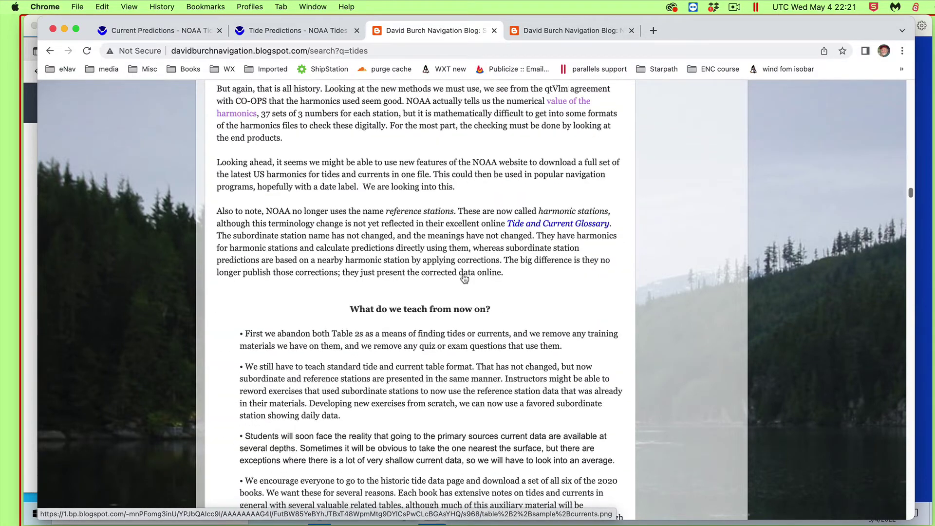
Step: Review the post's teaching recommendations through its closing notes, returning to the Tide Predictions by Station and Tidal Current Predictions links
{"action": "scroll", "coordinate": [464, 279], "scroll_direction": "down", "scroll_amount": 20}
{"action": "scroll", "coordinate": [465, 279], "scroll_direction": "down", "scroll_amount": 8}
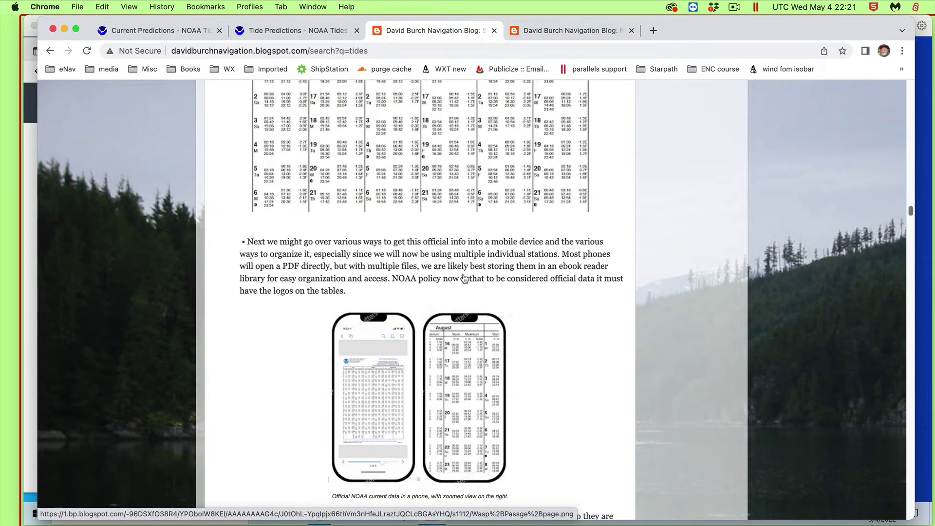
{"action": "scroll", "coordinate": [464, 274], "scroll_direction": "down", "scroll_amount": 12}
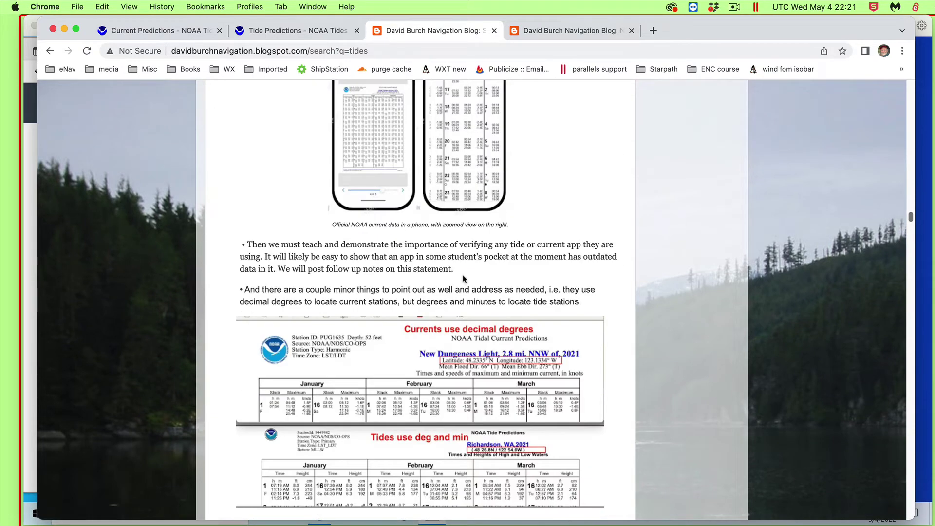
{"action": "scroll", "coordinate": [463, 278], "scroll_direction": "down", "scroll_amount": 9}
{"action": "scroll", "coordinate": [463, 279], "scroll_direction": "down", "scroll_amount": 12}
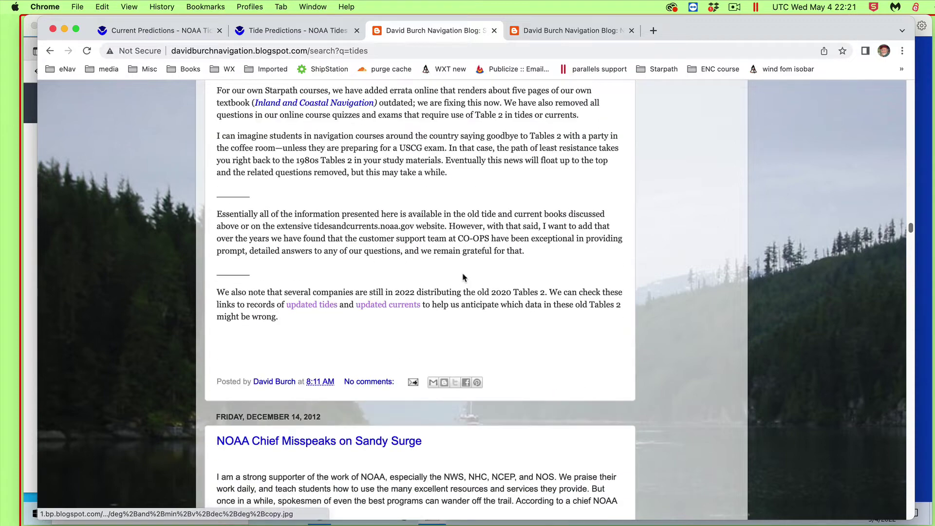
{"action": "scroll", "coordinate": [438, 245], "scroll_direction": "up", "scroll_amount": 10}
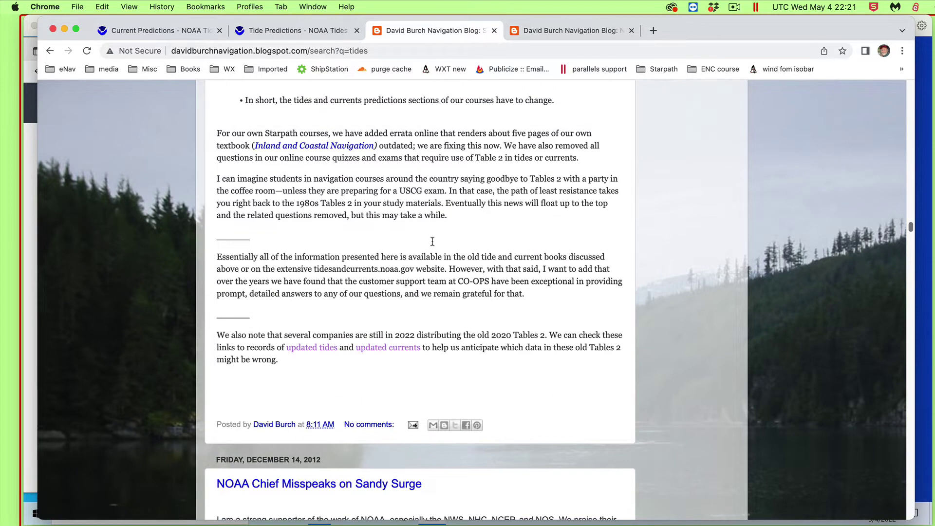
{"action": "scroll", "coordinate": [433, 245], "scroll_direction": "up", "scroll_amount": 11}
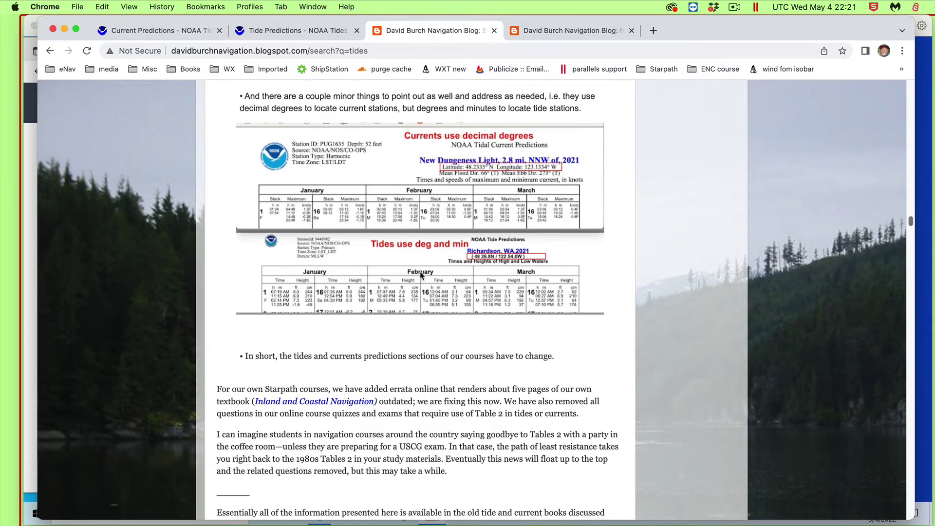
{"action": "scroll", "coordinate": [422, 275], "scroll_direction": "up", "scroll_amount": 20}
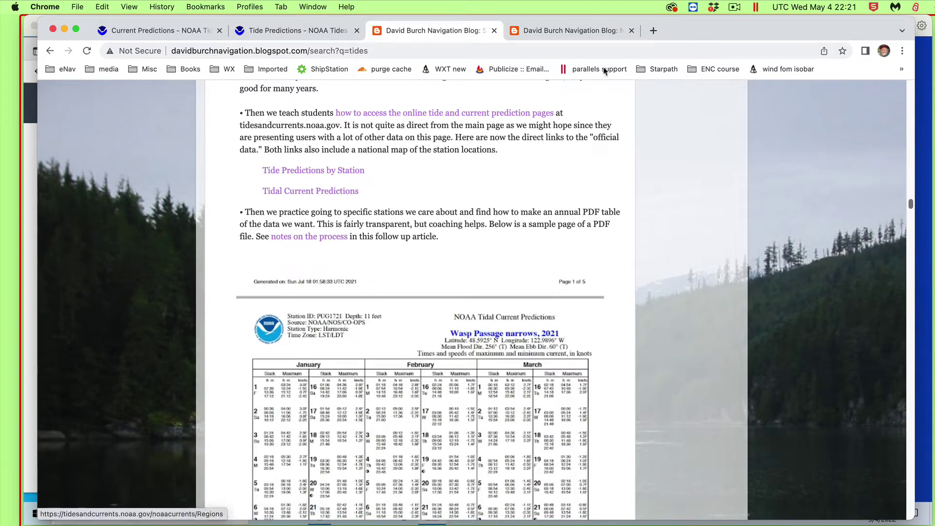
Step: Open the blog article on NOAA discontinuing tide and current books and read its book covers, station download instructions and sample table
{"action": "left_click", "coordinate": [565, 30]}
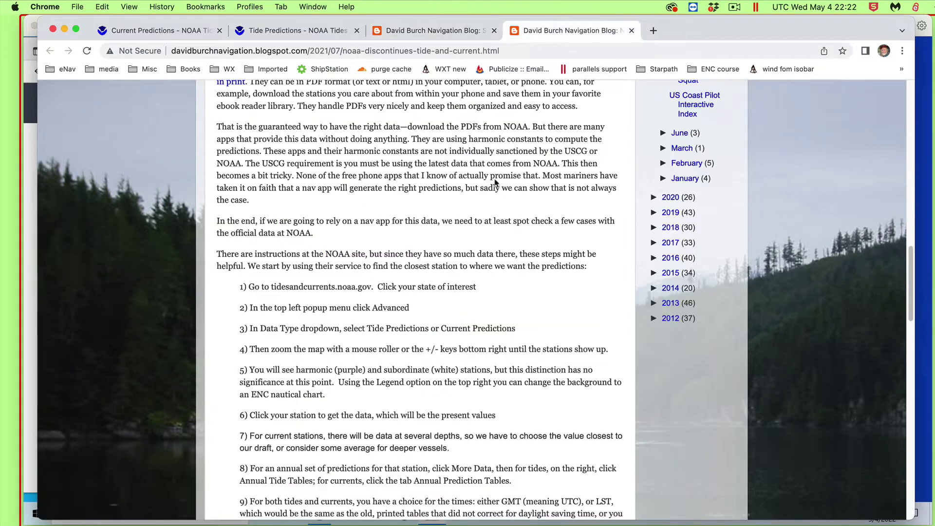
{"action": "scroll", "coordinate": [462, 263], "scroll_direction": "up", "scroll_amount": 10}
{"action": "scroll", "coordinate": [461, 292], "scroll_direction": "up", "scroll_amount": 5}
{"action": "scroll", "coordinate": [457, 319], "scroll_direction": "down", "scroll_amount": 4}
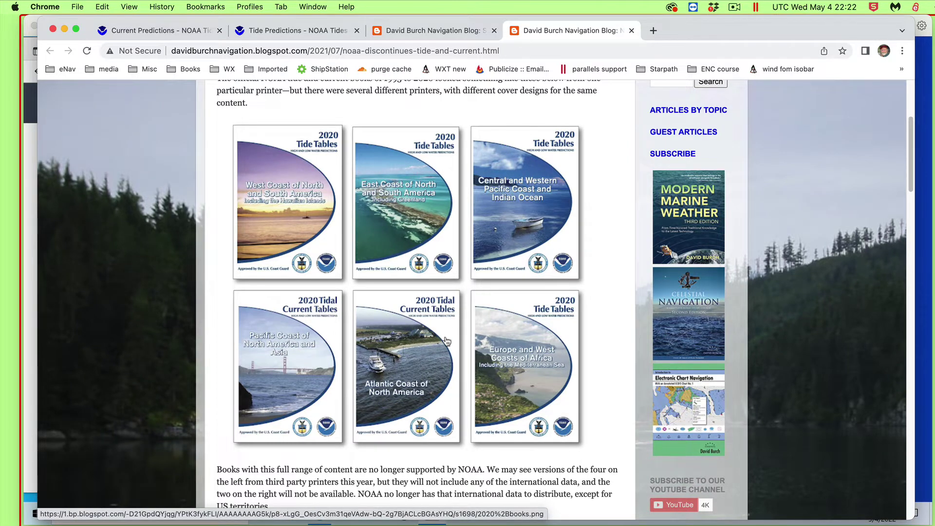
{"action": "scroll", "coordinate": [446, 341], "scroll_direction": "down", "scroll_amount": 5}
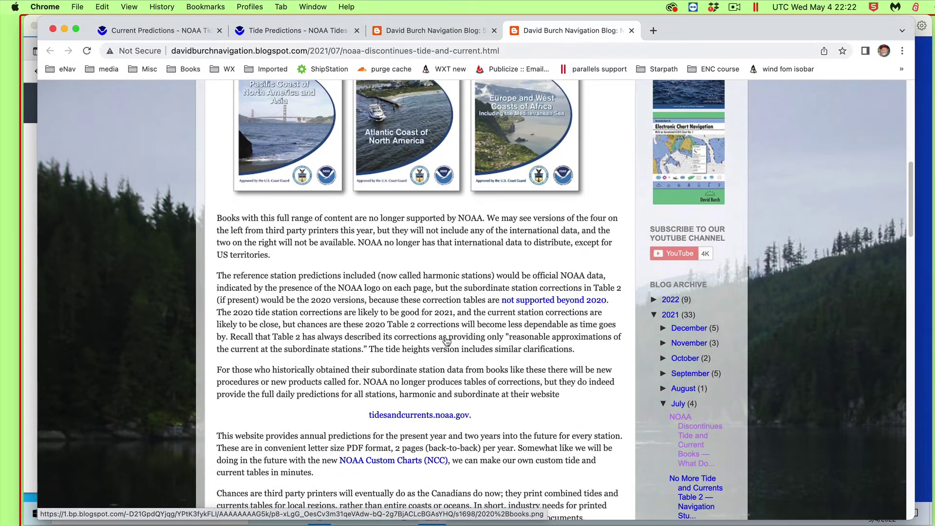
{"action": "scroll", "coordinate": [447, 341], "scroll_direction": "down", "scroll_amount": 3}
{"action": "scroll", "coordinate": [468, 254], "scroll_direction": "up", "scroll_amount": 5}
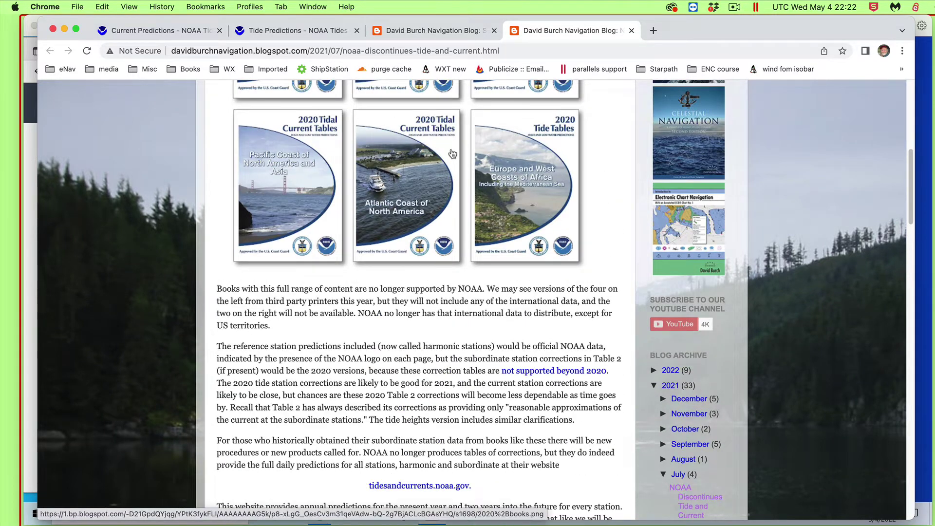
{"action": "scroll", "coordinate": [422, 373], "scroll_direction": "down", "scroll_amount": 3}
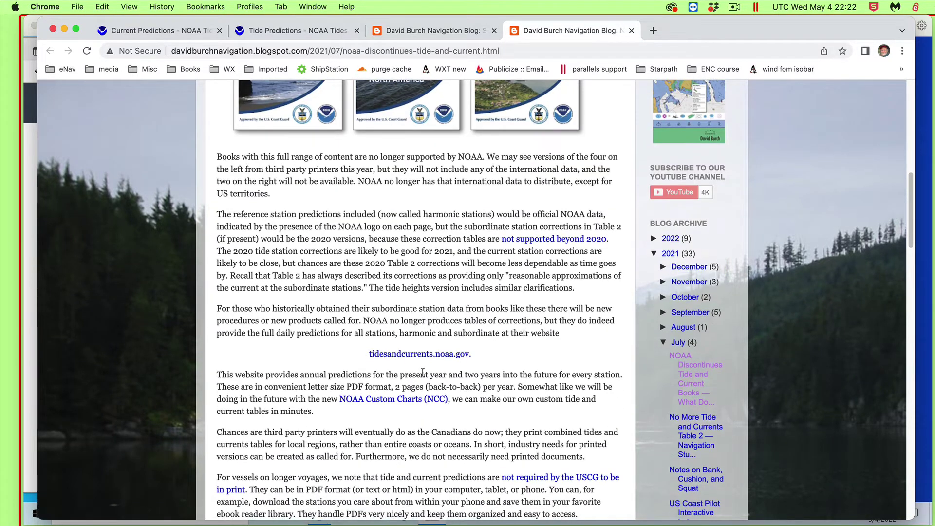
{"action": "scroll", "coordinate": [423, 372], "scroll_direction": "down", "scroll_amount": 15}
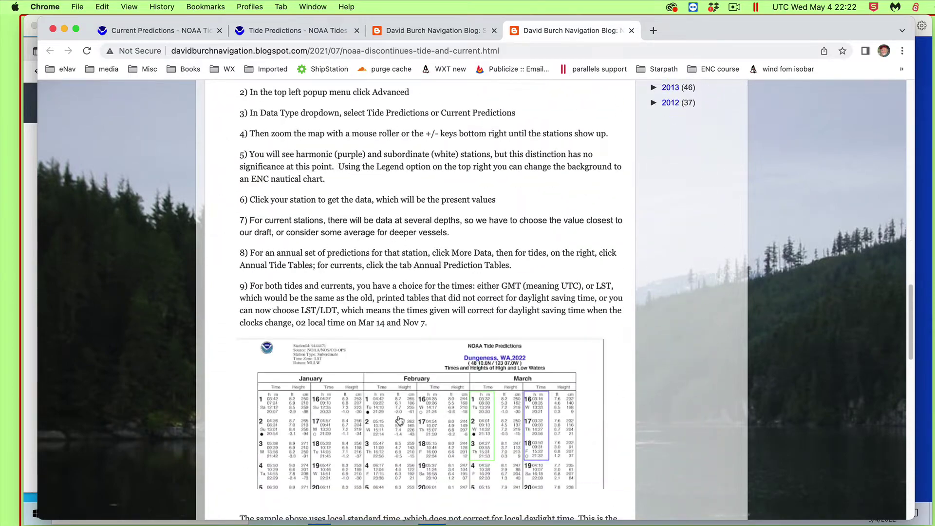
{"action": "scroll", "coordinate": [405, 458], "scroll_direction": "down", "scroll_amount": 1}
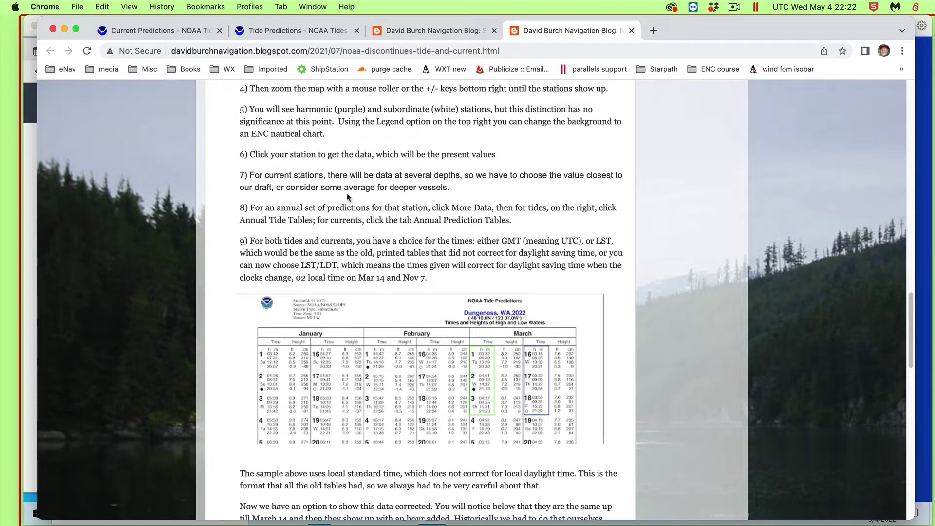
Step: Show the NOAA Current Predictions History of Updates page and examine its dated list of new, updated and removed stations
{"action": "left_click", "coordinate": [174, 30]}
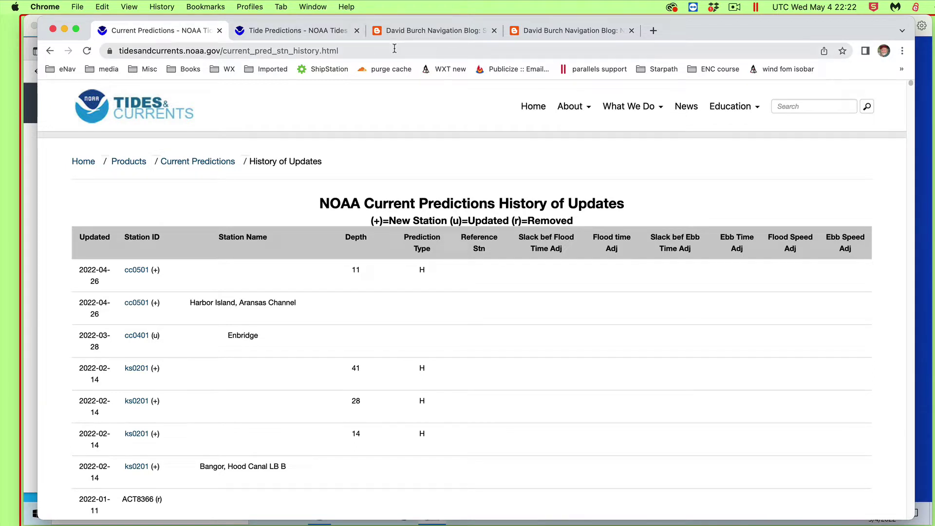
{"action": "scroll", "coordinate": [499, 403], "scroll_direction": "down", "scroll_amount": 2}
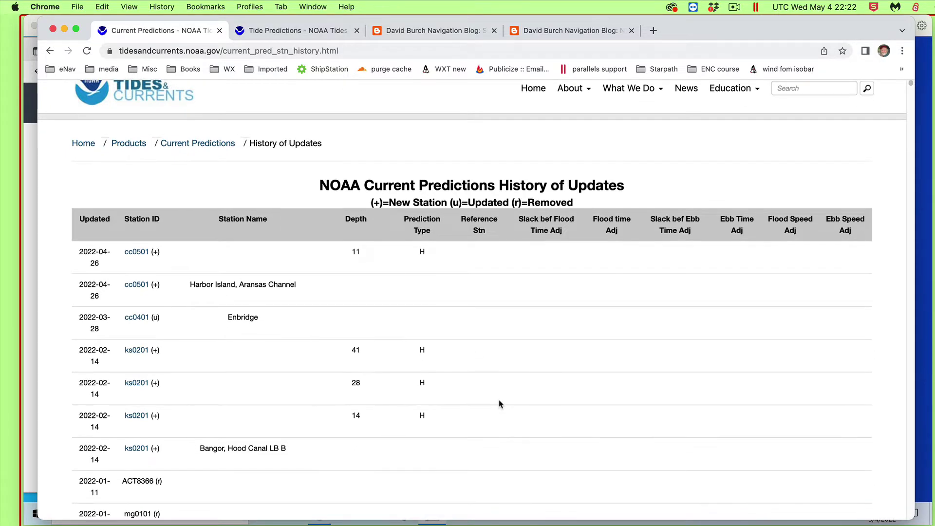
{"action": "scroll", "coordinate": [499, 406], "scroll_direction": "down", "scroll_amount": 2}
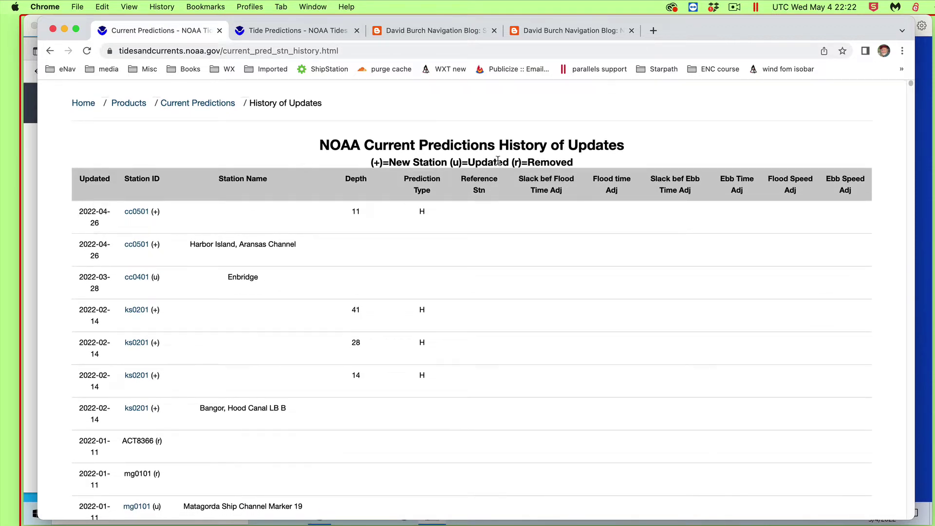
{"action": "scroll", "coordinate": [347, 431], "scroll_direction": "down", "scroll_amount": 10}
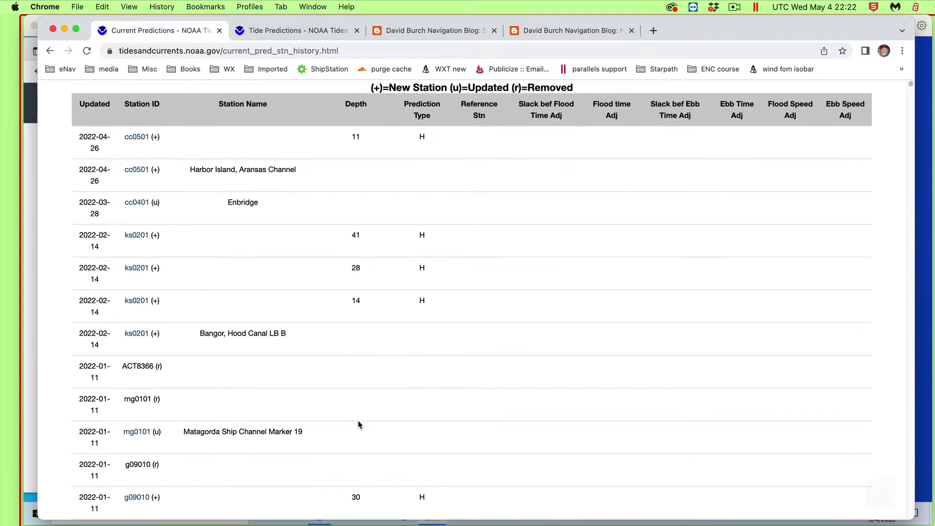
{"action": "scroll", "coordinate": [395, 405], "scroll_direction": "down", "scroll_amount": 20}
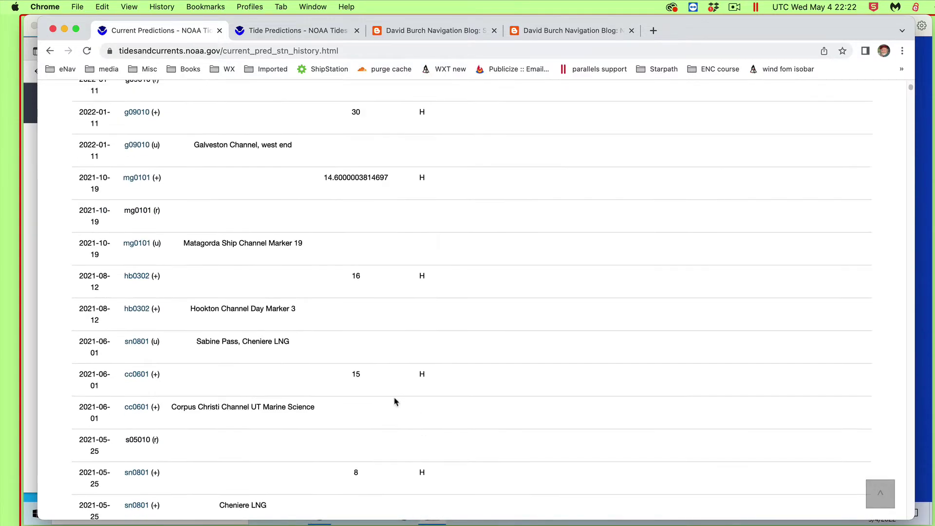
Step: Examine the October 2020 entries for updated, removed and new current stations, including the NYH1924 references, and return to the page heading
{"action": "scroll", "coordinate": [400, 410], "scroll_direction": "down", "scroll_amount": 20}
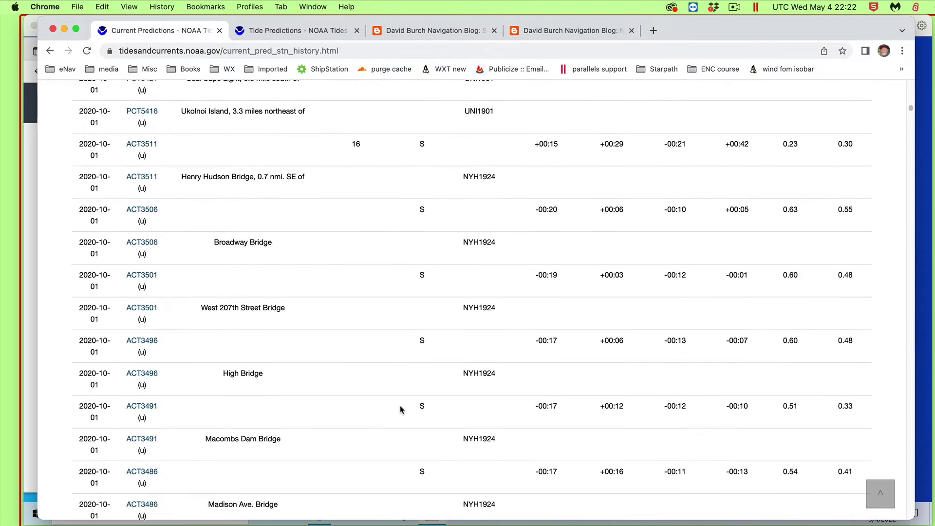
{"action": "scroll", "coordinate": [400, 409], "scroll_direction": "down", "scroll_amount": 20}
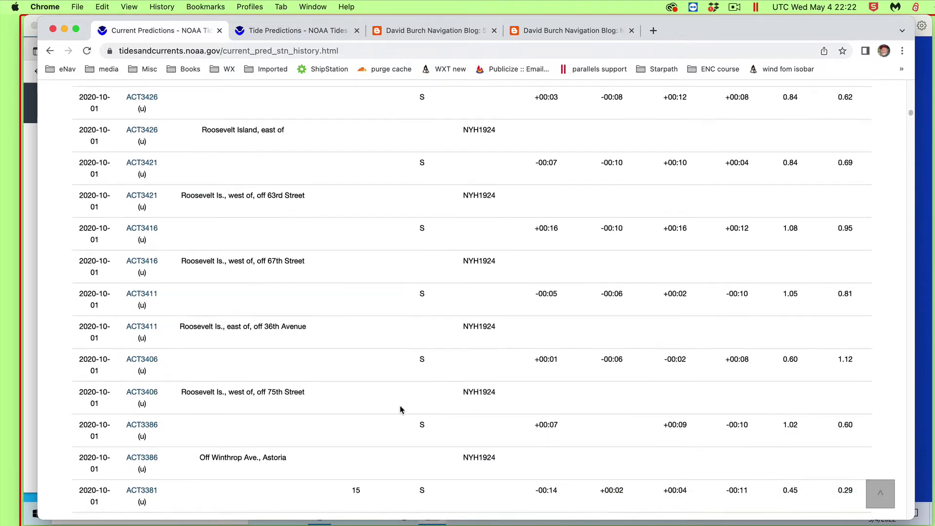
{"action": "scroll", "coordinate": [400, 409], "scroll_direction": "down", "scroll_amount": 8}
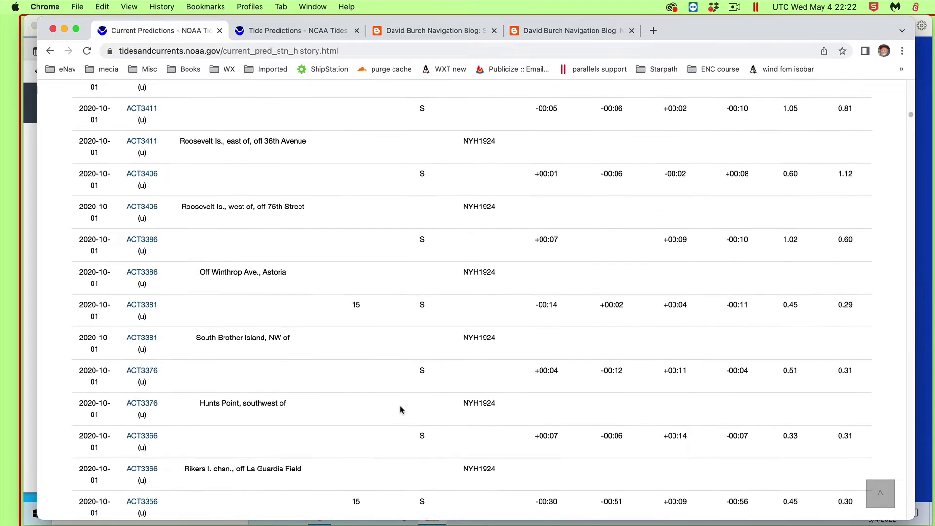
{"action": "scroll", "coordinate": [400, 410], "scroll_direction": "down", "scroll_amount": 15}
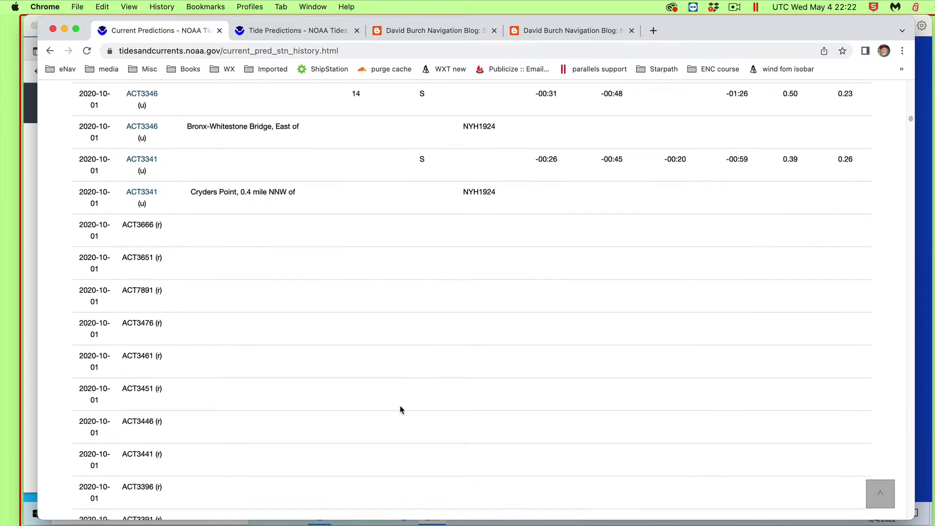
{"action": "scroll", "coordinate": [400, 409], "scroll_direction": "down", "scroll_amount": 17}
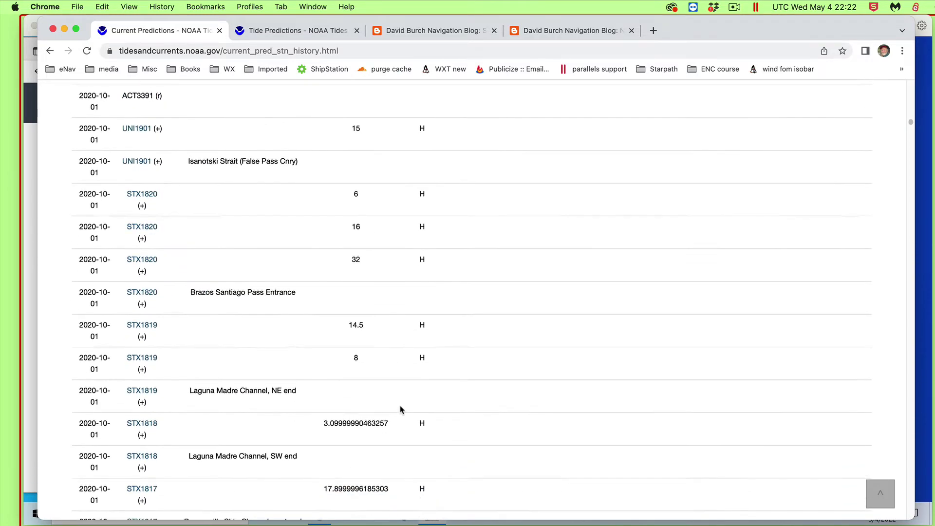
{"action": "scroll", "coordinate": [400, 409], "scroll_direction": "down", "scroll_amount": 1}
{"action": "scroll", "coordinate": [392, 409], "scroll_direction": "up", "scroll_amount": 1}
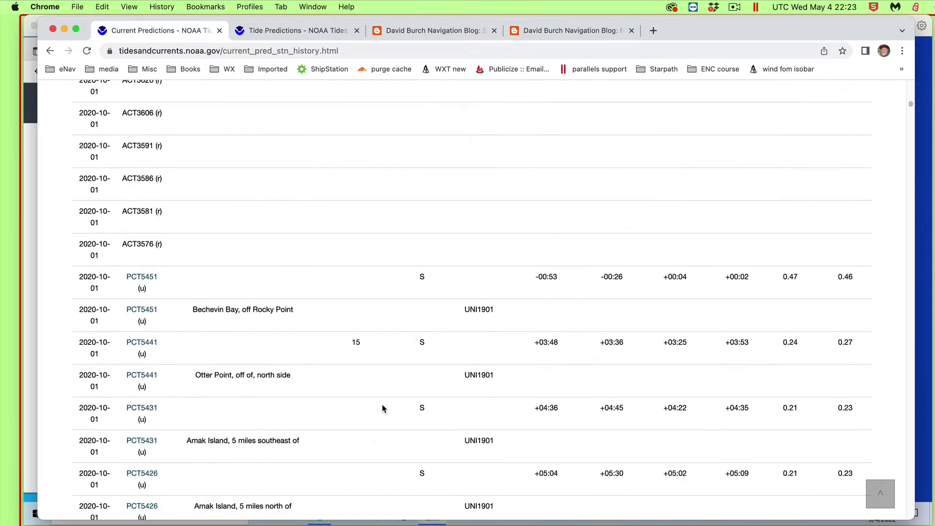
{"action": "scroll", "coordinate": [383, 408], "scroll_direction": "up", "scroll_amount": 20}
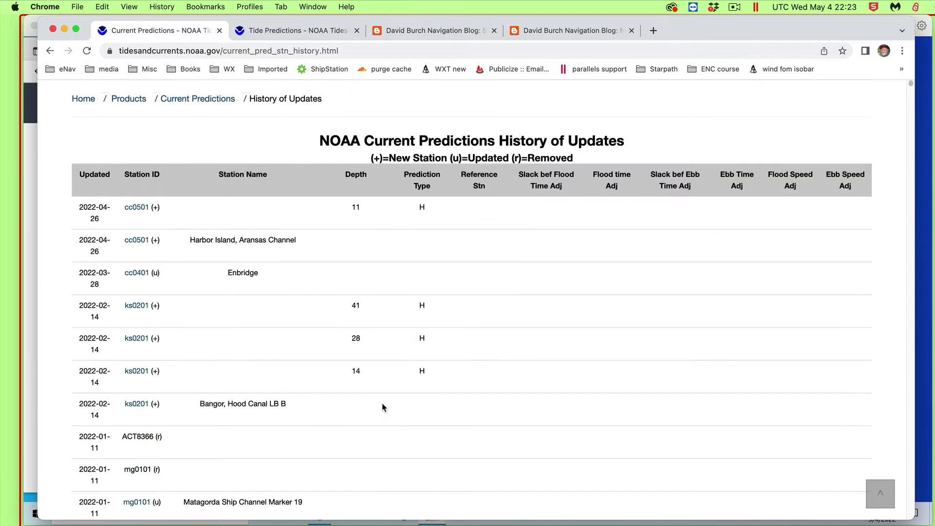
{"action": "scroll", "coordinate": [383, 409], "scroll_direction": "up", "scroll_amount": 3}
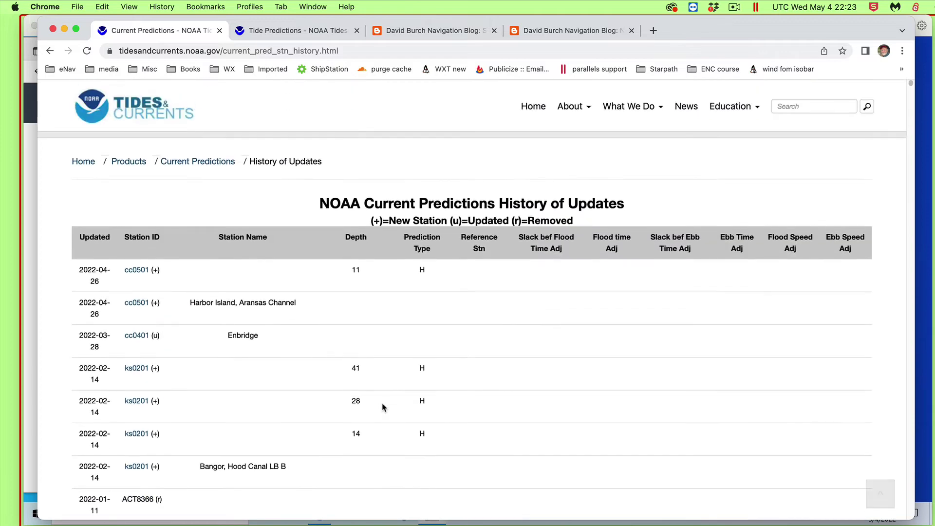
Step: Show the NOAA tide predictions update history and examine its station entries from October 2021 back up to April 2022
{"action": "left_click", "coordinate": [320, 33]}
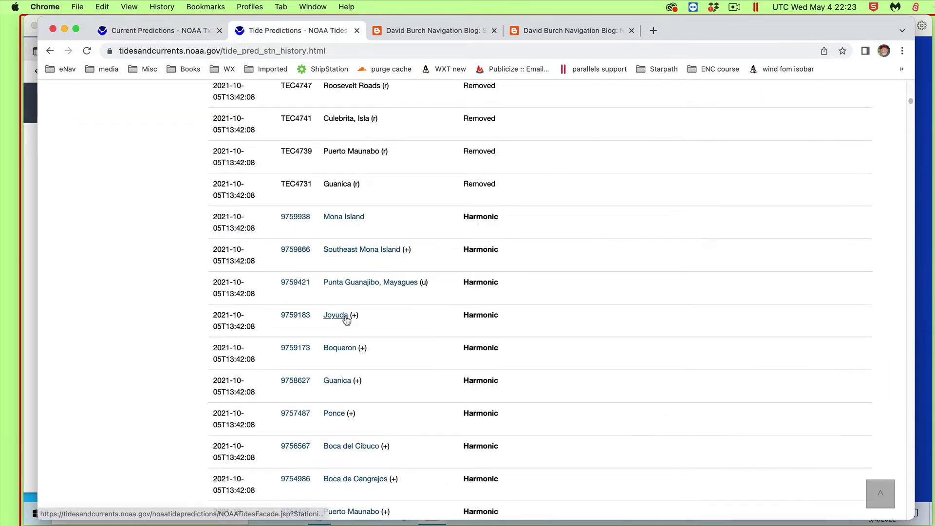
{"action": "scroll", "coordinate": [346, 319], "scroll_direction": "up", "scroll_amount": 10}
{"action": "scroll", "coordinate": [344, 325], "scroll_direction": "up", "scroll_amount": 8}
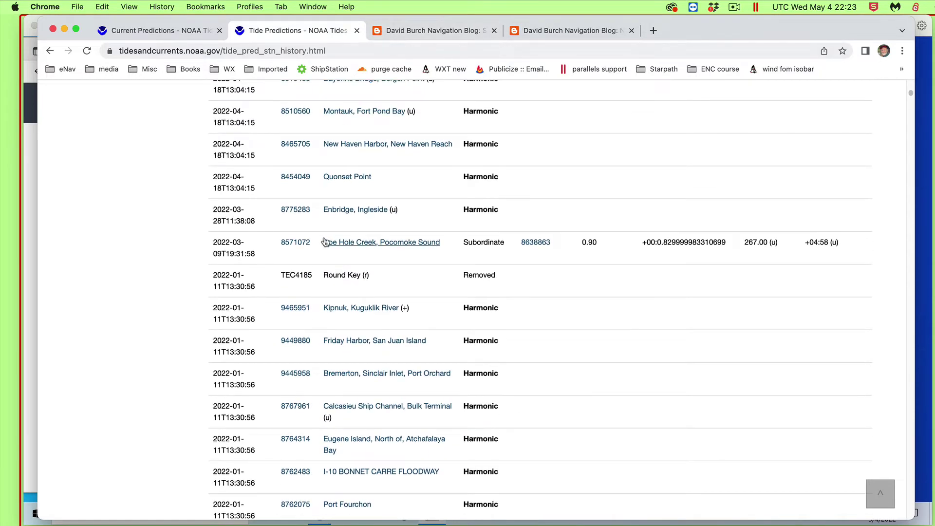
{"action": "scroll", "coordinate": [325, 242], "scroll_direction": "up", "scroll_amount": 7}
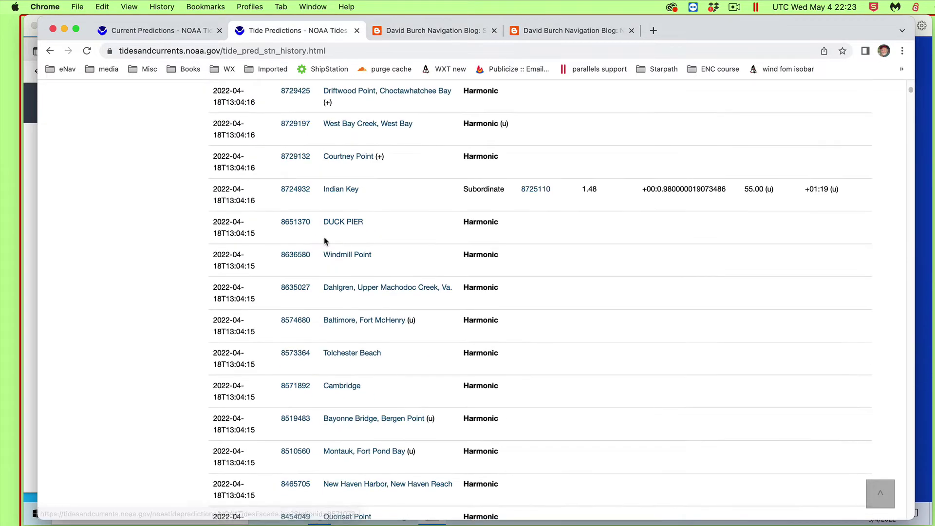
{"action": "scroll", "coordinate": [325, 244], "scroll_direction": "up", "scroll_amount": 8}
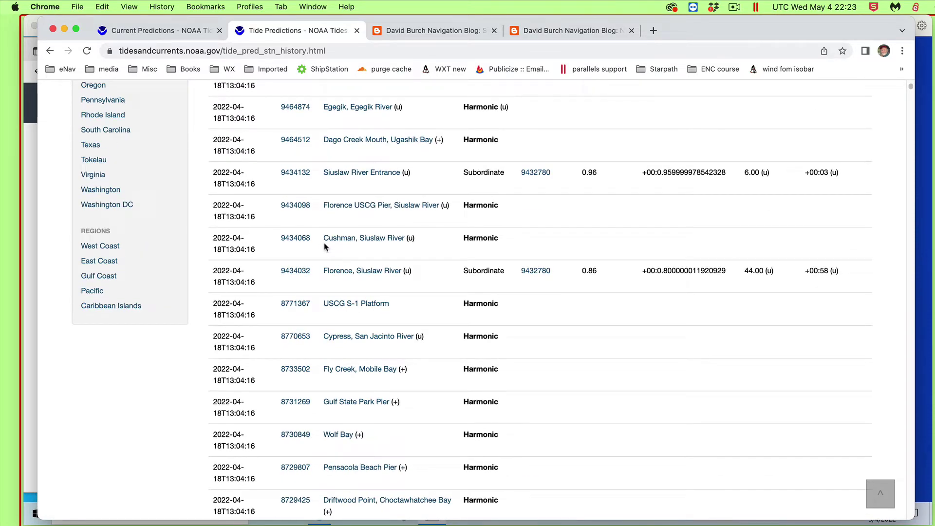
Step: Switch to OpenCPN and turn on the display of tide stations on the Strait of Juan de Fuca chart
{"action": "left_click_drag", "start_coordinate": [767, 35], "coordinate": [726, 524]}
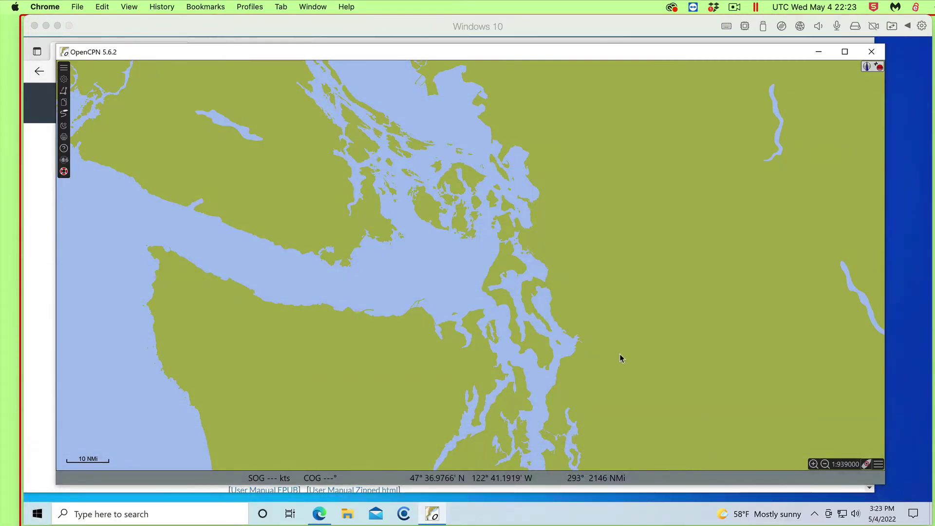
{"action": "left_click", "coordinate": [647, 300]}
{"action": "left_click_drag", "start_coordinate": [535, 270], "coordinate": [711, 303]}
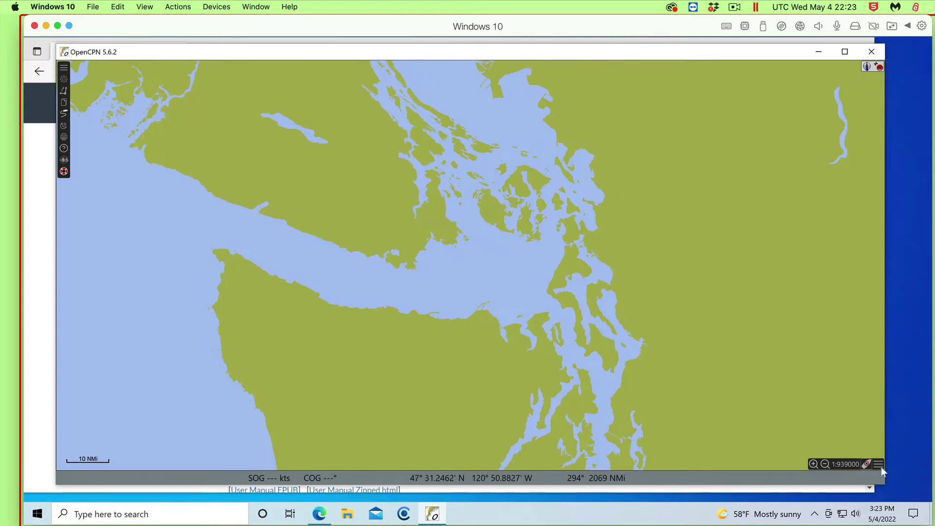
{"action": "left_click", "coordinate": [879, 464]}
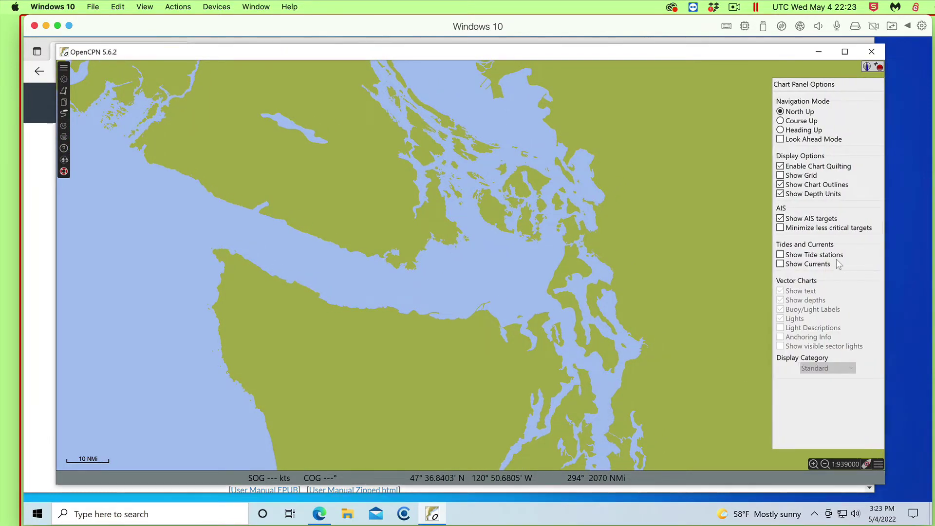
{"action": "left_click", "coordinate": [780, 255]}
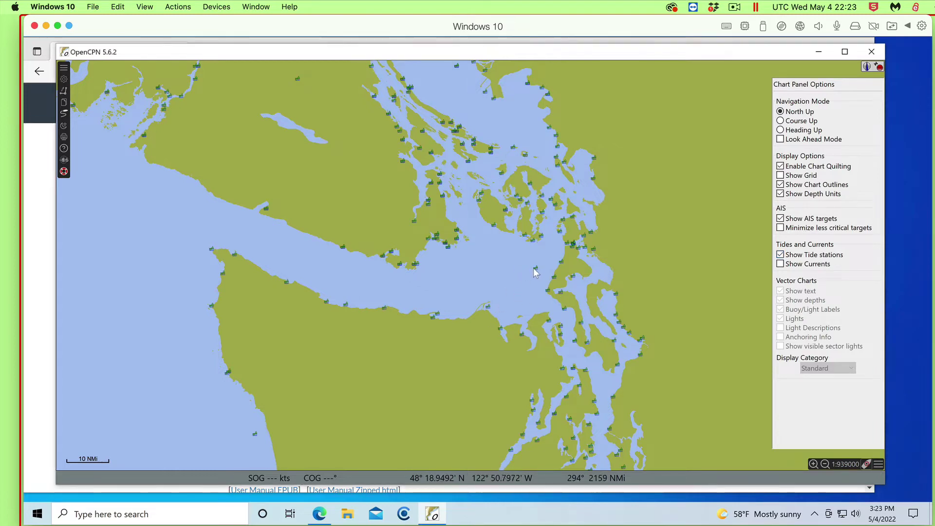
Step: View the Smith Island tide graph, enlarging its window to read the full data source path, and close it
{"action": "left_click_drag", "start_coordinate": [536, 271], "coordinate": [474, 268]}
{"action": "left_click", "coordinate": [473, 268]}
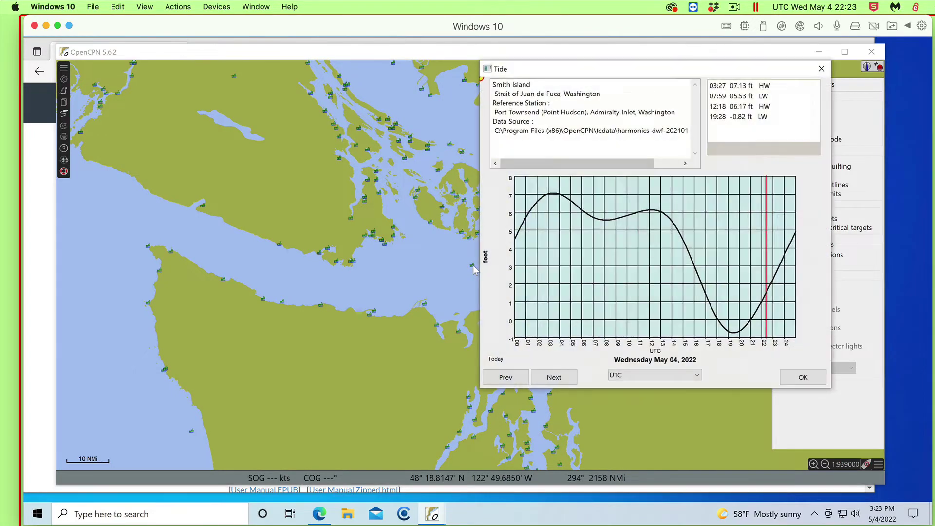
{"action": "left_click_drag", "start_coordinate": [607, 73], "coordinate": [376, 49]}
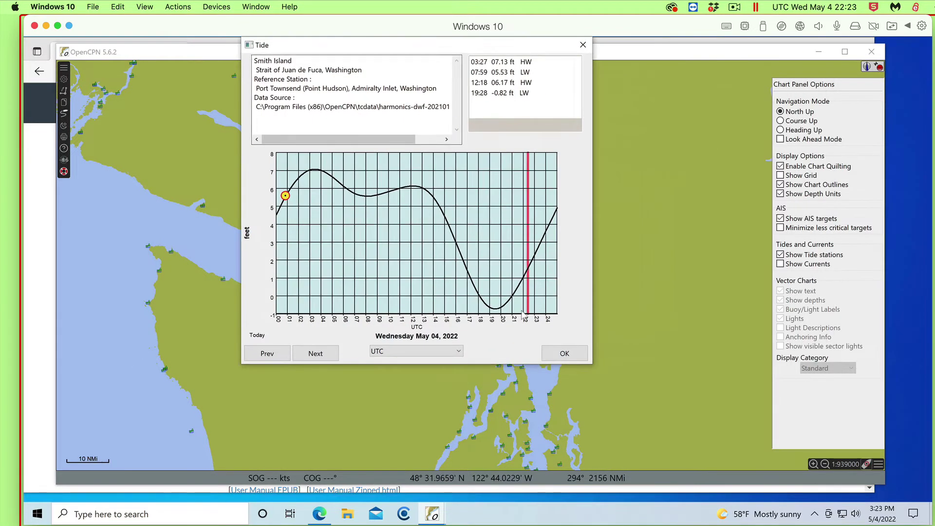
{"action": "left_click_drag", "start_coordinate": [591, 364], "coordinate": [848, 482]}
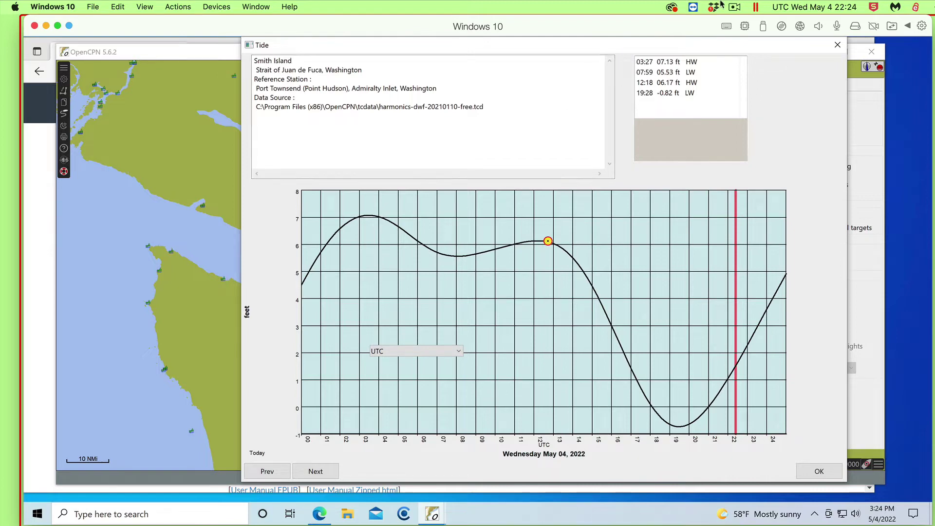
{"action": "left_click", "coordinate": [837, 47]}
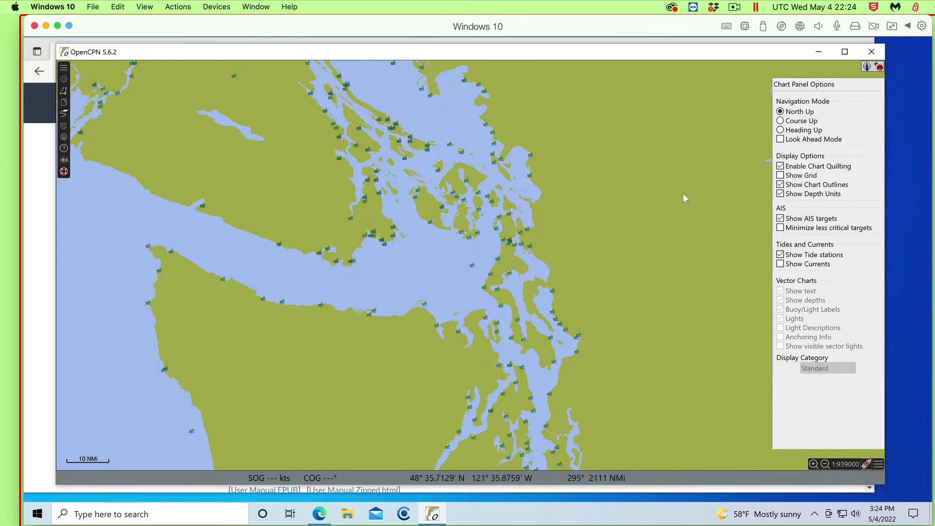
Step: Show currents instead of tide stations on the chart and check the data source of the current station 3.4 mi ESE of Smith Island
{"action": "left_click", "coordinate": [780, 255]}
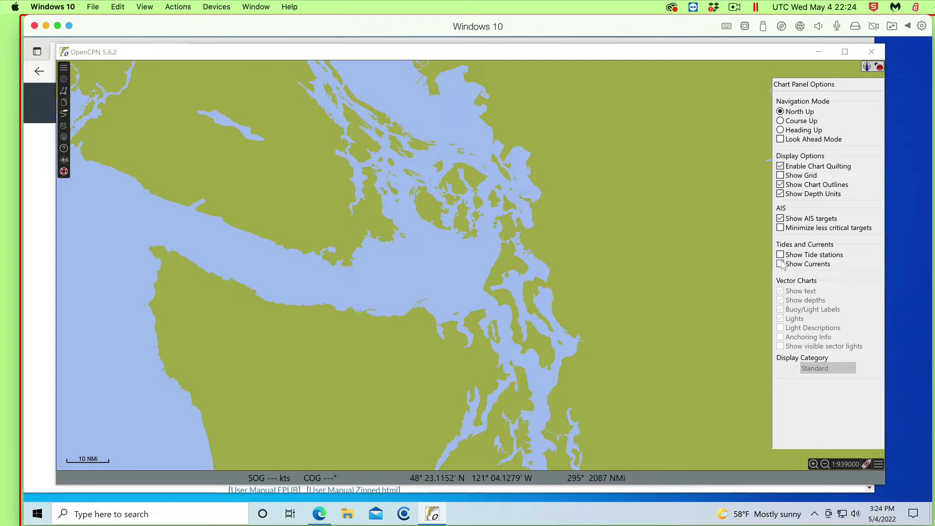
{"action": "left_click", "coordinate": [779, 265]}
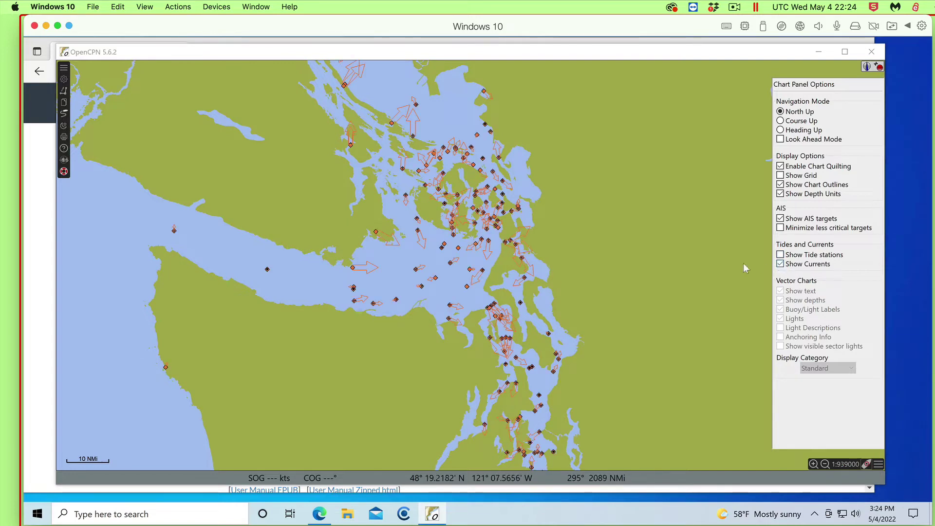
{"action": "left_click", "coordinate": [480, 273]}
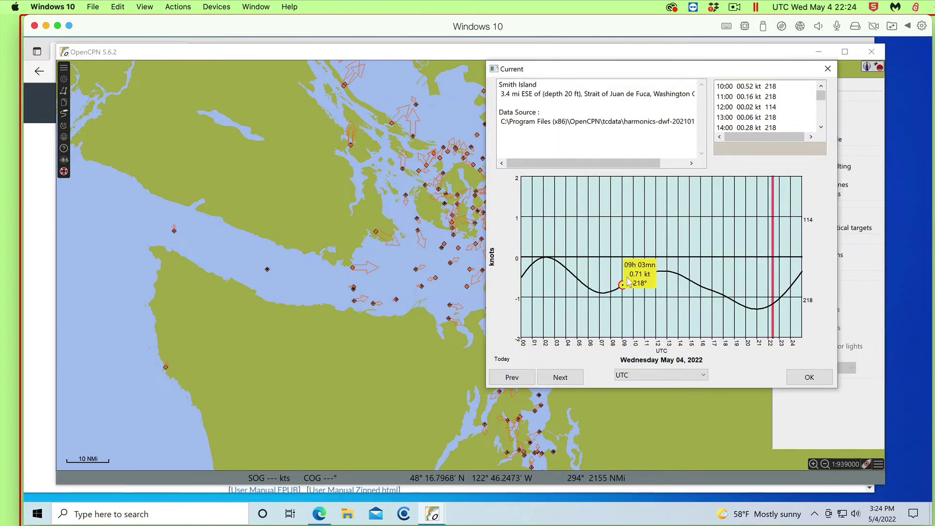
{"action": "left_click_drag", "start_coordinate": [649, 163], "coordinate": [673, 168]}
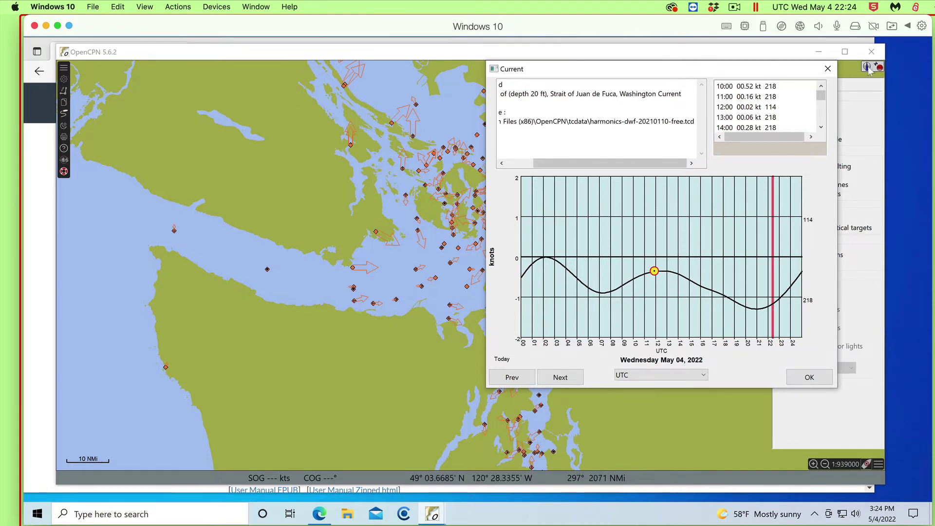
{"action": "left_click", "coordinate": [827, 69]}
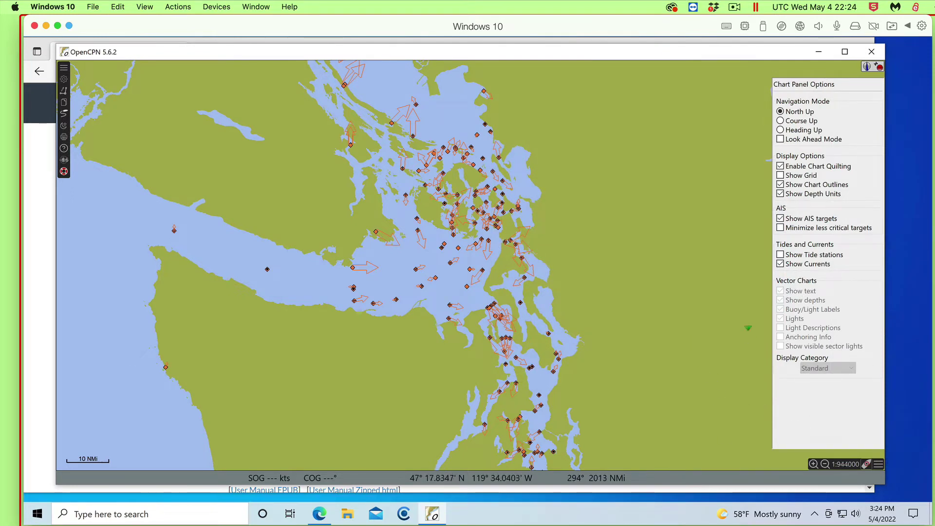
Step: Close the chart options, move the OpenCPN window aside and bring the OpenCPN downloads page to the front
{"action": "left_click_drag", "start_coordinate": [746, 328], "coordinate": [524, 260]}
{"action": "left_click", "coordinate": [878, 464]}
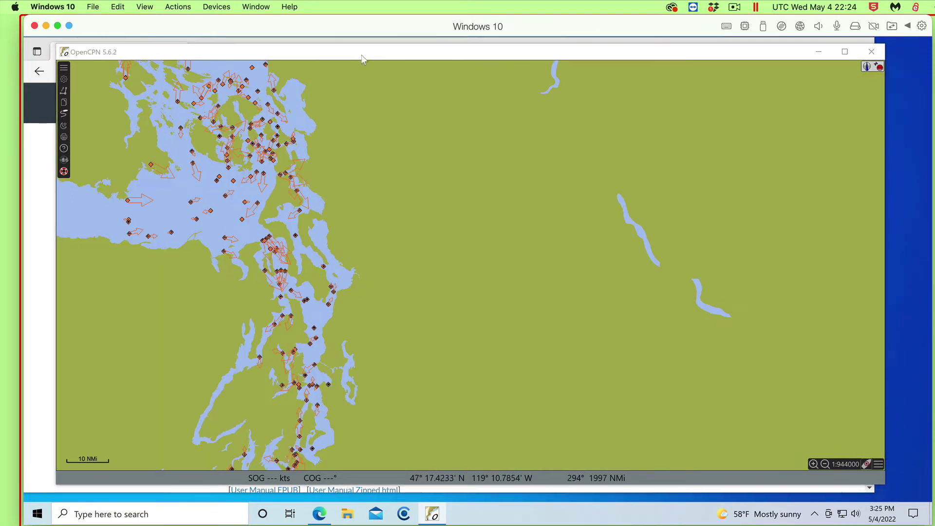
{"action": "left_click_drag", "start_coordinate": [221, 53], "coordinate": [316, 50]}
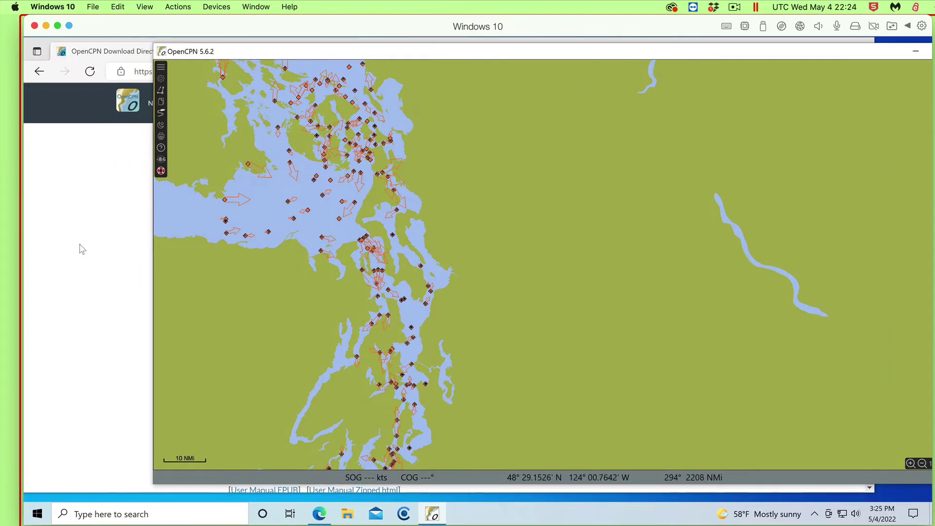
{"action": "left_click", "coordinate": [81, 248]}
Step: Switch to File Explorer and show the contents of Local Disk (C:)
{"action": "left_click", "coordinate": [344, 518]}
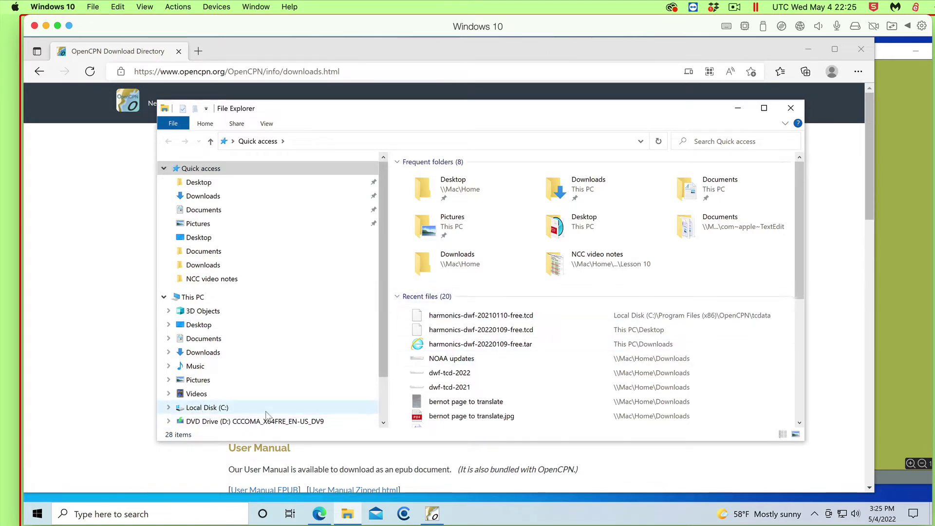
{"action": "left_click", "coordinate": [215, 407]}
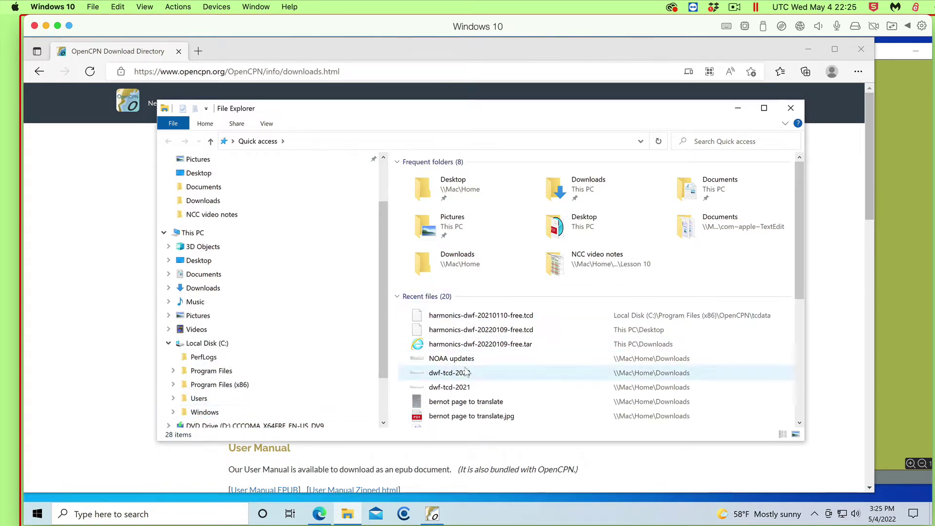
{"action": "scroll", "coordinate": [487, 370], "scroll_direction": "down", "scroll_amount": 4}
{"action": "scroll", "coordinate": [509, 366], "scroll_direction": "up", "scroll_amount": 5}
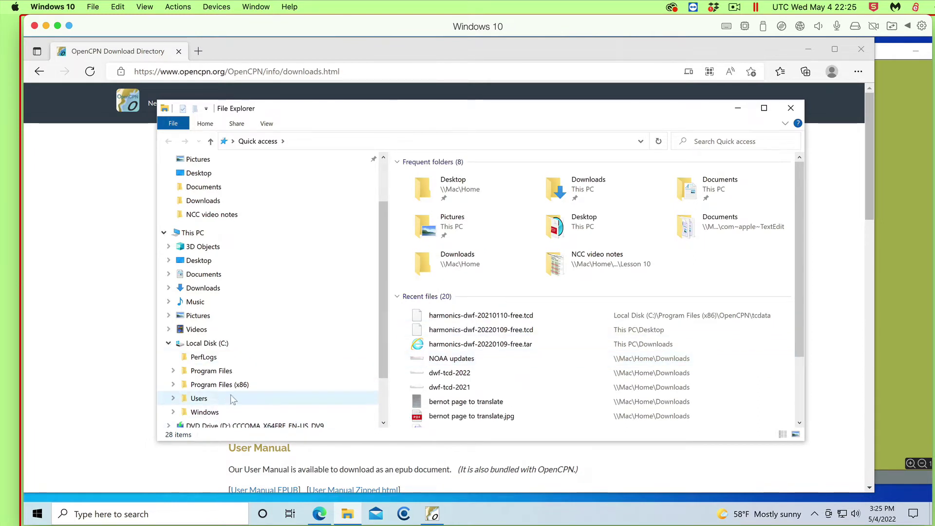
{"action": "left_click", "coordinate": [210, 343]}
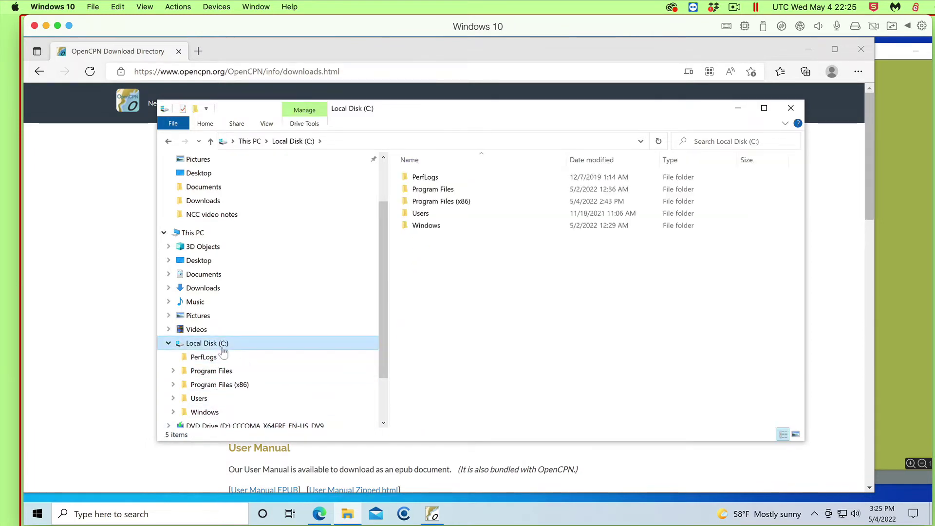
Step: Open the folder Program Files (x86)\OpenCPN\tcdata and select the file harmonics-dwf-20210110-free.tcd
{"action": "double_click", "coordinate": [467, 204]}
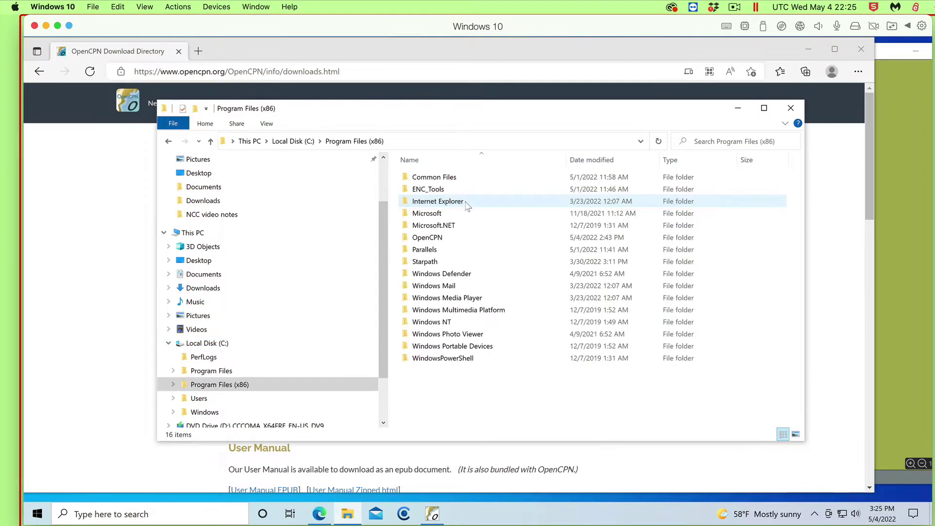
{"action": "double_click", "coordinate": [438, 240]}
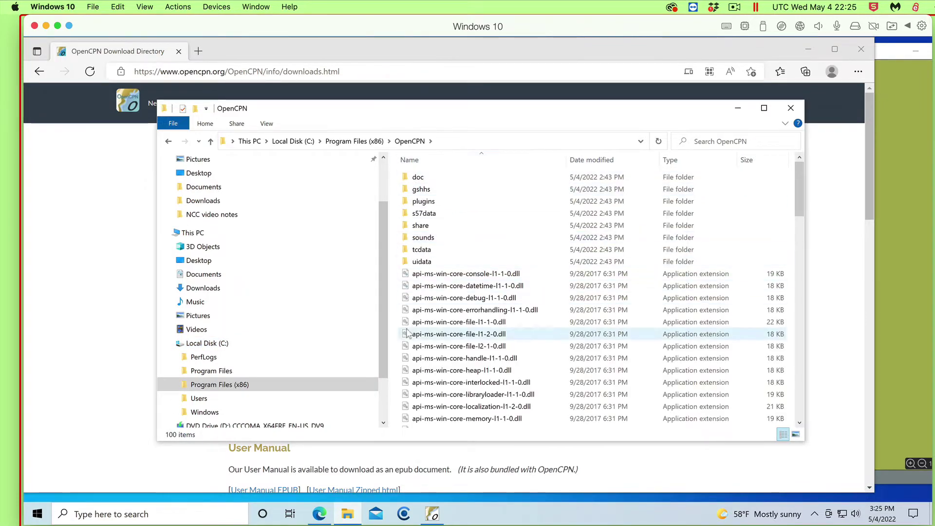
{"action": "double_click", "coordinate": [422, 249]}
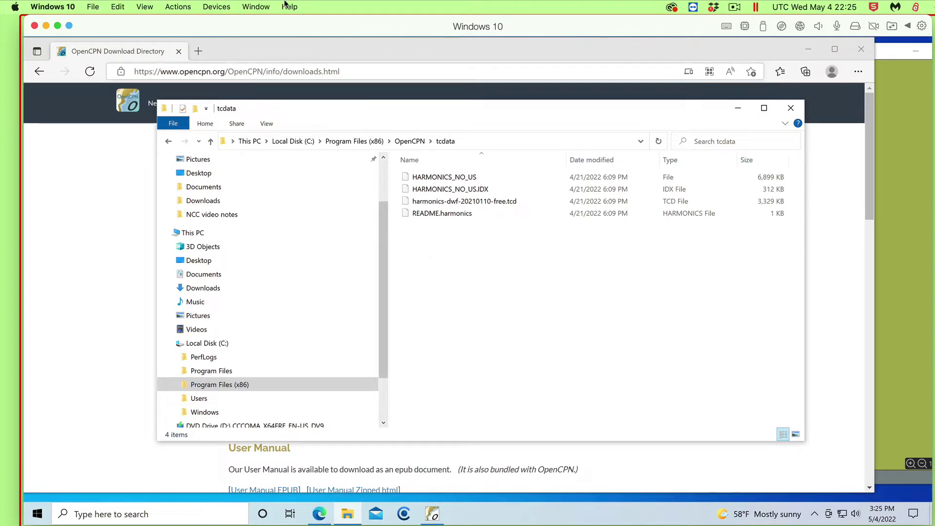
{"action": "left_click", "coordinate": [508, 208]}
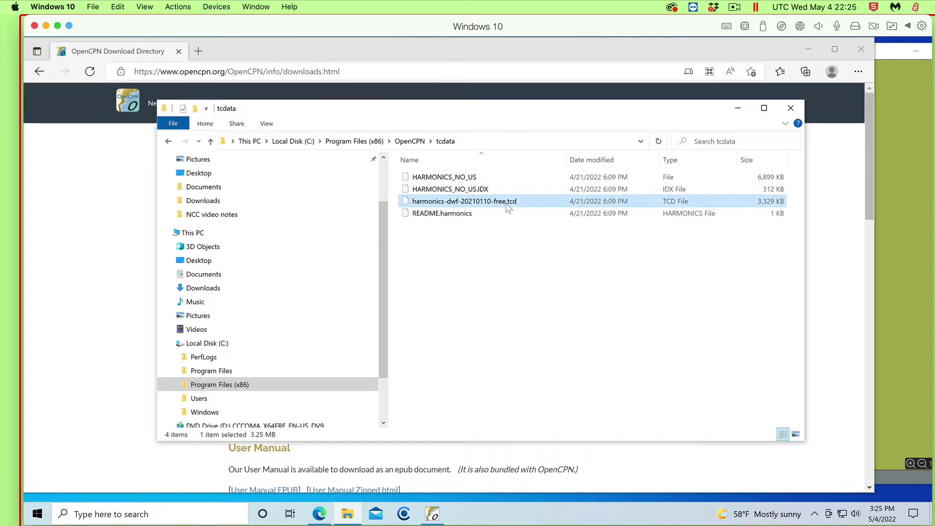
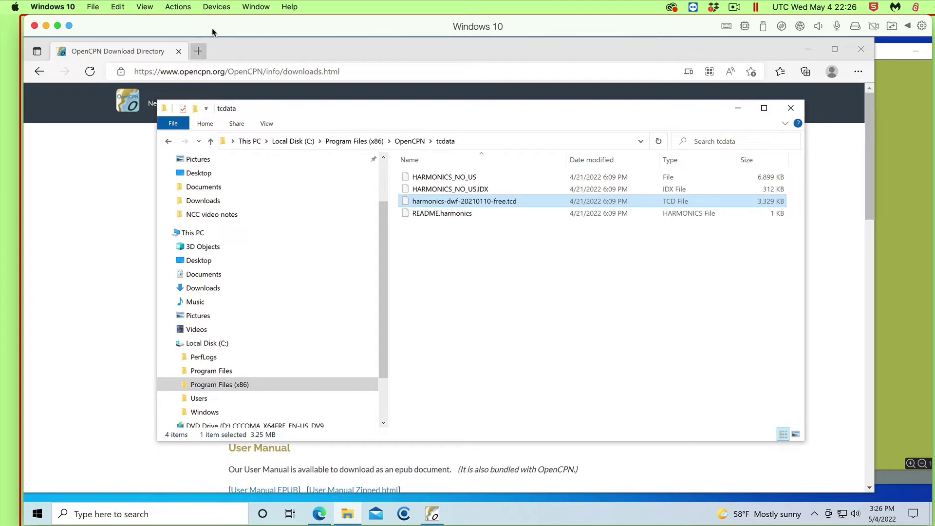
Step: Search the web for "opencpn download" in a new browser tab and look through the Download OpenCPN page
{"action": "left_click", "coordinate": [197, 48]}
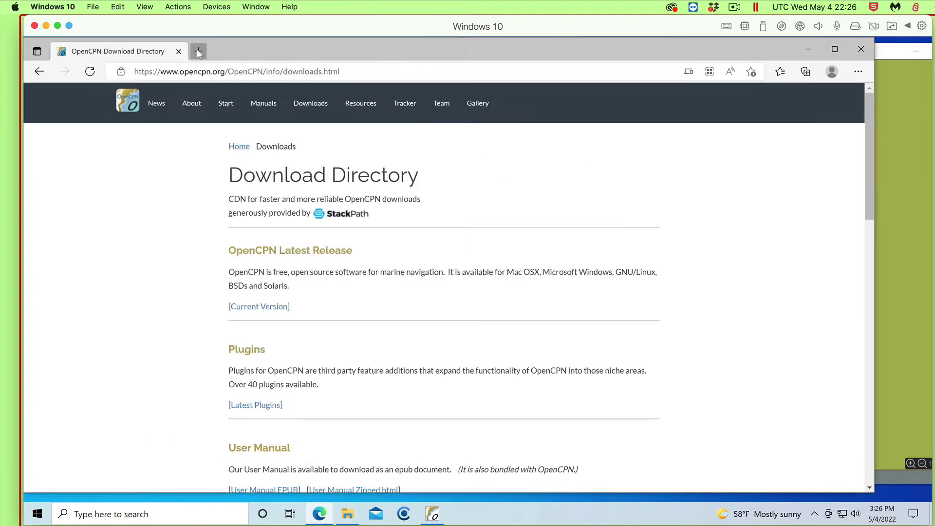
{"action": "left_click", "coordinate": [197, 51]}
{"action": "left_click", "coordinate": [191, 68]}
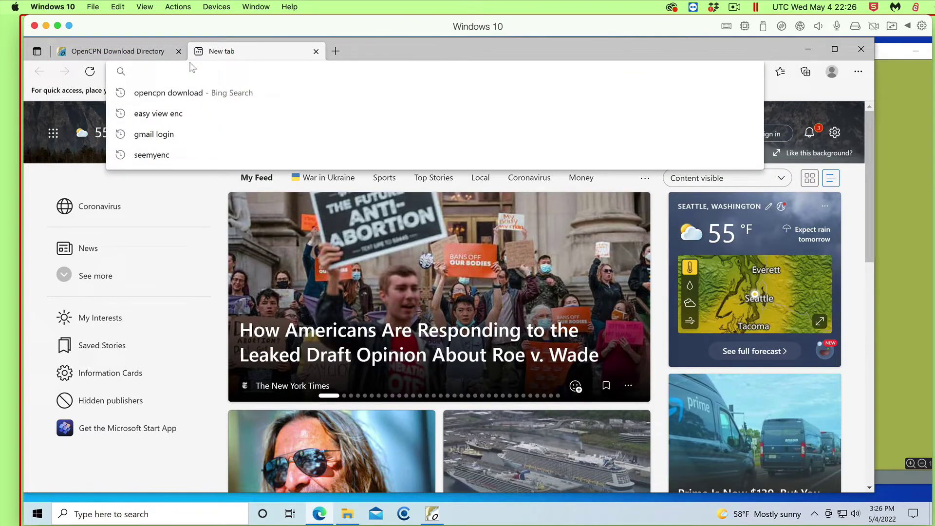
{"action": "left_click", "coordinate": [204, 93]}
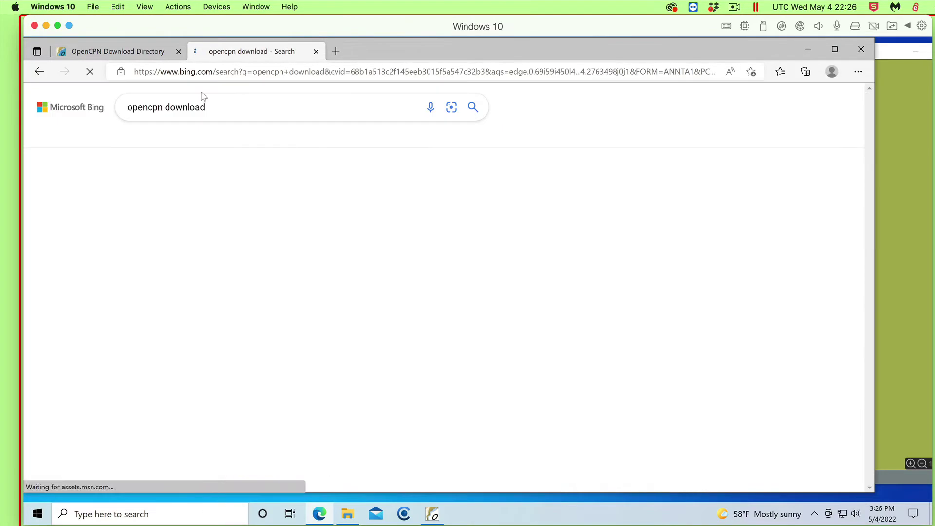
{"action": "left_click", "coordinate": [152, 188]}
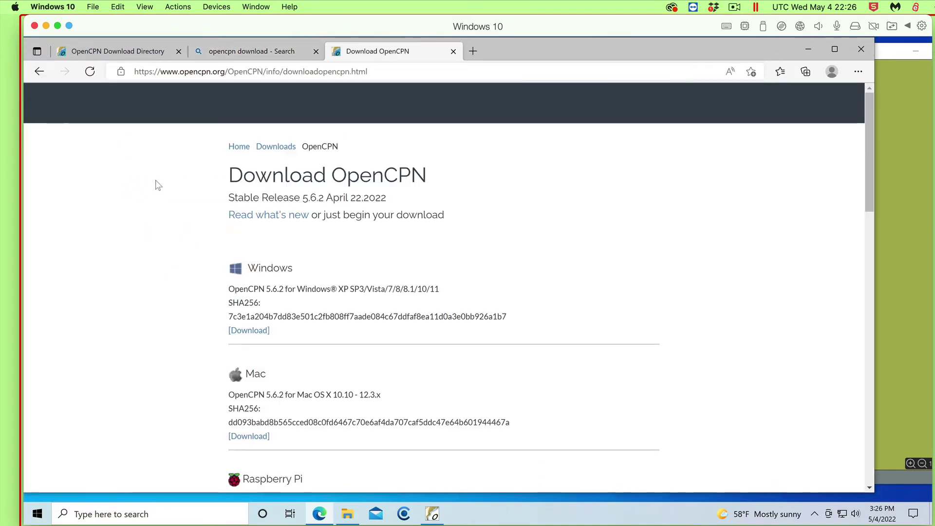
{"action": "scroll", "coordinate": [506, 318], "scroll_direction": "down", "scroll_amount": 5}
{"action": "scroll", "coordinate": [506, 326], "scroll_direction": "down", "scroll_amount": 2}
{"action": "scroll", "coordinate": [503, 324], "scroll_direction": "up", "scroll_amount": 7}
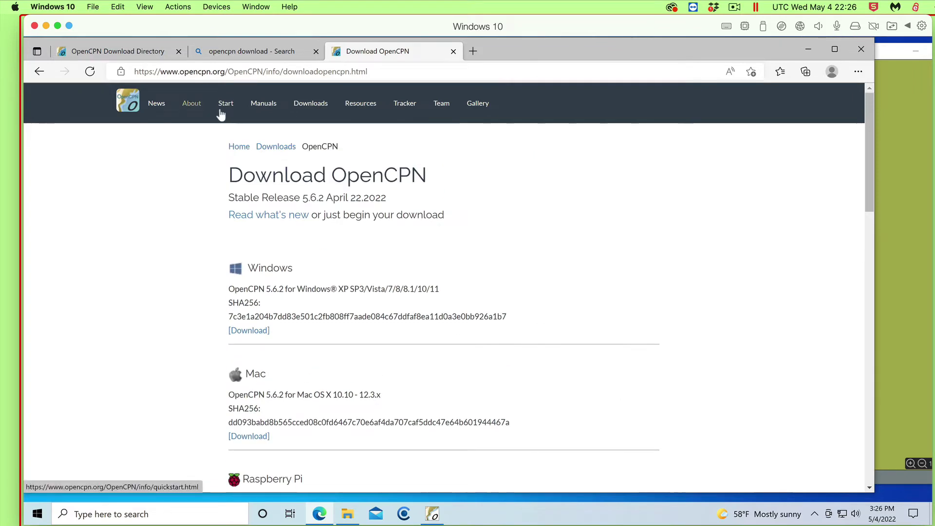
Step: Visit the OpenCPN site's home page and look through its Resources page for tidal data
{"action": "left_click", "coordinate": [155, 112]}
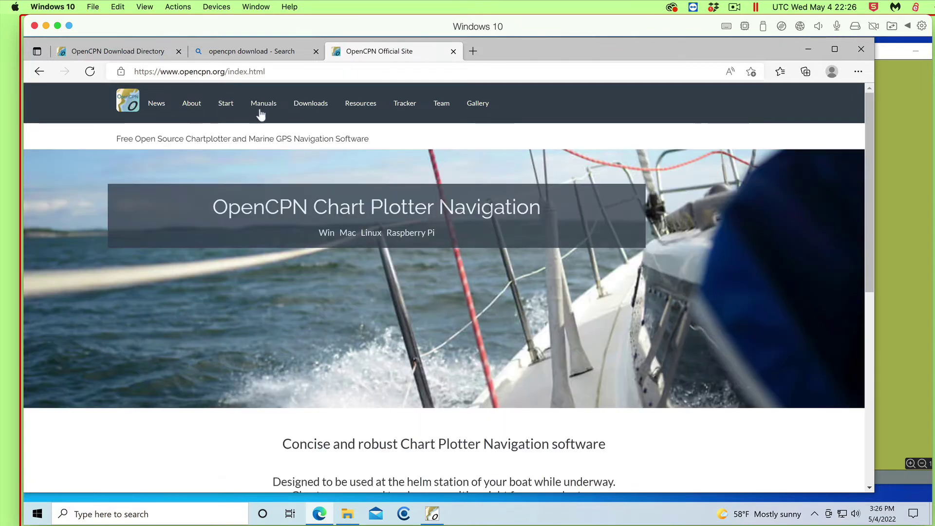
{"action": "left_click", "coordinate": [359, 107]}
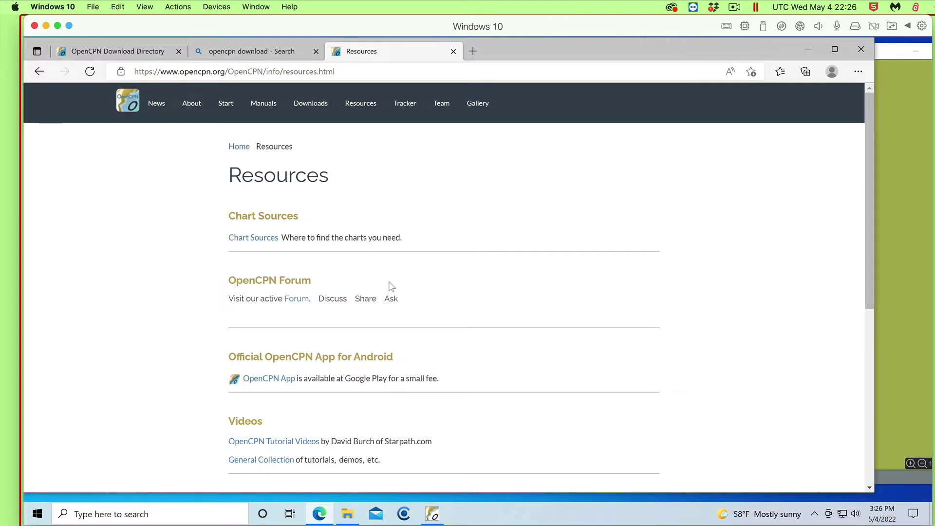
{"action": "scroll", "coordinate": [499, 348], "scroll_direction": "down", "scroll_amount": 7}
{"action": "scroll", "coordinate": [503, 352], "scroll_direction": "up", "scroll_amount": 7}
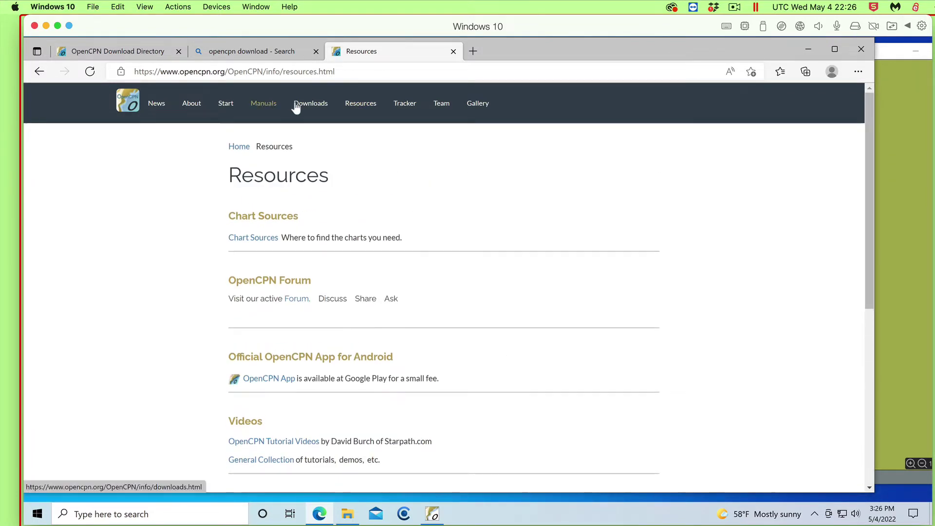
Step: Go to the OpenCPN Download Directory and open its Tidal Files page
{"action": "left_click", "coordinate": [318, 110]}
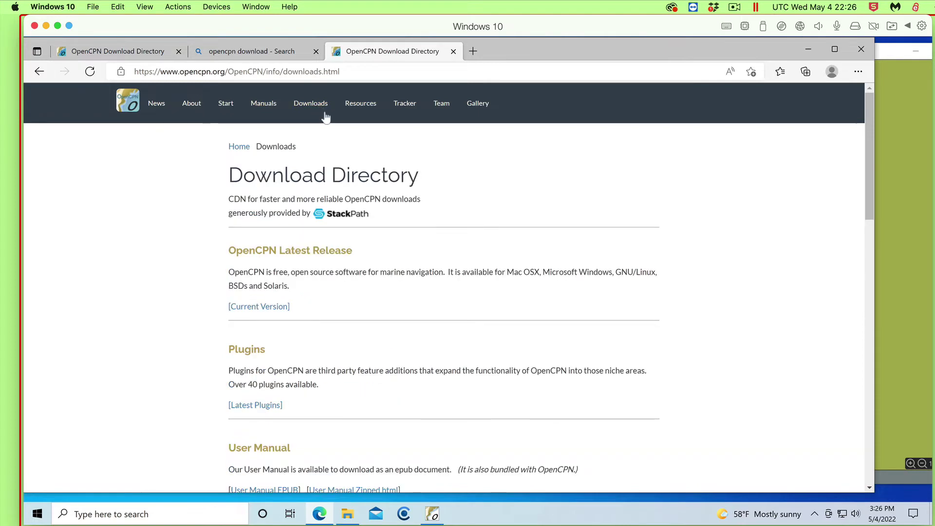
{"action": "scroll", "coordinate": [437, 315], "scroll_direction": "down", "scroll_amount": 3}
{"action": "scroll", "coordinate": [437, 315], "scroll_direction": "down", "scroll_amount": 7}
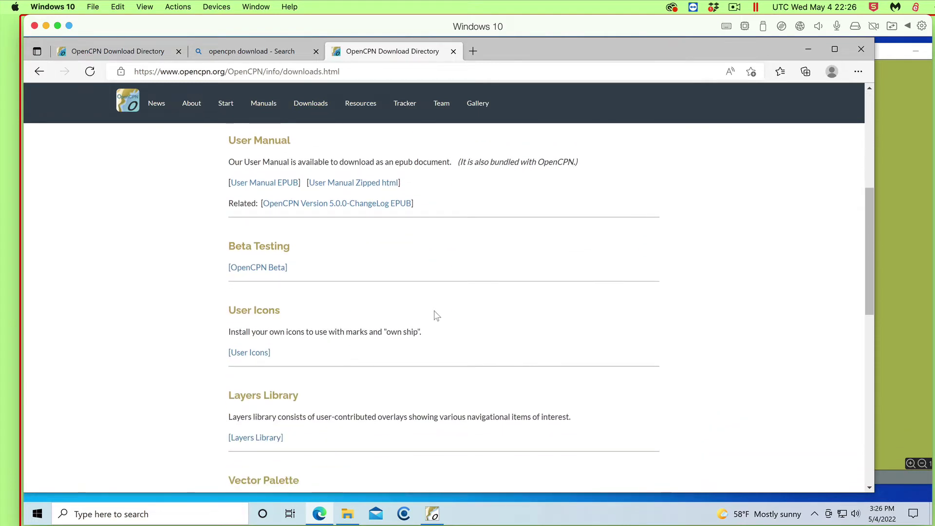
{"action": "scroll", "coordinate": [436, 315], "scroll_direction": "down", "scroll_amount": 2}
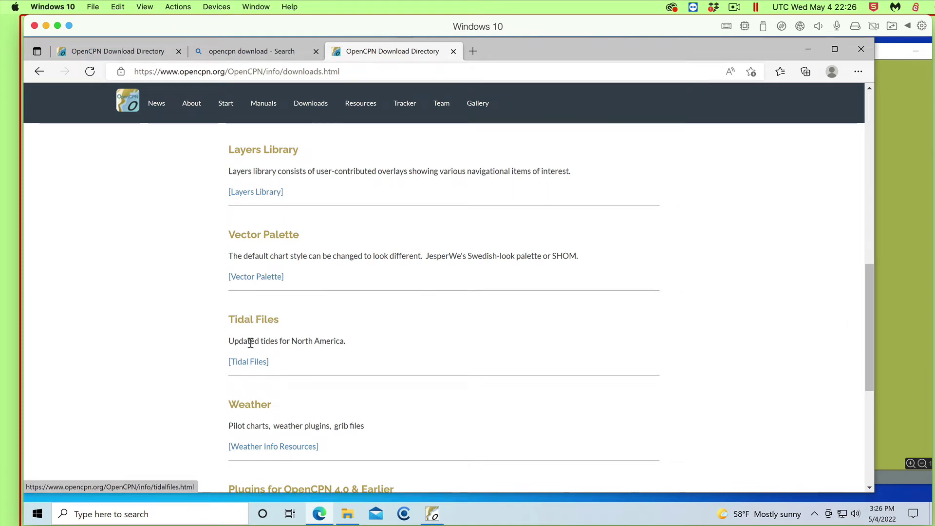
{"action": "left_click", "coordinate": [247, 362]}
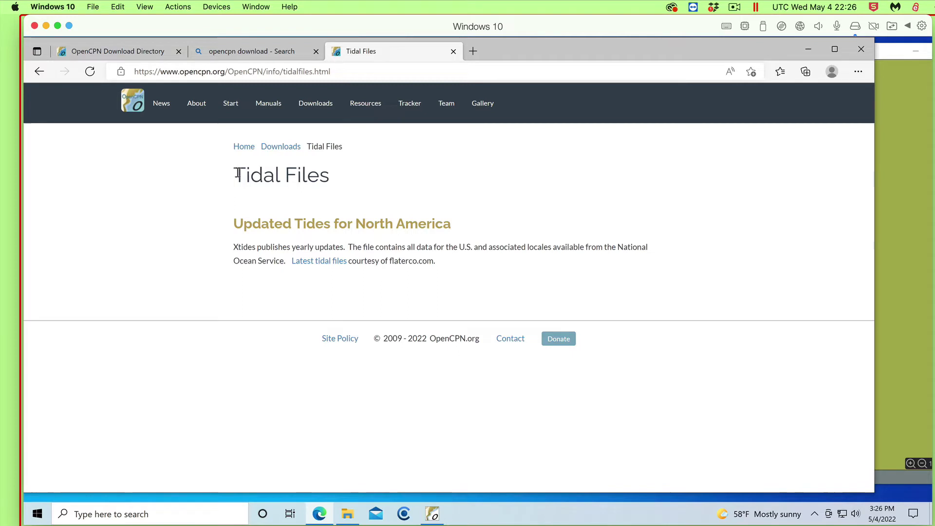
Step: Download harmonics-dwf-20220109-free.tar.xz from the linked latest tidal files page and show it in its folder
{"action": "left_click", "coordinate": [304, 262]}
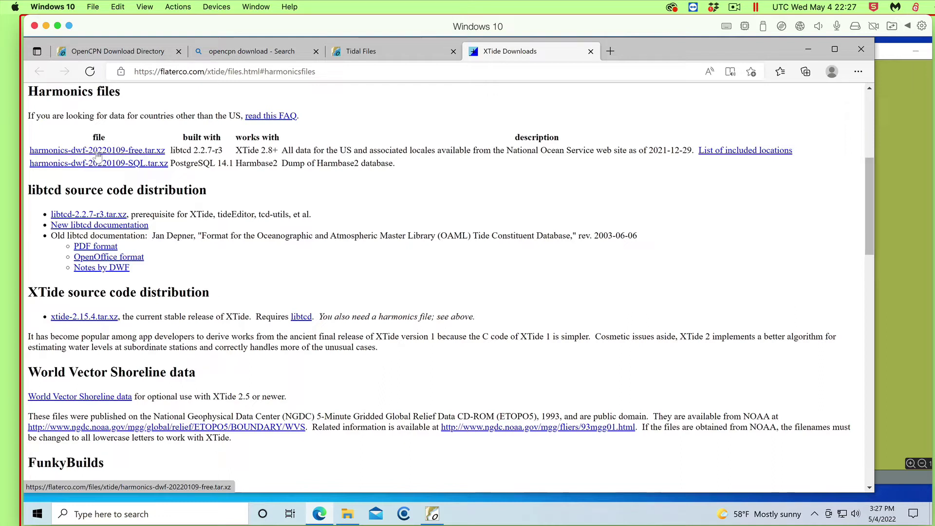
{"action": "left_click", "coordinate": [125, 152]}
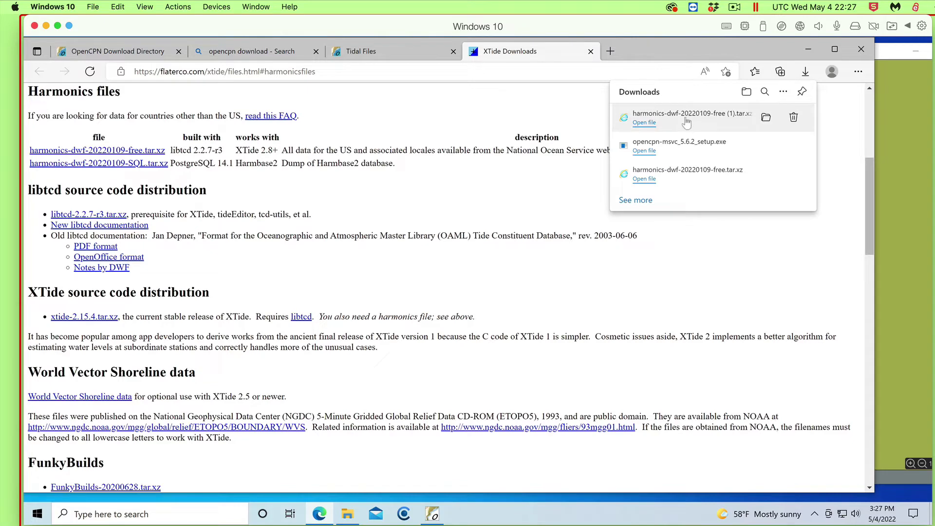
{"action": "left_click", "coordinate": [766, 119]}
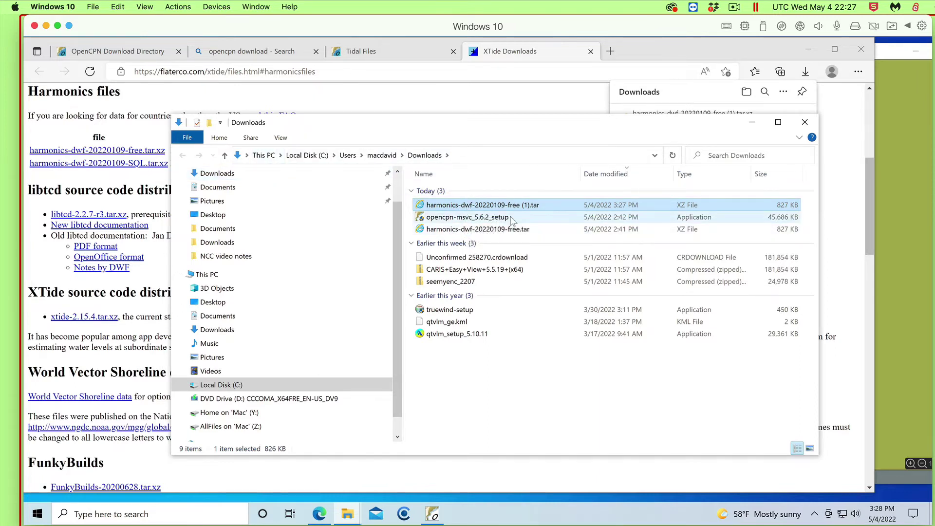
{"action": "key", "text": "F2"}
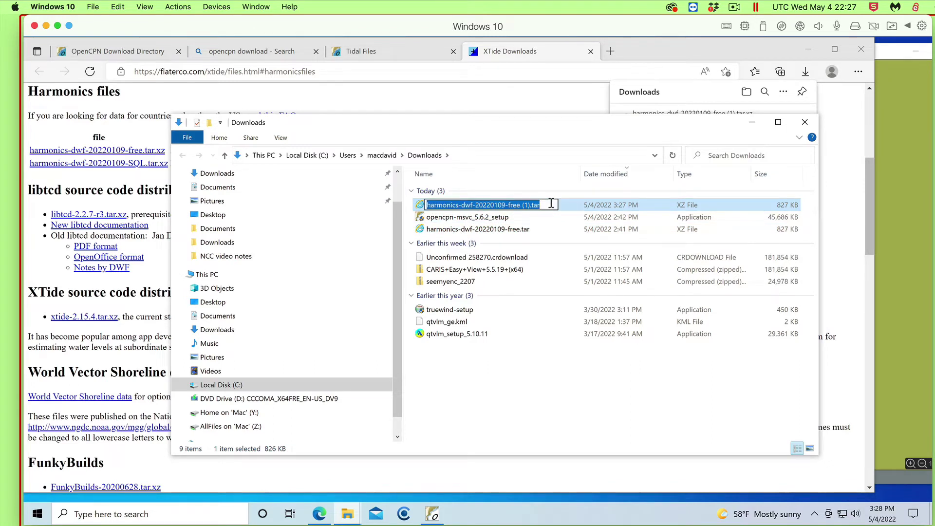
{"action": "right_click", "coordinate": [553, 206]}
{"action": "left_click", "coordinate": [576, 256]}
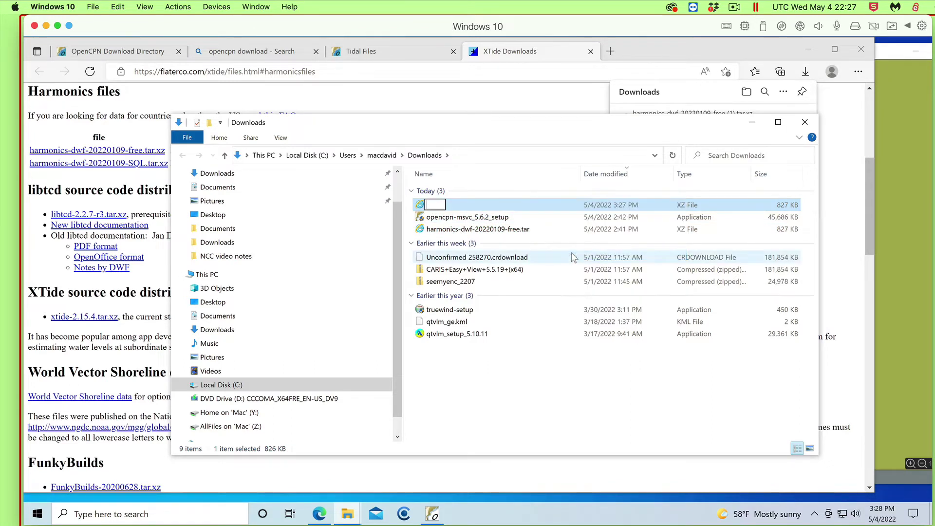
{"action": "key", "text": "Escape"}
Step: Delete the duplicate download harmonics-dwf-20220109-free (1).tar from the Downloads folder
{"action": "double_click", "coordinate": [555, 205]}
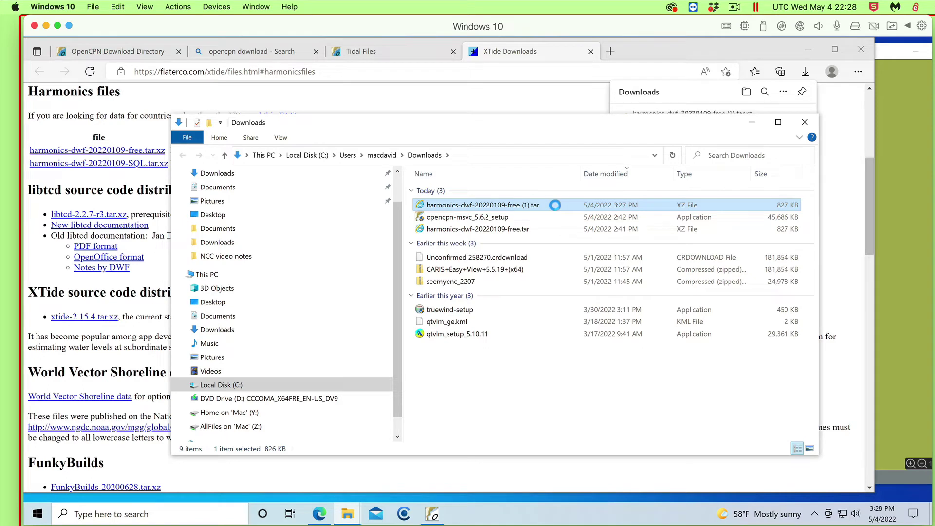
{"action": "right_click", "coordinate": [555, 205]}
{"action": "left_click", "coordinate": [591, 382]}
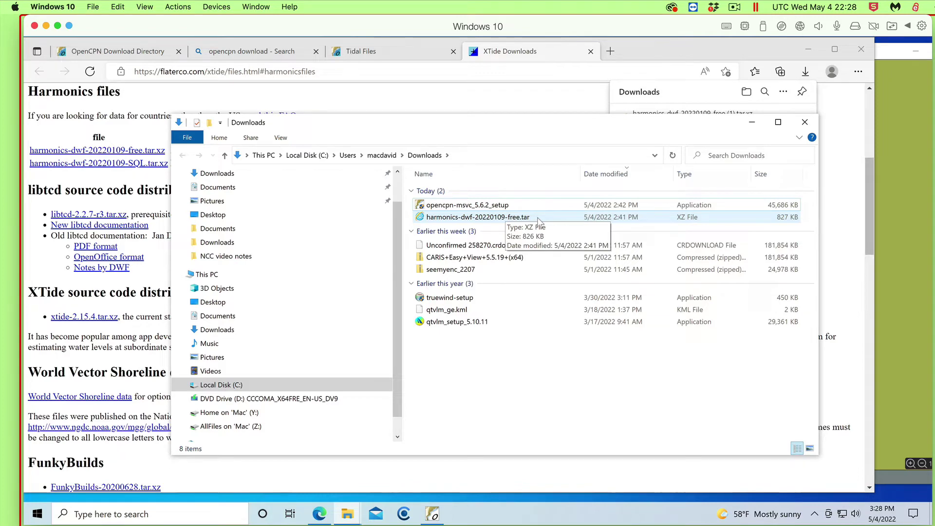
Step: Move the Downloads folder window aside and search the web for "winrar download" in a new browser tab
{"action": "left_click_drag", "start_coordinate": [447, 128], "coordinate": [530, 234]}
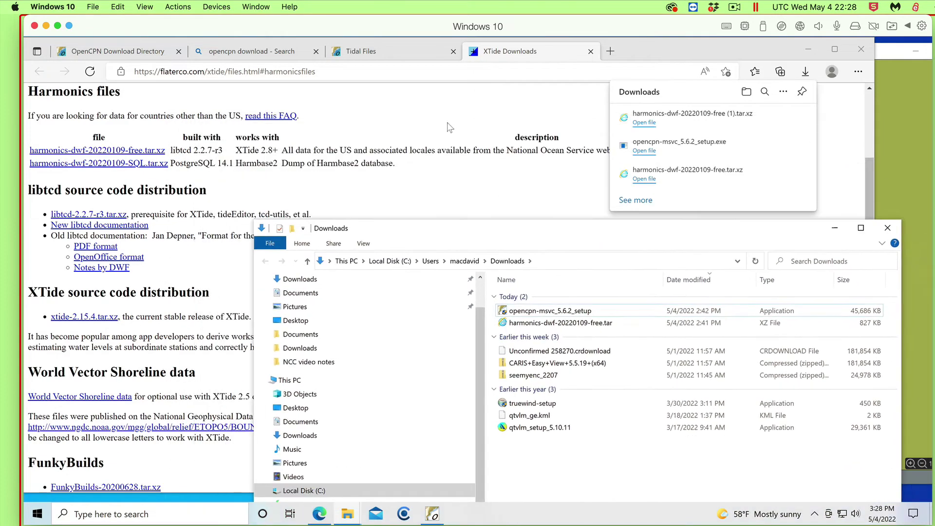
{"action": "left_click", "coordinate": [395, 112]}
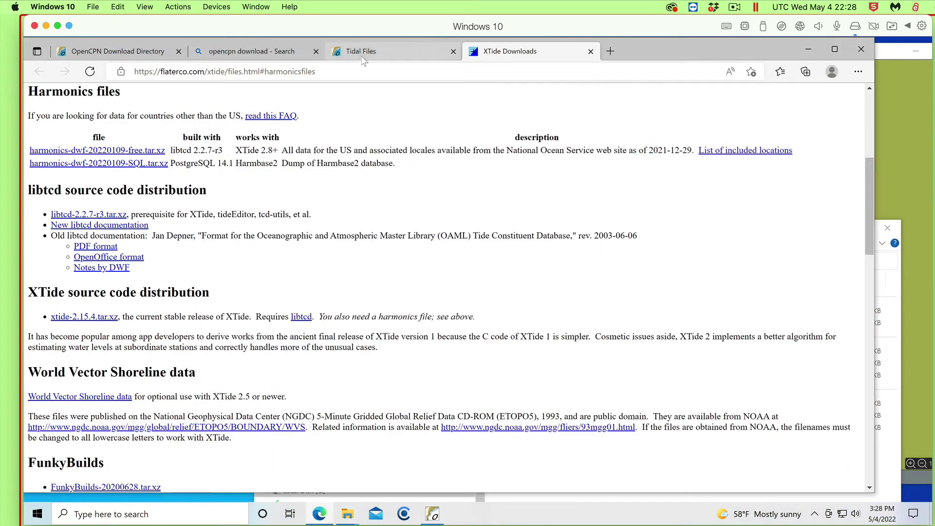
{"action": "left_click", "coordinate": [610, 51]}
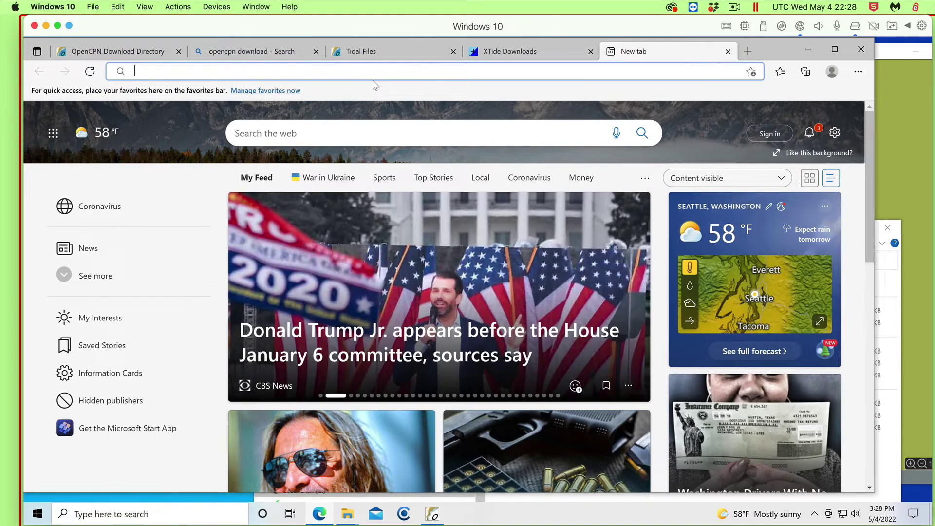
{"action": "type", "text": "win"}
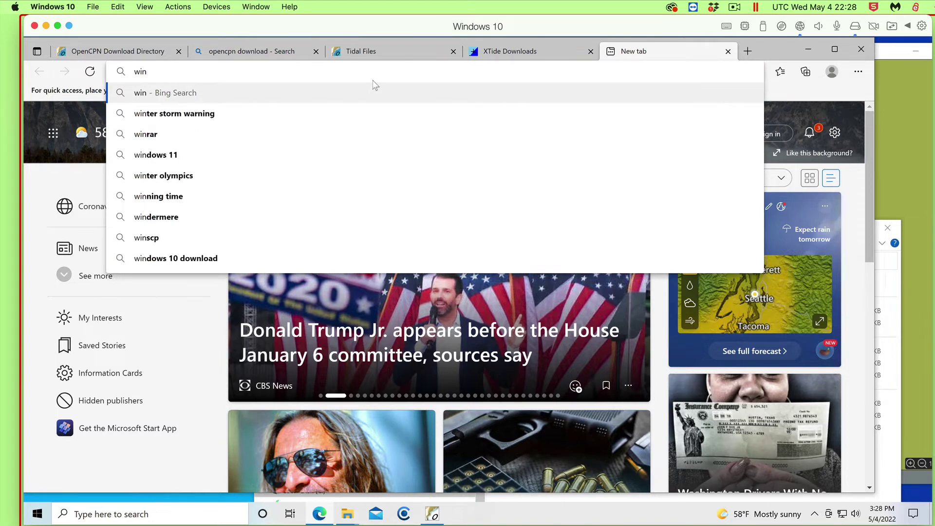
{"action": "type", "text": "rar"}
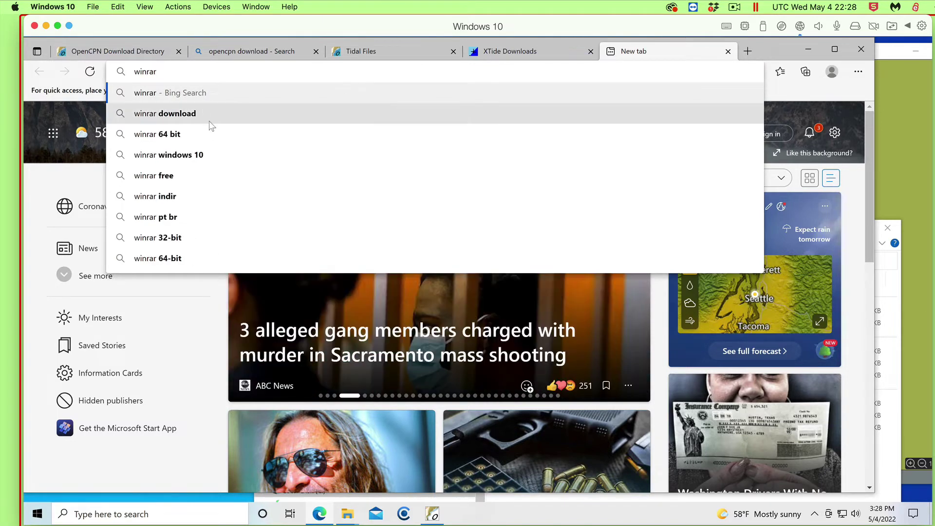
{"action": "left_click", "coordinate": [185, 113]}
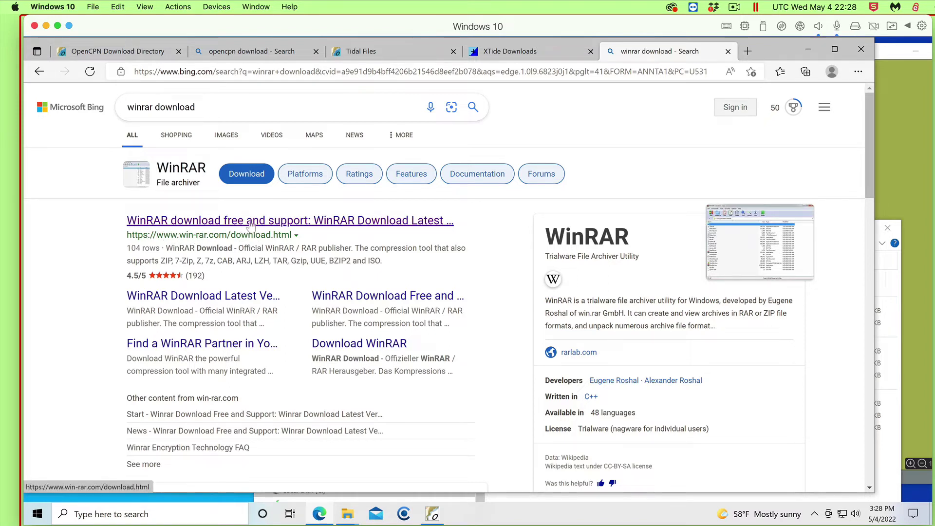
Step: Open the official WinRAR download page and download WinRAR 6.11 English 64 bit
{"action": "left_click", "coordinate": [211, 223]}
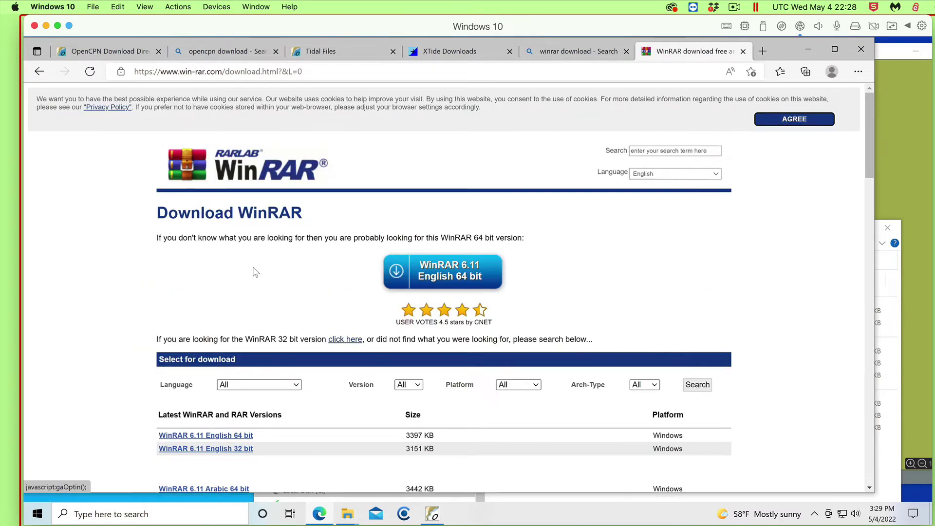
{"action": "scroll", "coordinate": [256, 272], "scroll_direction": "down", "scroll_amount": 3}
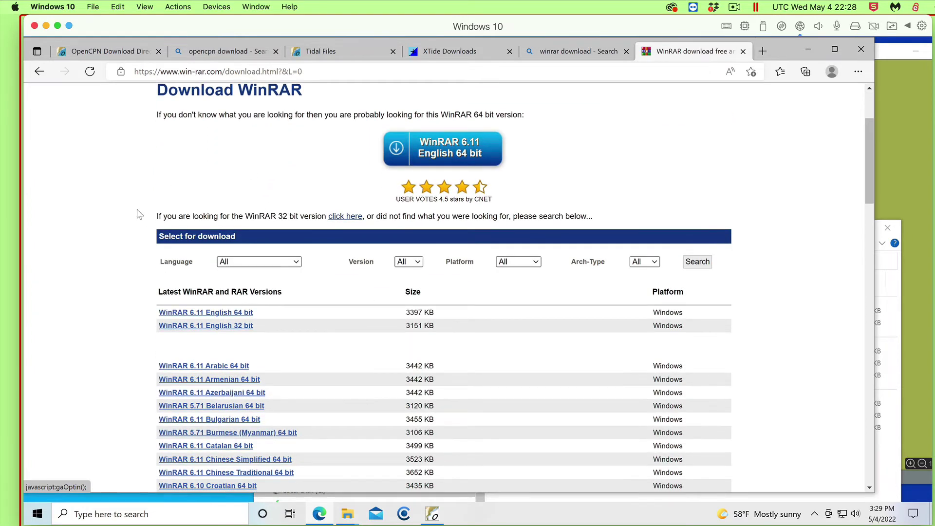
{"action": "scroll", "coordinate": [73, 275], "scroll_direction": "down", "scroll_amount": 3}
{"action": "scroll", "coordinate": [71, 273], "scroll_direction": "up", "scroll_amount": 3}
{"action": "left_click", "coordinate": [229, 314]}
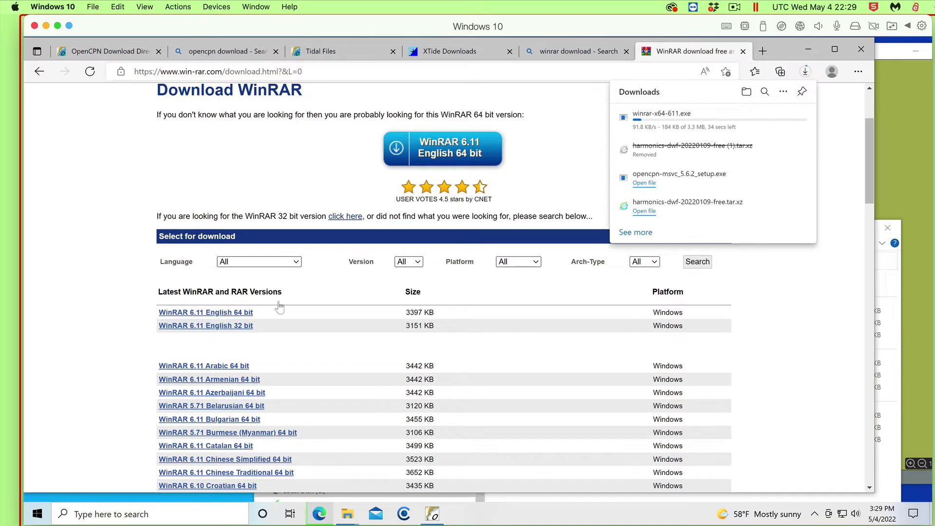
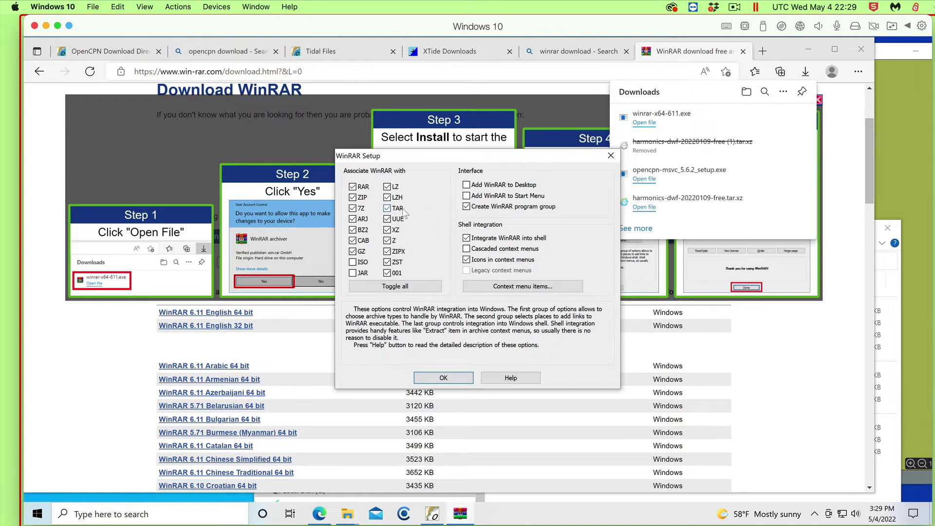
Step: Accept the default file associations and shell integration in WinRAR Setup and finish the installation
{"action": "left_click", "coordinate": [454, 384]}
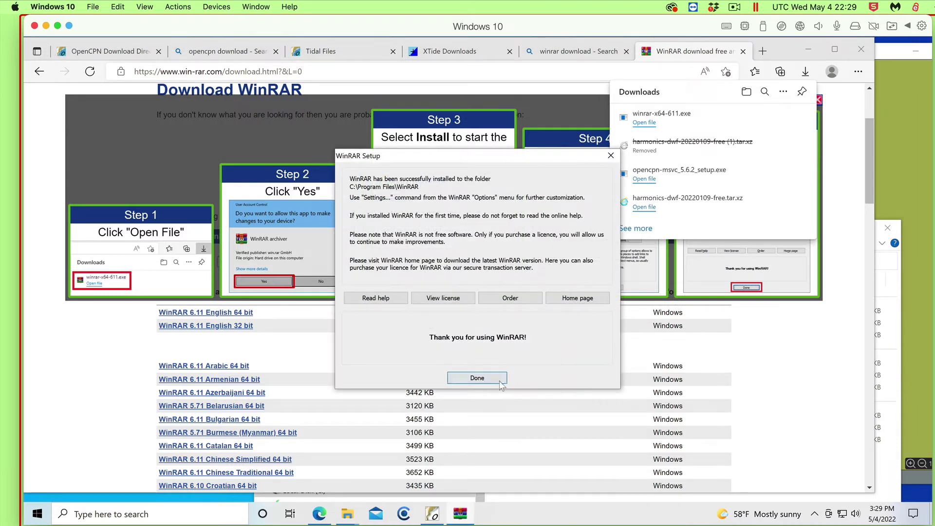
{"action": "left_click", "coordinate": [481, 383]}
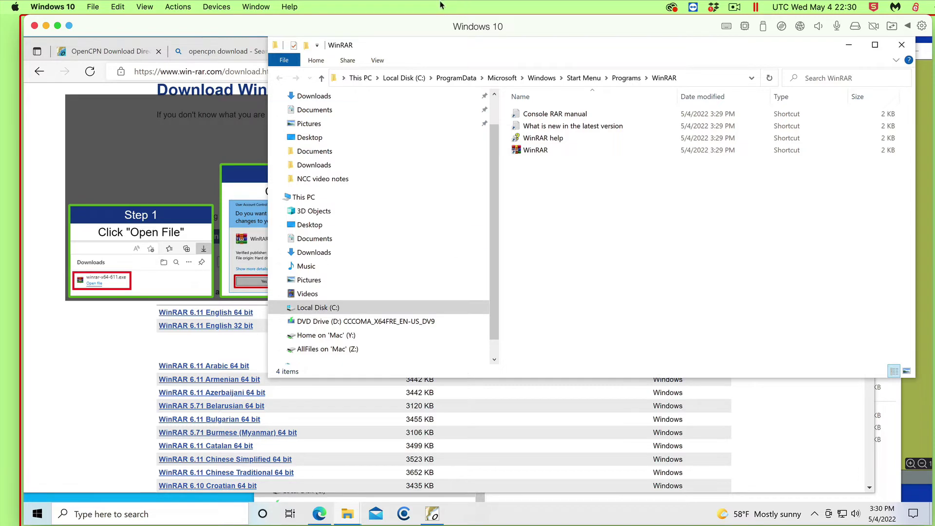
Step: Maximize the File Explorer window, open the Mac's Downloads folder and sort it by date modified, newest first
{"action": "left_click_drag", "start_coordinate": [422, 60], "coordinate": [417, 30]}
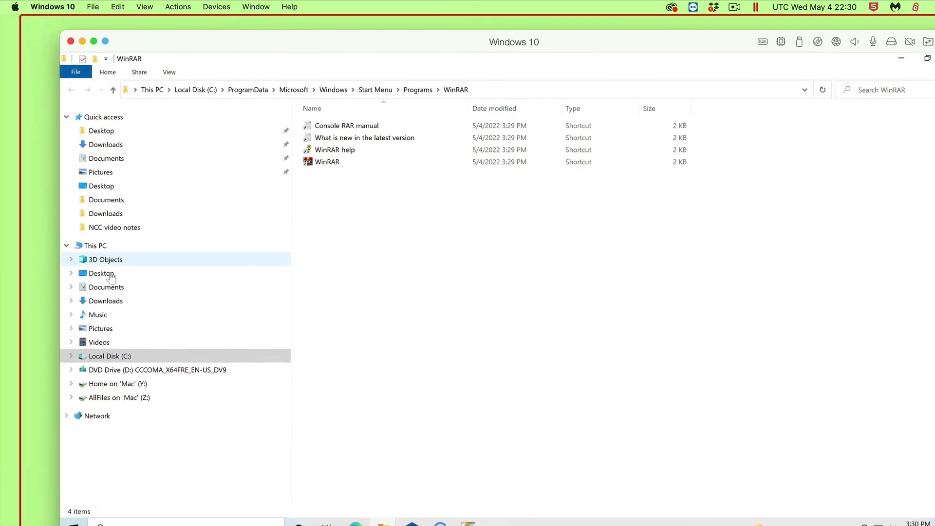
{"action": "left_click", "coordinate": [108, 213]}
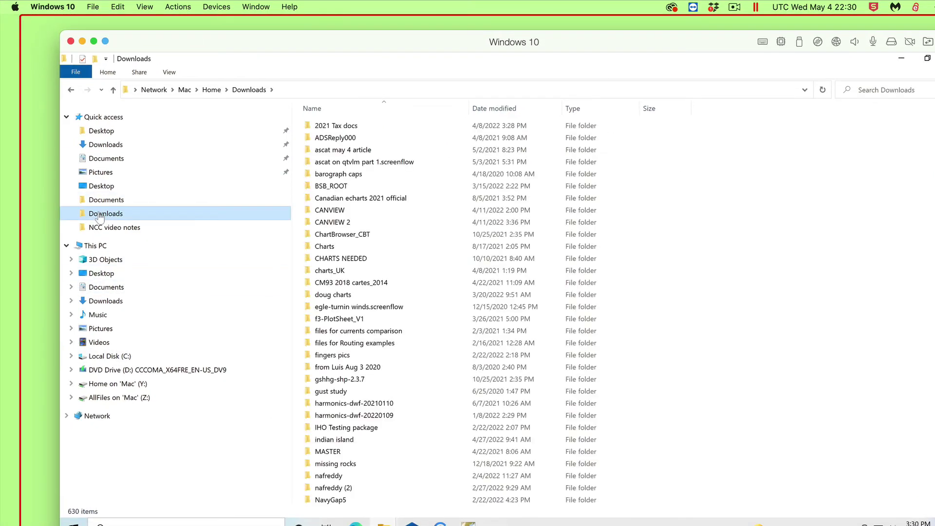
{"action": "left_click", "coordinate": [490, 109]}
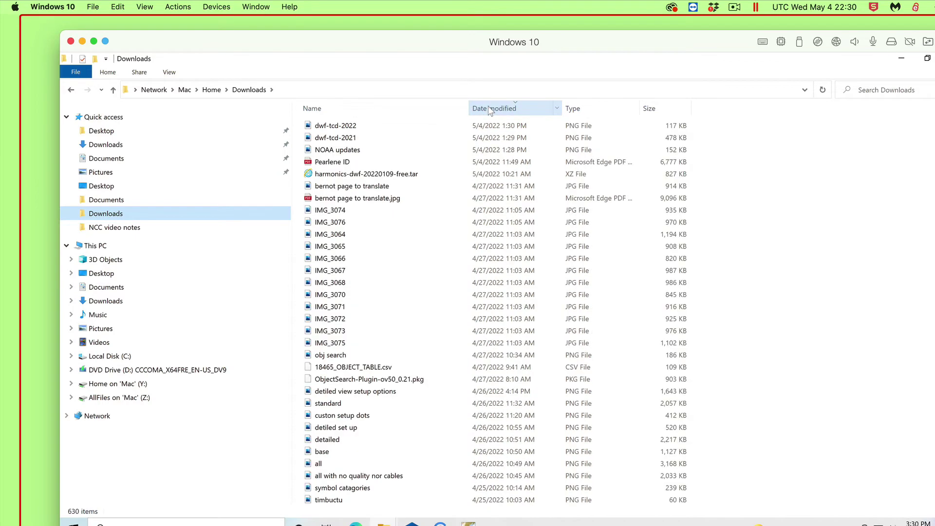
Step: Open harmonics-dwf-20220109-free.tar with WinRAR archiver, keep WinRAR as the default for .xz files and dismiss the purchase notice
{"action": "double_click", "coordinate": [375, 174]}
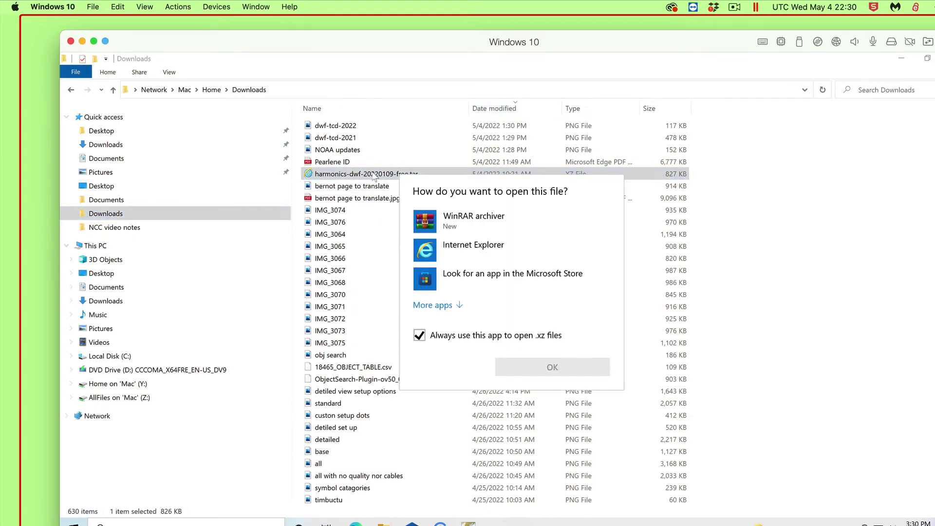
{"action": "left_click", "coordinate": [463, 221]}
{"action": "left_click", "coordinate": [550, 368]}
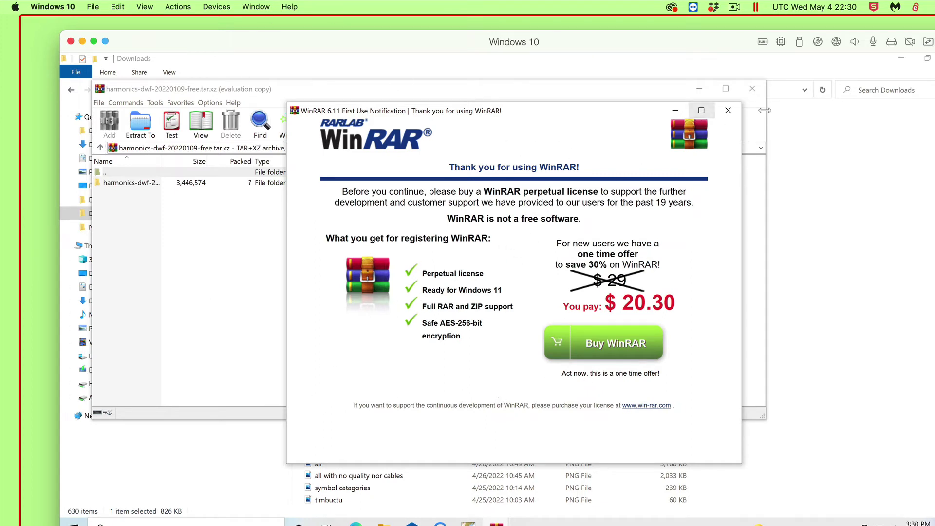
{"action": "left_click", "coordinate": [730, 113]}
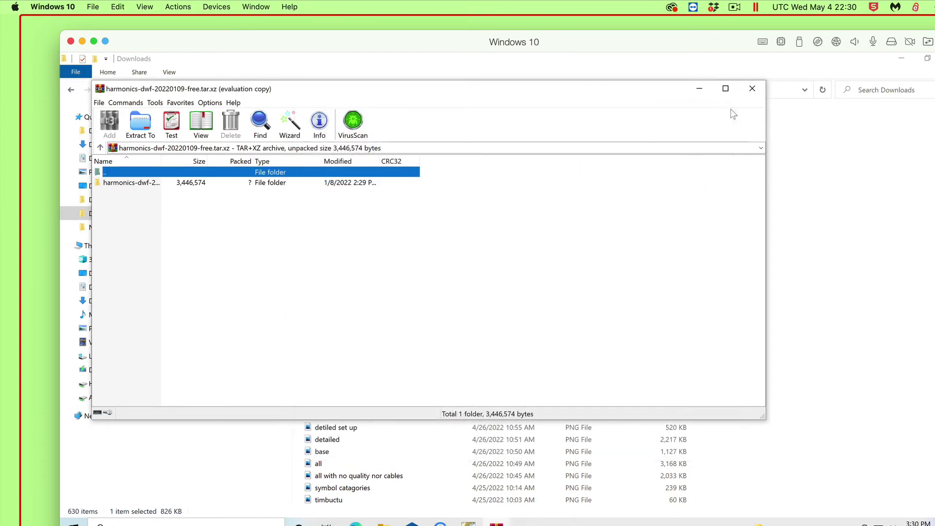
Step: Move the WinRAR window aside from the file list and widen its Name column to fit the harmonics-dwf-20220109 folder name
{"action": "left_click", "coordinate": [118, 185]}
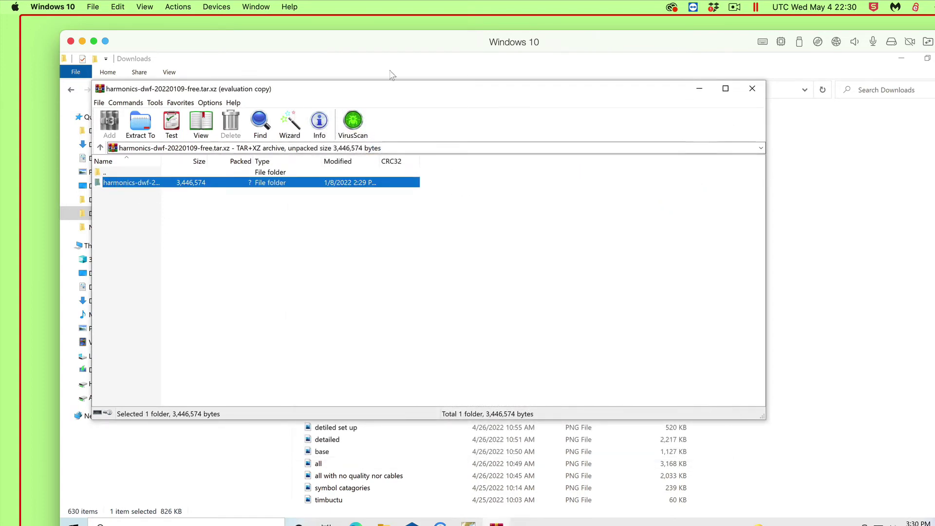
{"action": "left_click_drag", "start_coordinate": [372, 92], "coordinate": [667, 111]}
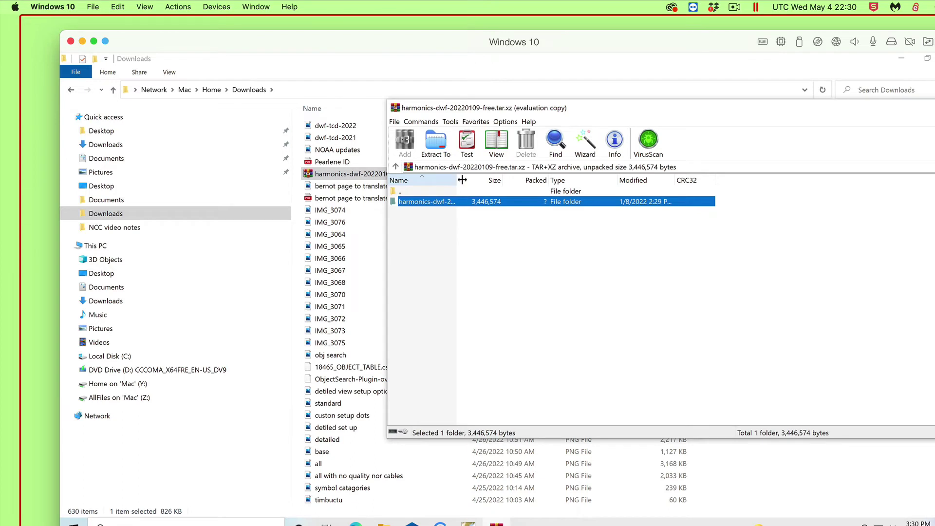
{"action": "left_click_drag", "start_coordinate": [462, 180], "coordinate": [635, 180]}
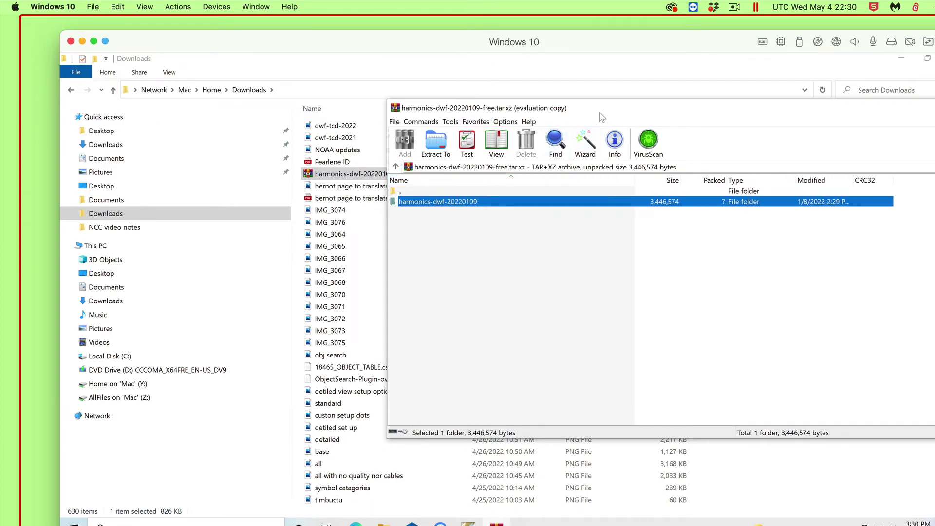
{"action": "left_click_drag", "start_coordinate": [602, 114], "coordinate": [665, 96]}
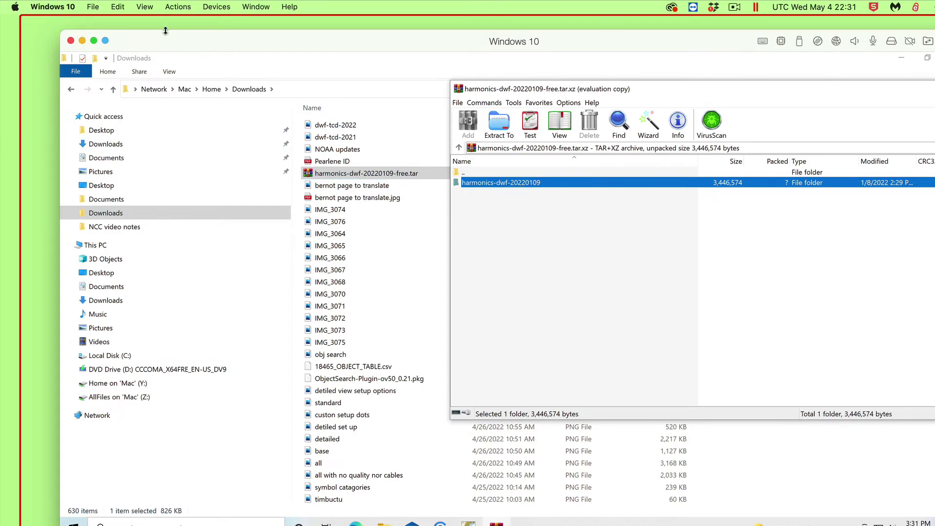
Step: Close the web browser and move the Mac Downloads window aside so the desktop and the WinRAR window are accessible
{"action": "left_click_drag", "start_coordinate": [167, 45], "coordinate": [198, 4]}
{"action": "left_click_drag", "start_coordinate": [207, 47], "coordinate": [429, 243]}
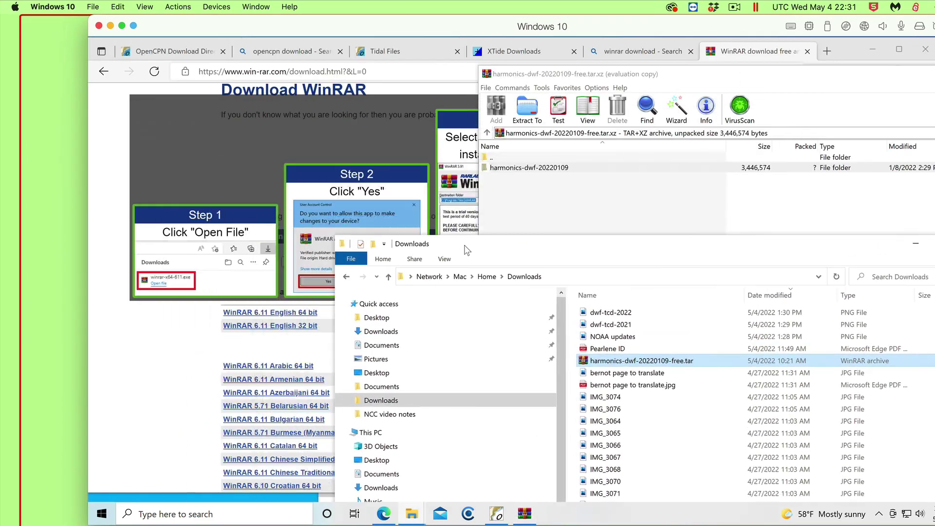
{"action": "left_click", "coordinate": [925, 50]}
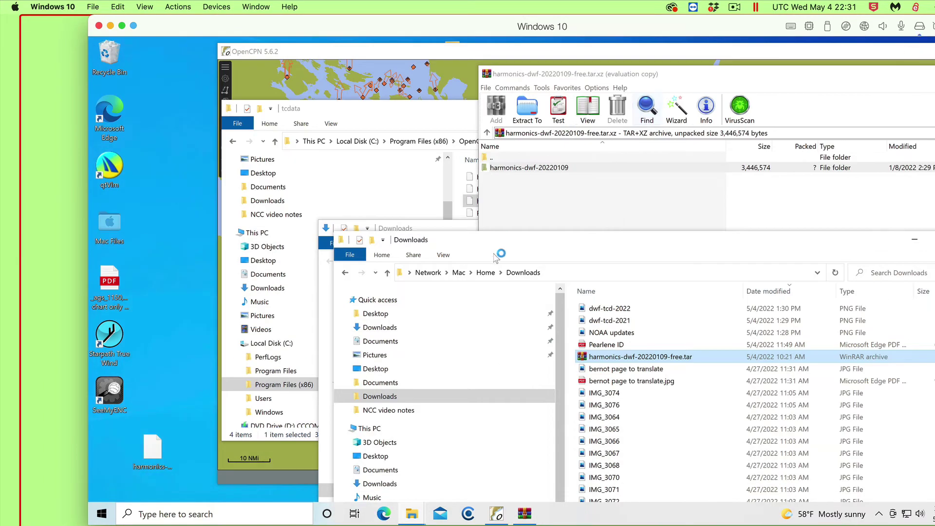
{"action": "left_click_drag", "start_coordinate": [570, 246], "coordinate": [491, 72]}
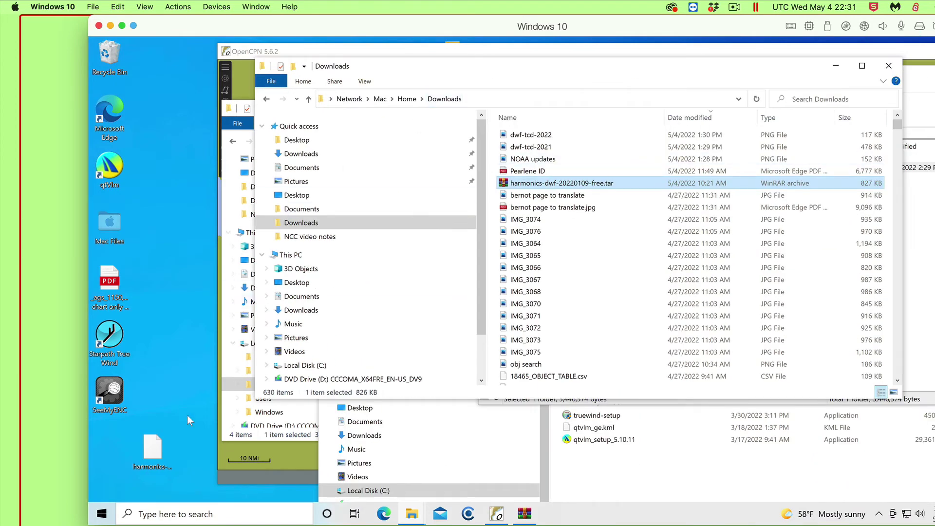
{"action": "double_click", "coordinate": [548, 183]}
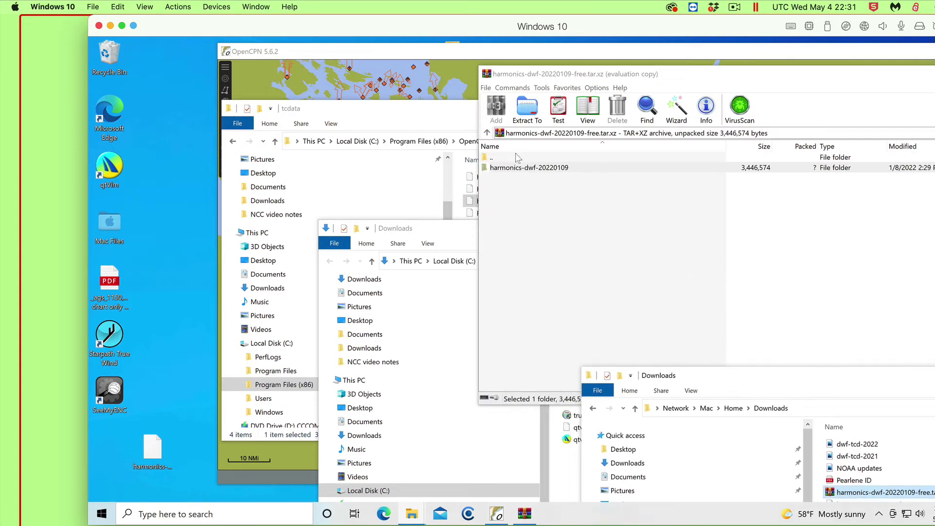
Step: Extract the harmonics-dwf-20220109 folder from the archive to the desktop and close the WinRAR diagnostic messages
{"action": "left_click_drag", "start_coordinate": [542, 173], "coordinate": [165, 229]}
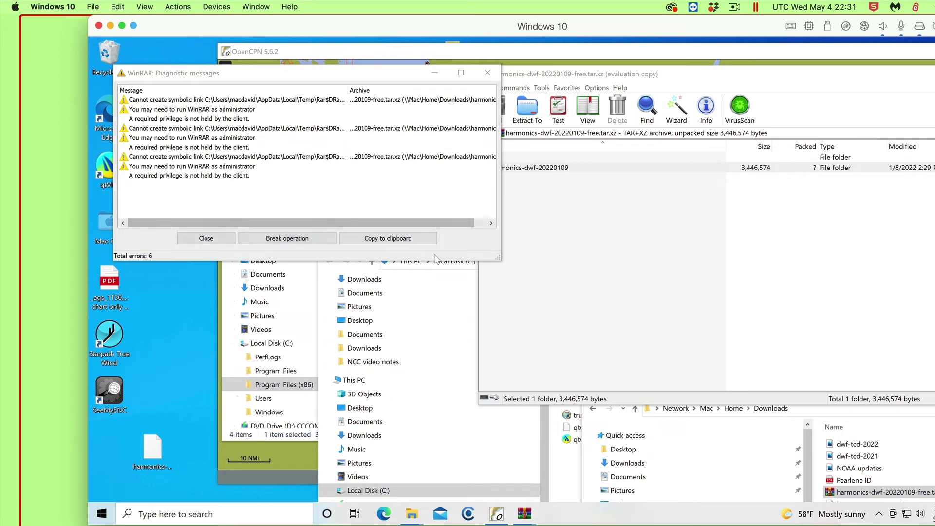
{"action": "left_click", "coordinate": [191, 240]}
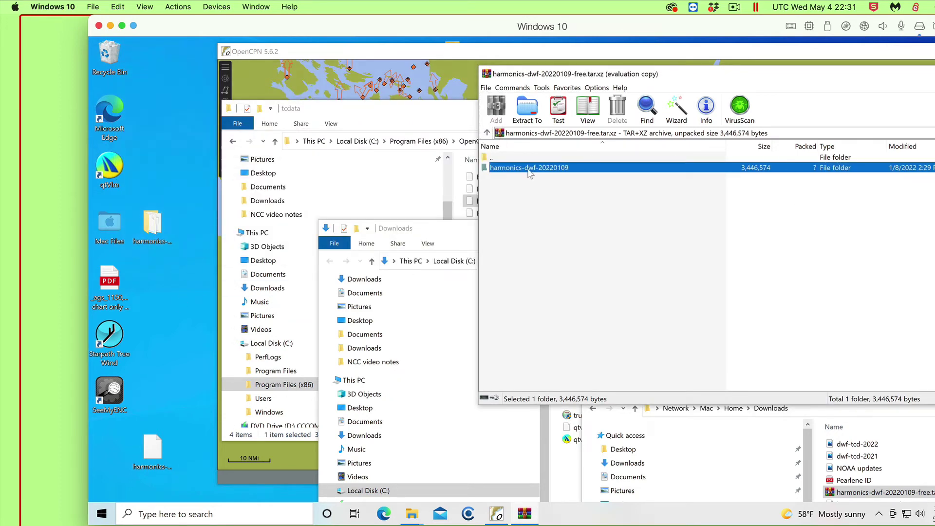
Step: Open the archive's harmonics-dwf-20220109 folder and extract harmonics-dwf-20220109-free.tcd to the desktop, replacing the existing copy
{"action": "double_click", "coordinate": [530, 171]}
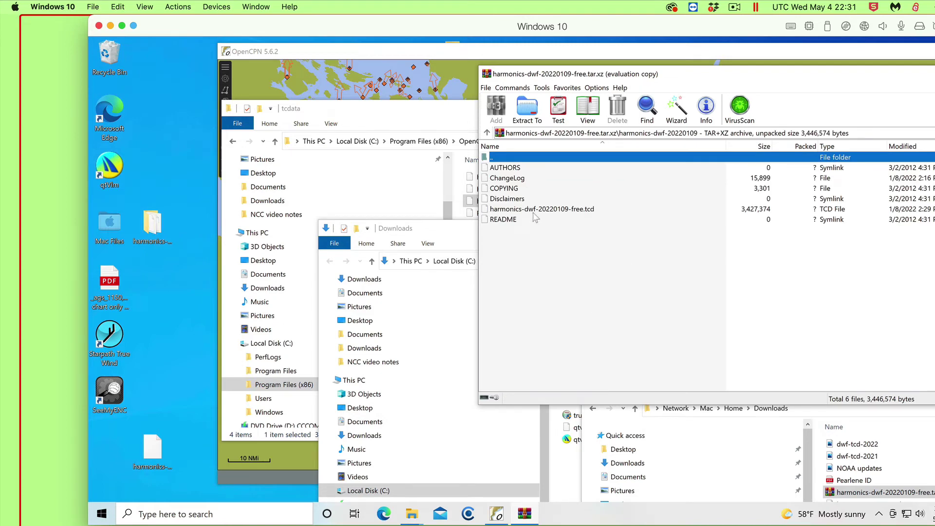
{"action": "left_click_drag", "start_coordinate": [535, 213], "coordinate": [166, 299]}
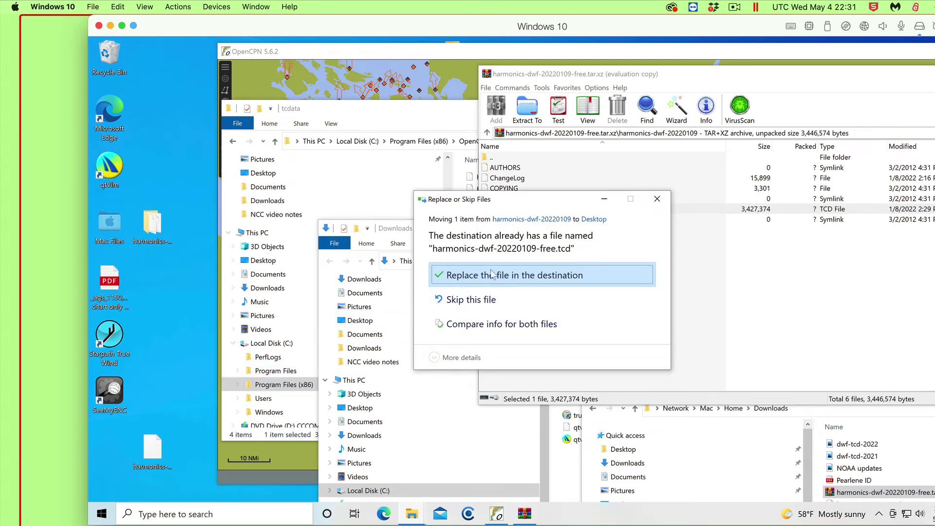
{"action": "left_click", "coordinate": [469, 276]}
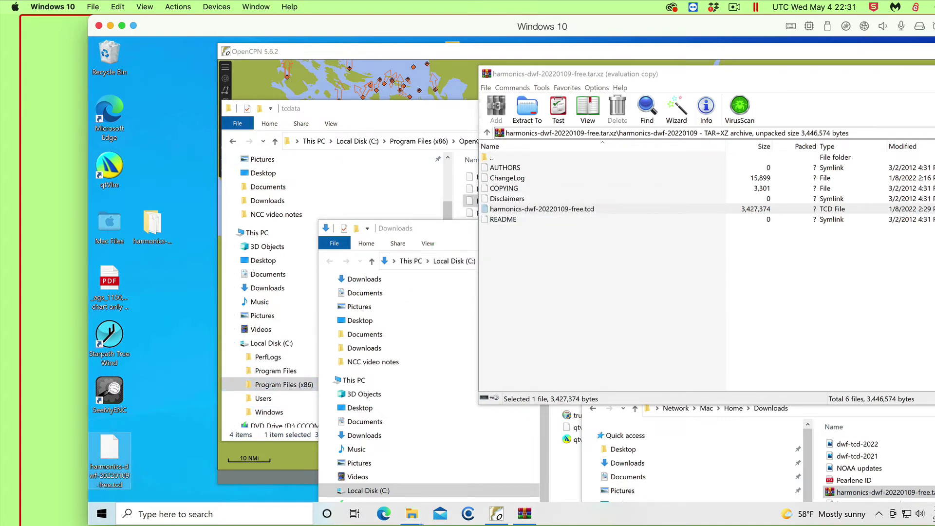
Step: Close WinRAR and both Downloads folder windows, leaving the tcdata folder open
{"action": "left_click_drag", "start_coordinate": [932, 70], "coordinate": [803, 81]}
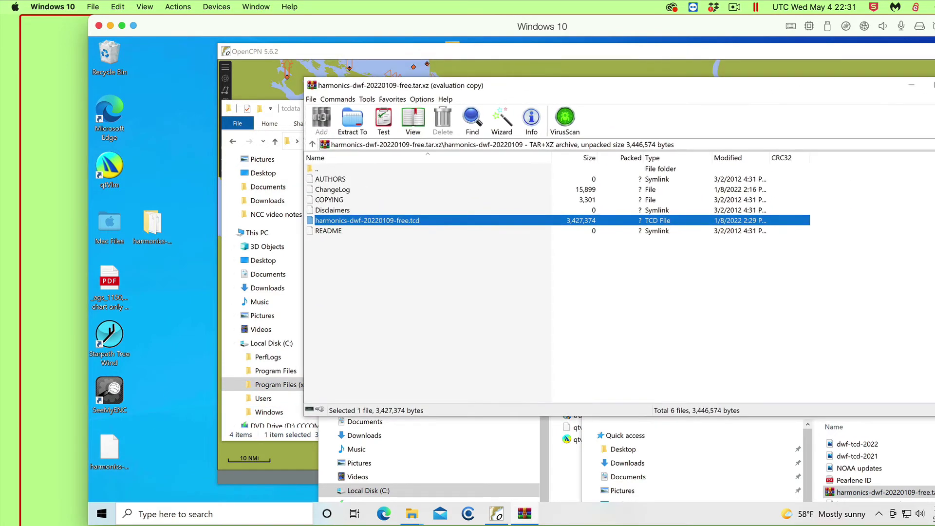
{"action": "left_click", "coordinate": [933, 85]}
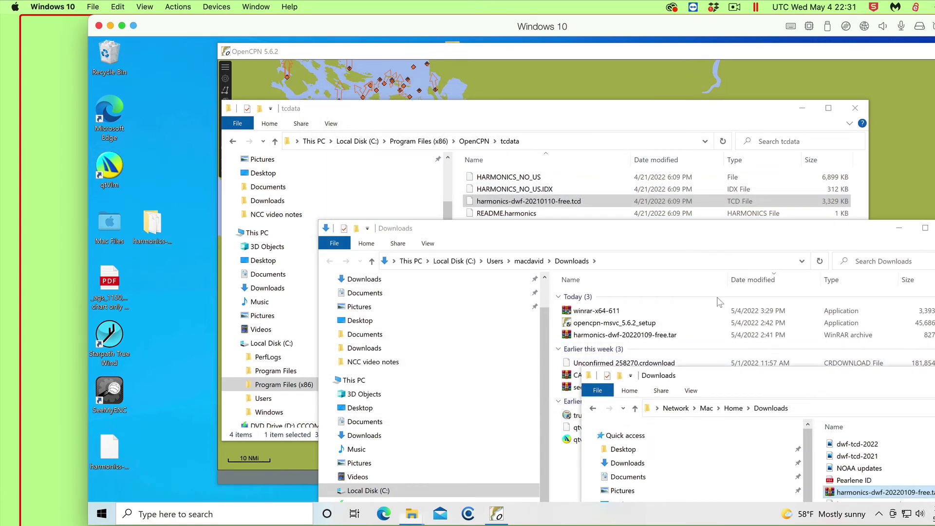
{"action": "left_click_drag", "start_coordinate": [721, 376], "coordinate": [424, 129]}
{"action": "left_click", "coordinate": [919, 128]}
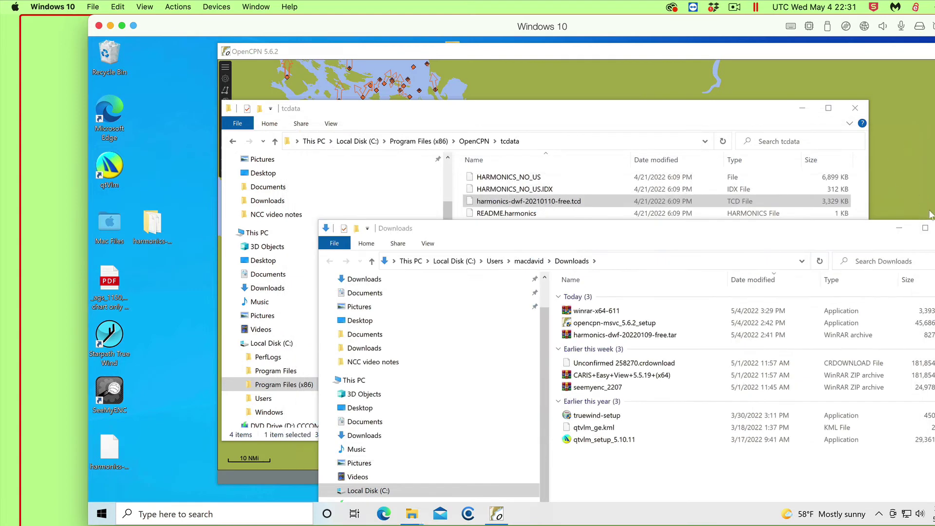
{"action": "key", "text": "ctrl+w"}
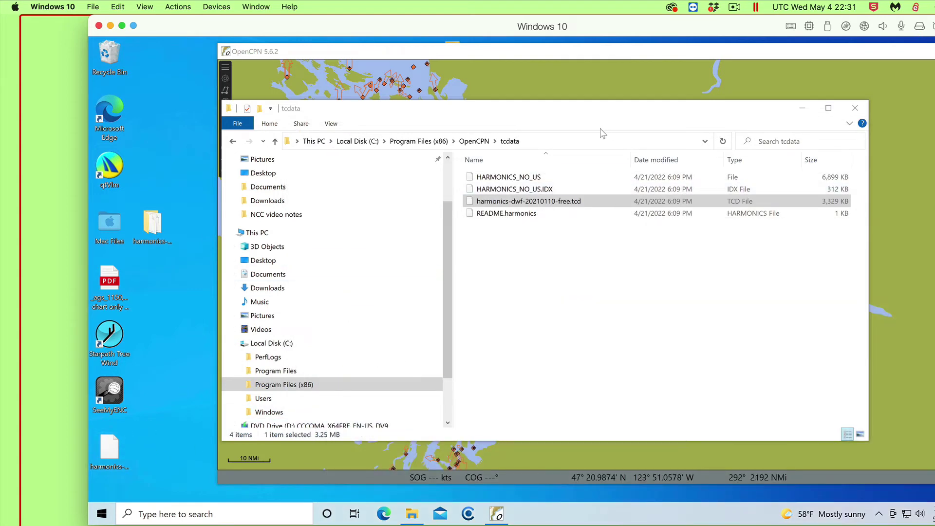
Step: Move harmonics-dwf-20220109-free.tcd from the desktop into OpenCPN's tcdata folder, granting administrator permission for the move
{"action": "left_click", "coordinate": [630, 123]}
{"action": "left_click_drag", "start_coordinate": [437, 113], "coordinate": [479, 92]}
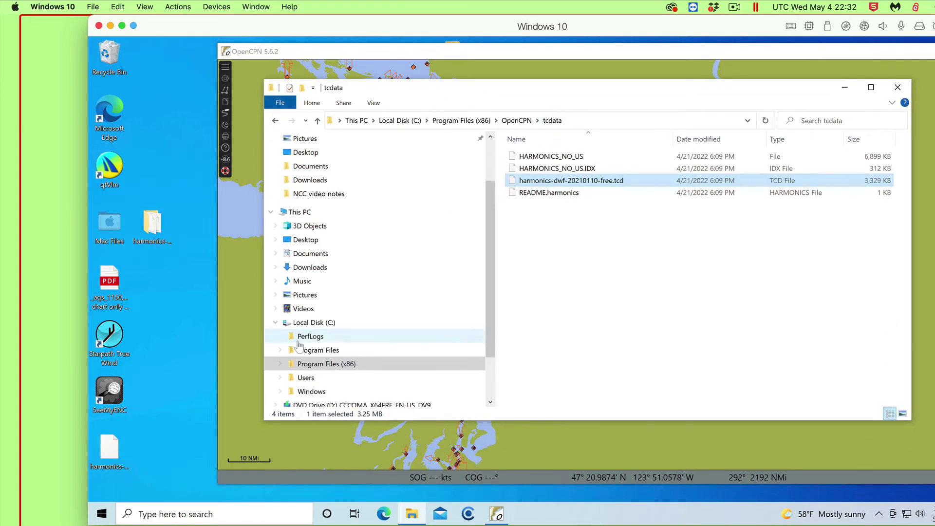
{"action": "left_click_drag", "start_coordinate": [109, 446], "coordinate": [663, 264]}
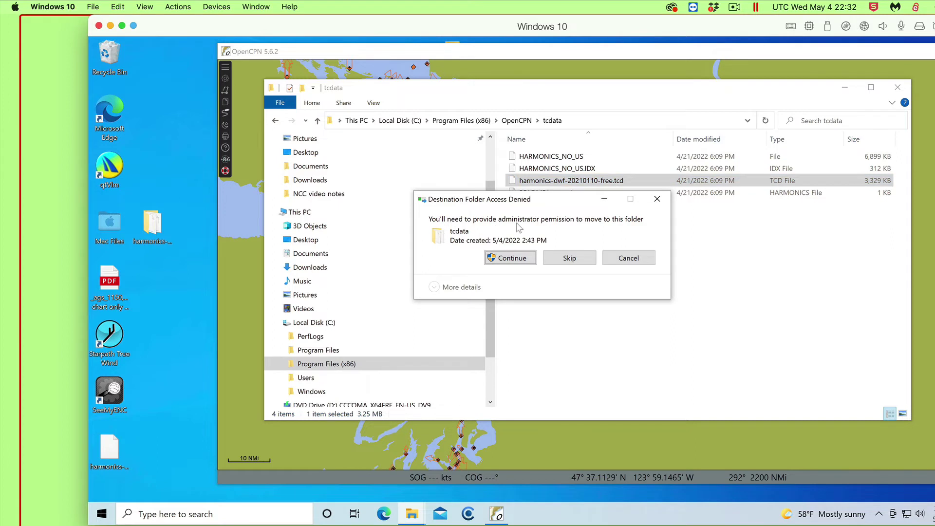
{"action": "left_click", "coordinate": [512, 258]}
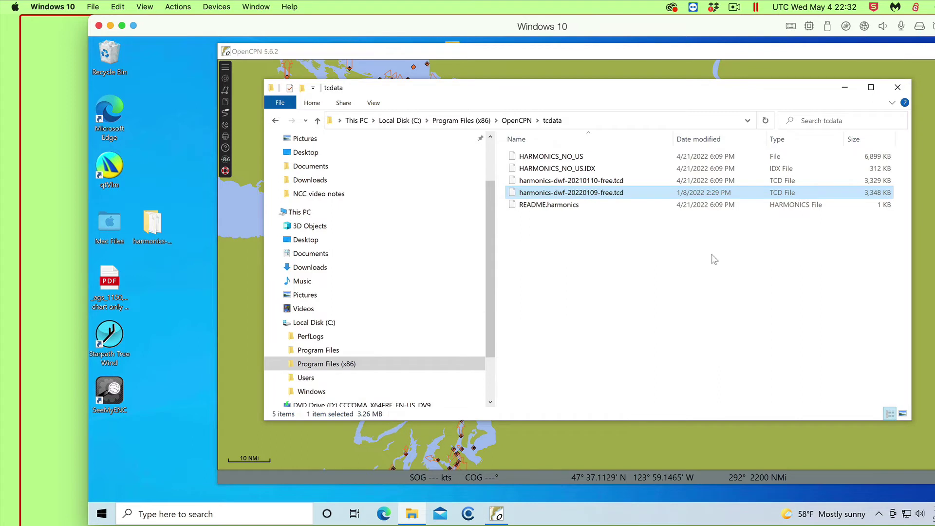
{"action": "left_click", "coordinate": [635, 263]}
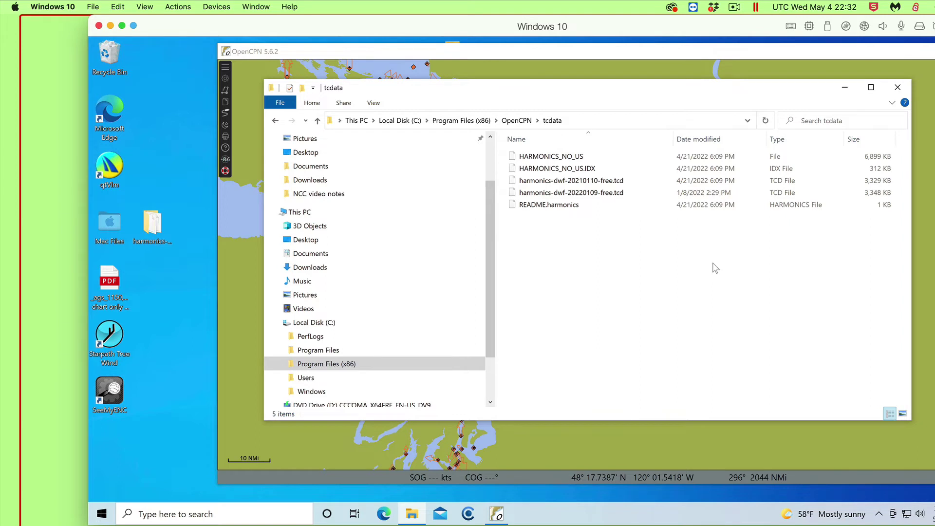
Step: Close the tcdata folder window and restart OpenCPN
{"action": "left_click", "coordinate": [900, 90]}
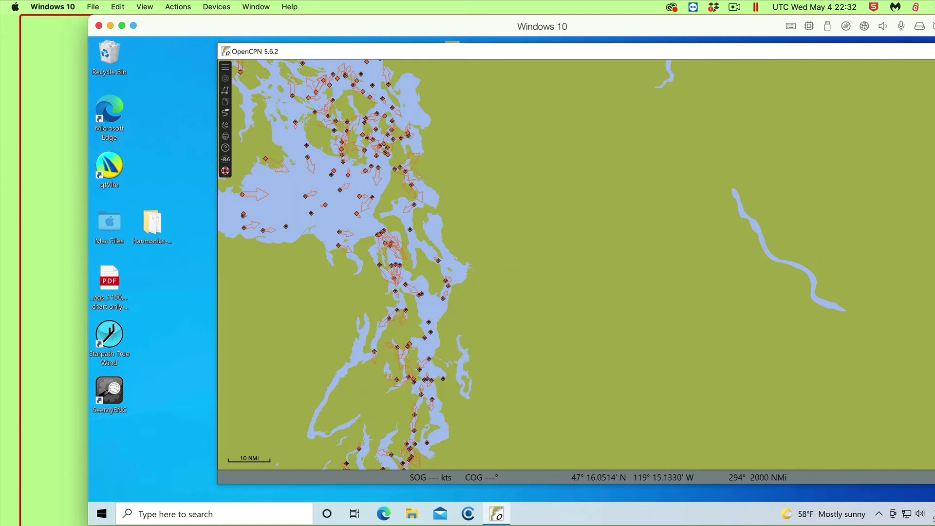
{"action": "left_click_drag", "start_coordinate": [882, 55], "coordinate": [741, 36]}
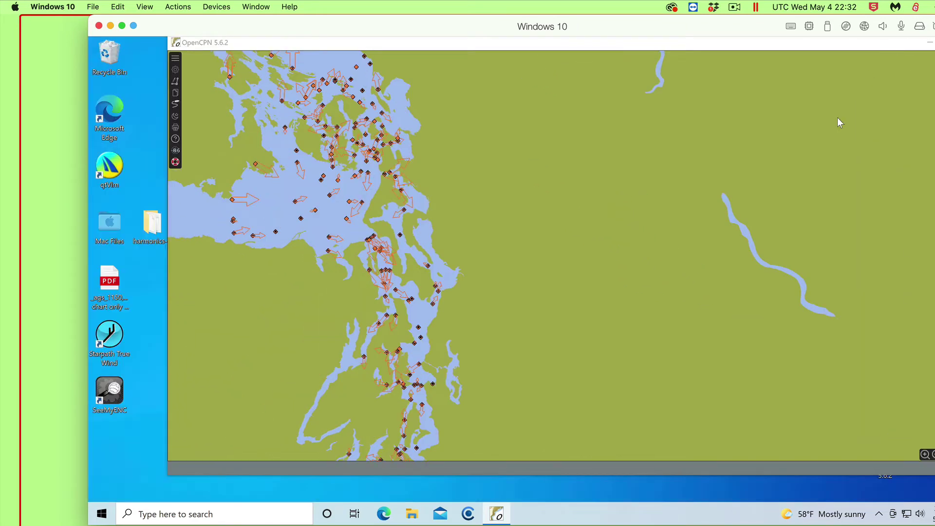
{"action": "left_click_drag", "start_coordinate": [839, 123], "coordinate": [858, 125]}
{"action": "left_click", "coordinate": [925, 123]}
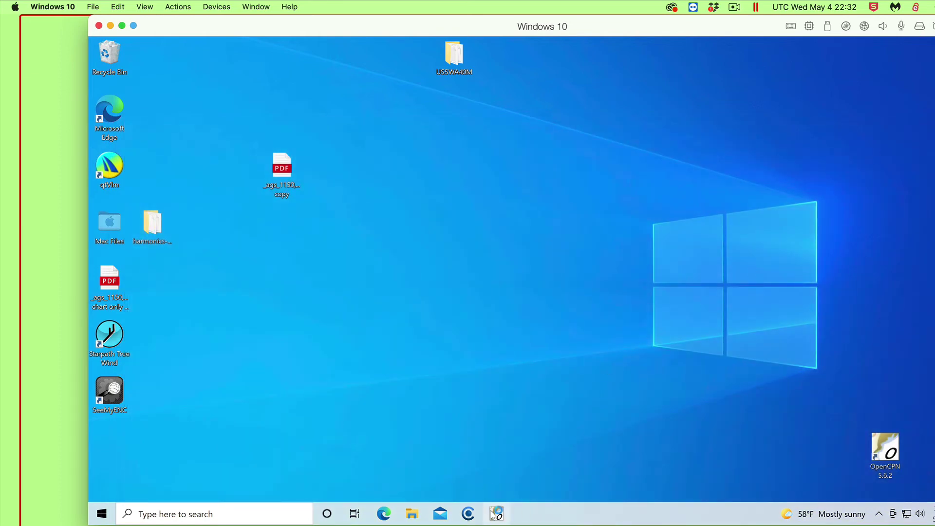
{"action": "left_click", "coordinate": [496, 514]}
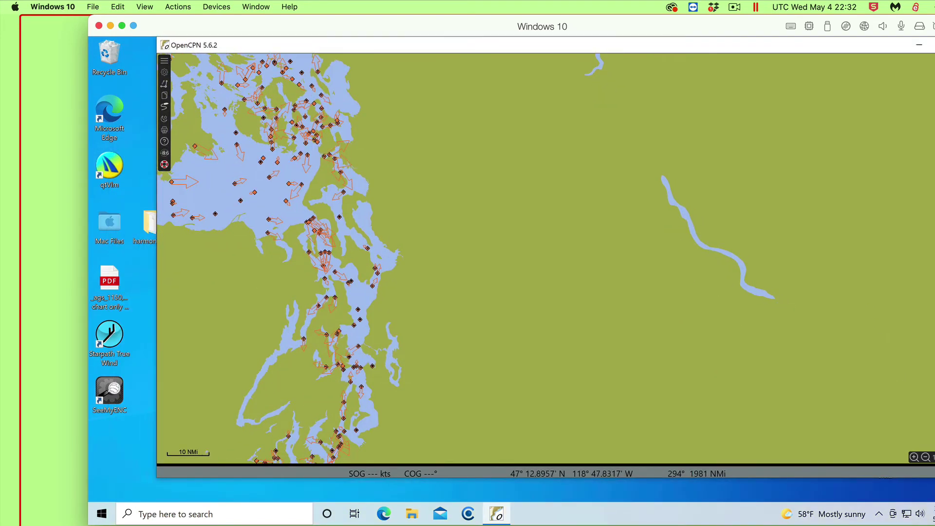
Step: Turn off Show Currents in the Chart Panel Options and restart OpenCPN again
{"action": "key", "text": "Right"}
{"action": "left_click", "coordinate": [918, 347]}
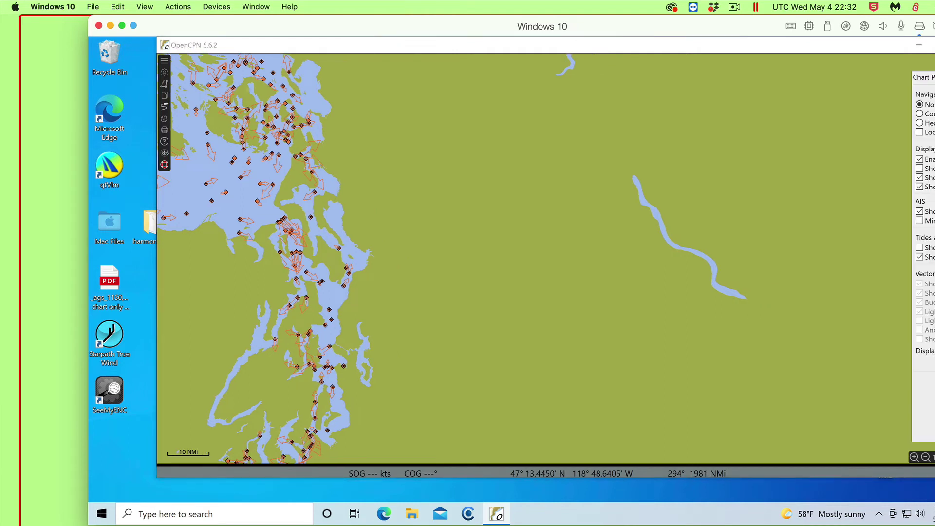
{"action": "left_click", "coordinate": [882, 257]}
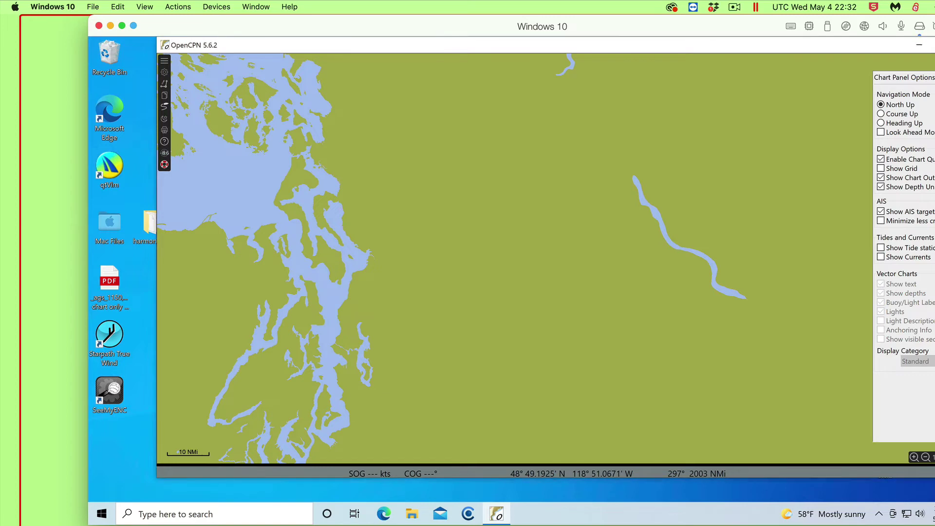
{"action": "key", "text": "alt+F4"}
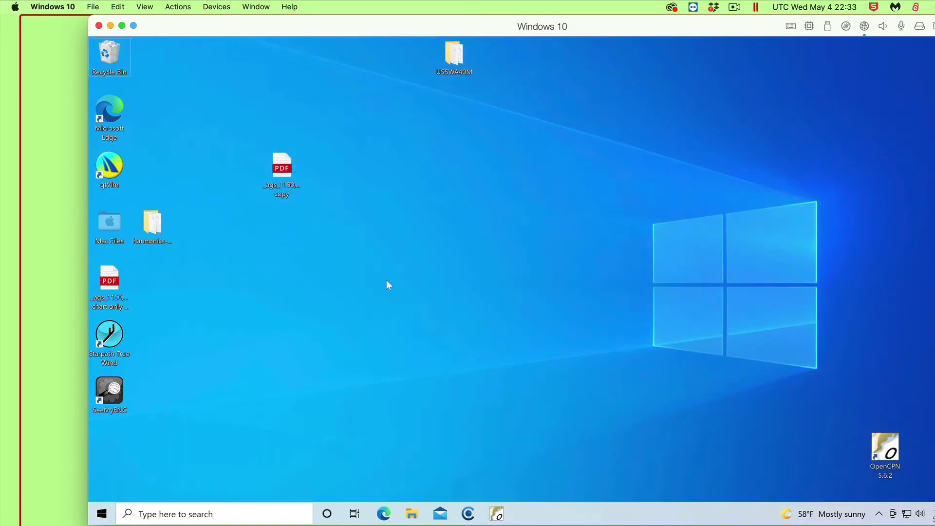
{"action": "left_click", "coordinate": [498, 515]}
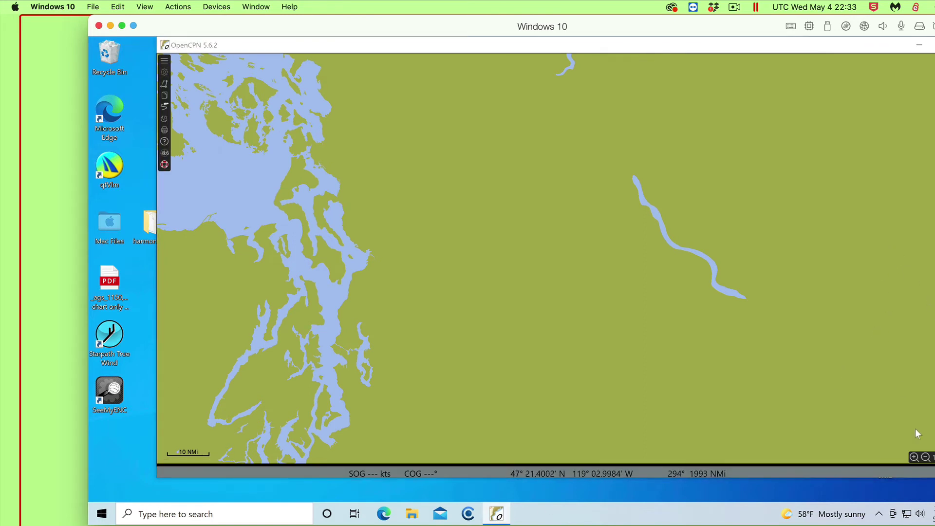
Step: Turn on Show Currents in the Chart Panel Options and view the current stations west of Puget Sound
{"action": "left_click", "coordinate": [934, 457]}
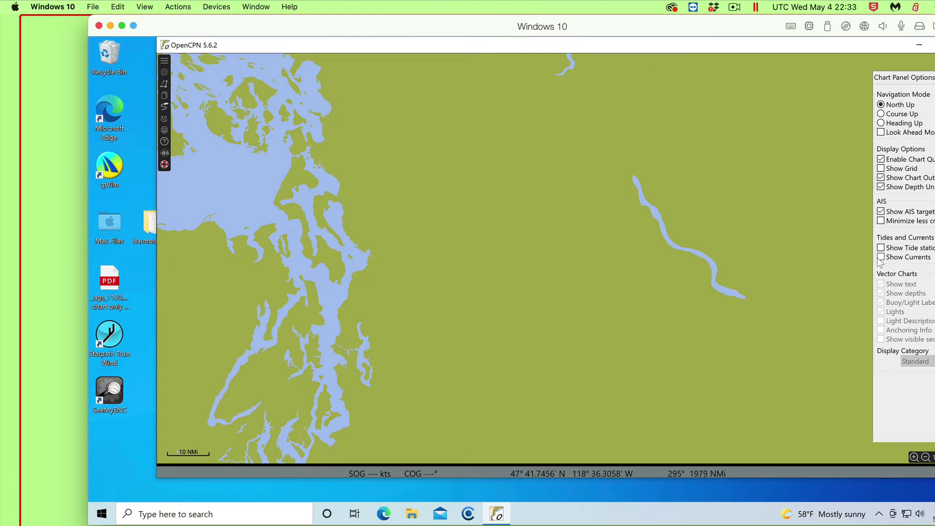
{"action": "left_click", "coordinate": [881, 257]}
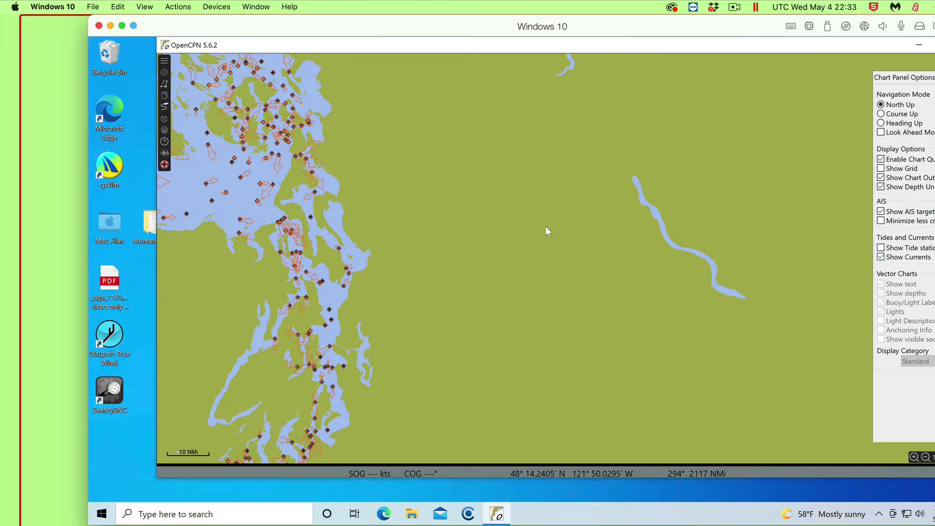
{"action": "left_click_drag", "start_coordinate": [546, 229], "coordinate": [706, 256]}
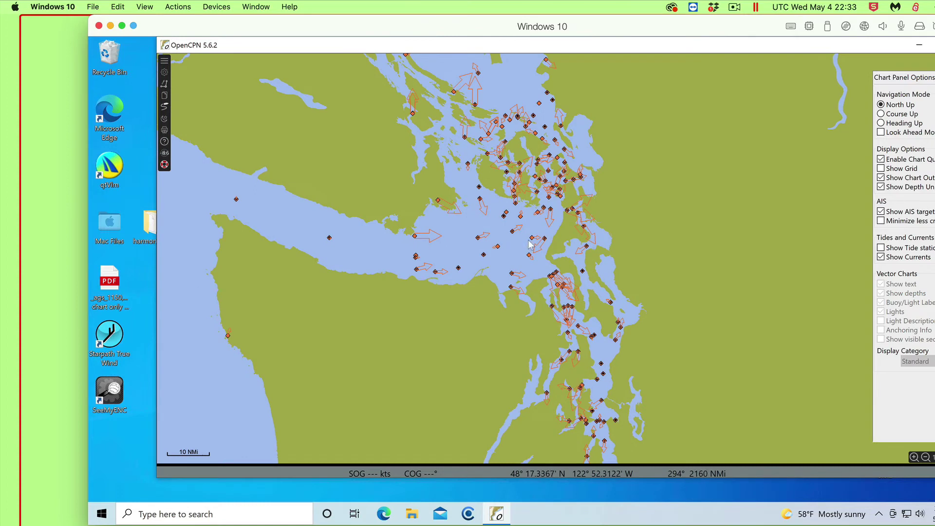
Step: Check which harmonics file supplies the Smith Island current station 3.4 mi ESE, and close its current window
{"action": "double_click", "coordinate": [546, 239]}
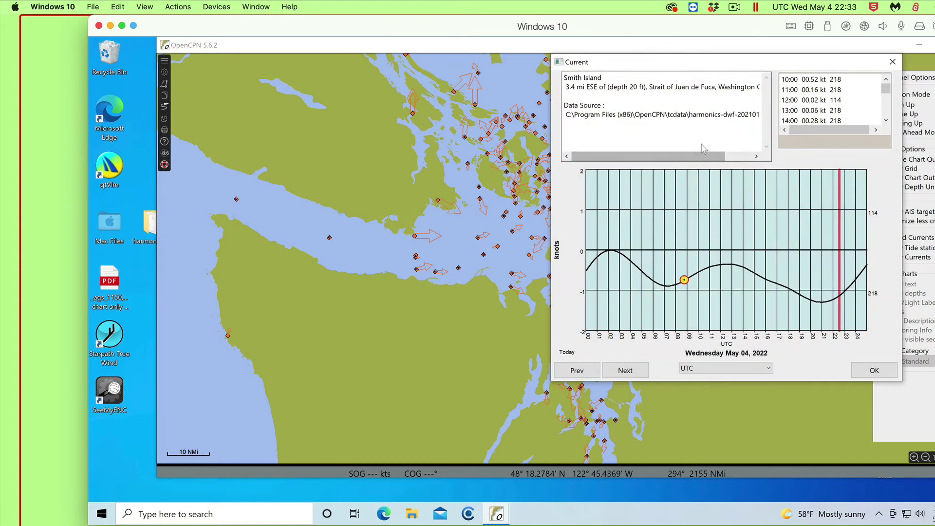
{"action": "mouse_move", "coordinate": [698, 115]}
{"action": "left_mouse_down"}
{"action": "mouse_move", "coordinate": [733, 141]}
{"action": "mouse_move", "coordinate": [703, 149]}
{"action": "mouse_move", "coordinate": [724, 164]}
{"action": "left_mouse_up"}
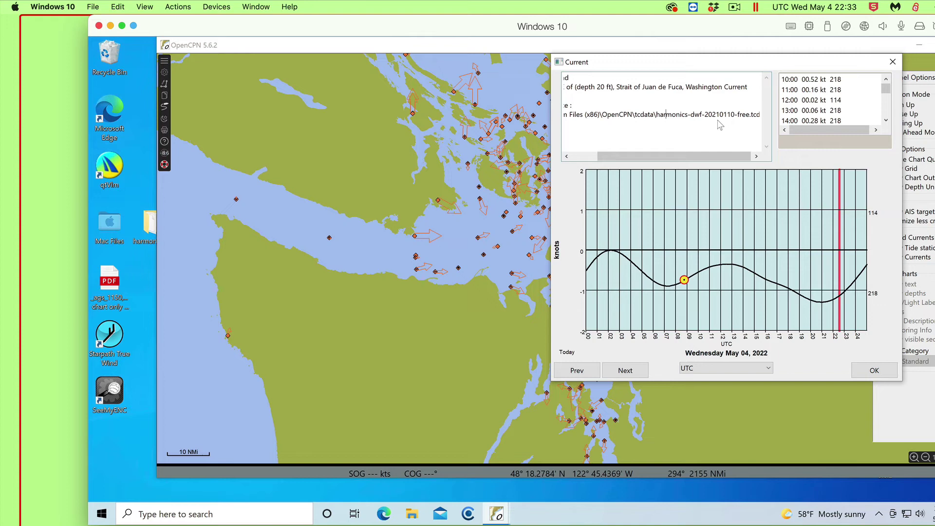
{"action": "left_click", "coordinate": [893, 61]}
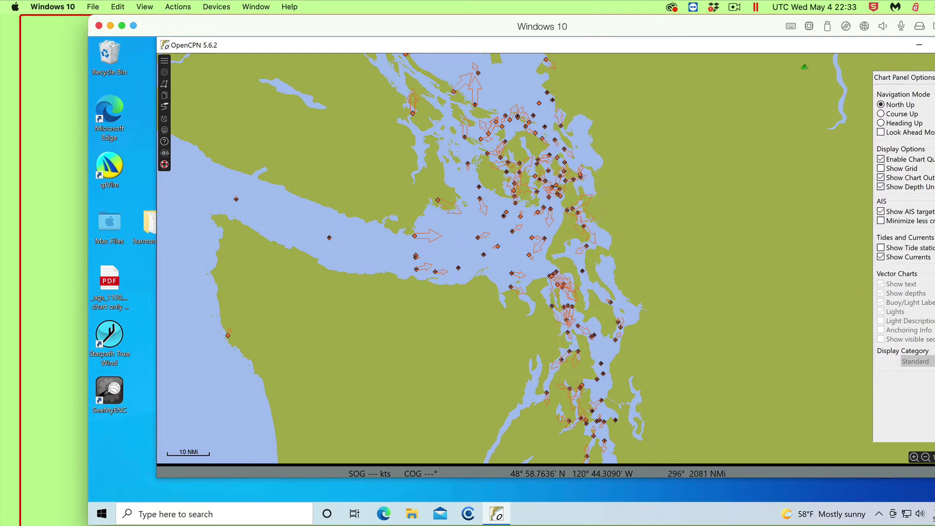
Step: Switch to File Explorer and open the tcdata folder in C:\Program Files (x86)\OpenCPN
{"action": "left_click", "coordinate": [411, 514]}
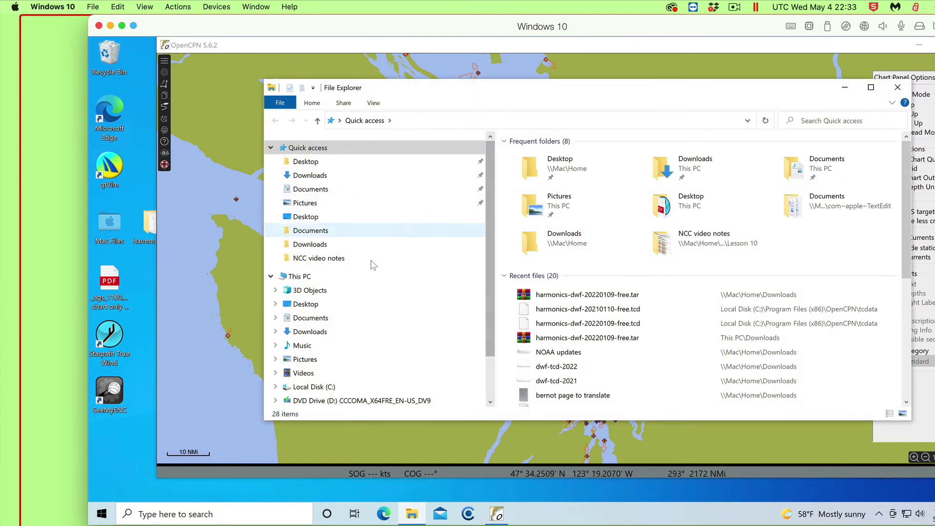
{"action": "left_click", "coordinate": [310, 388]}
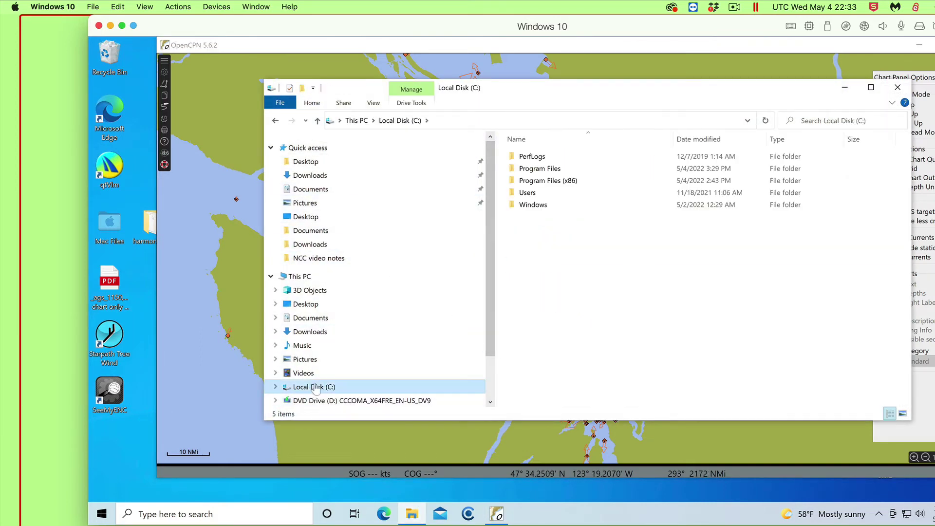
{"action": "double_click", "coordinate": [563, 182]}
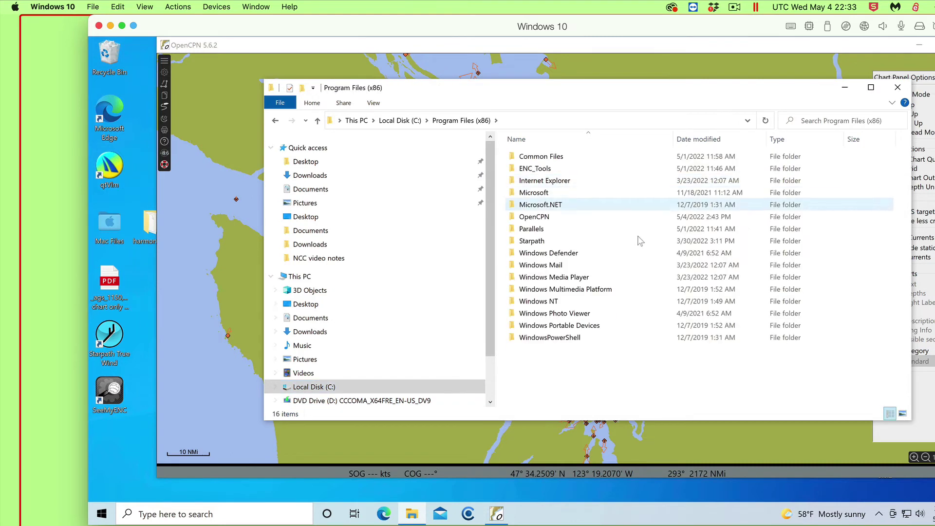
{"action": "double_click", "coordinate": [543, 220]}
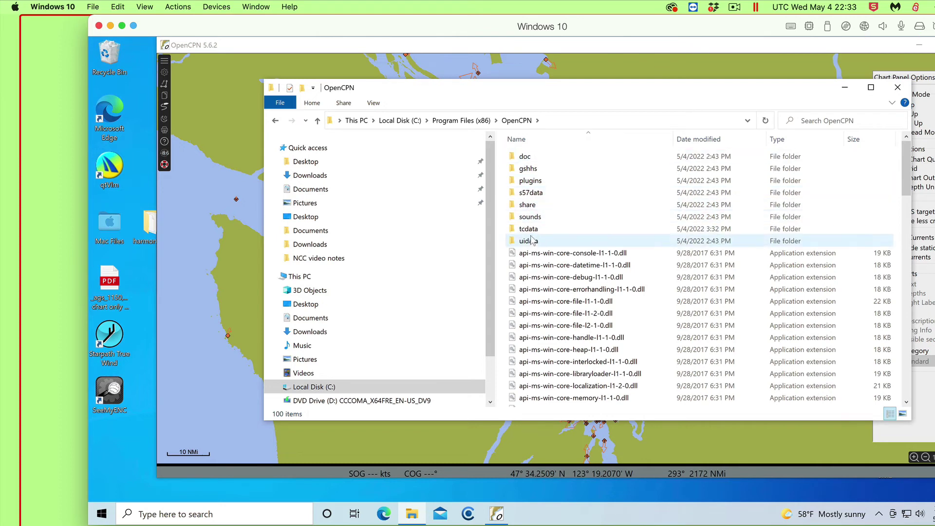
{"action": "double_click", "coordinate": [530, 229]}
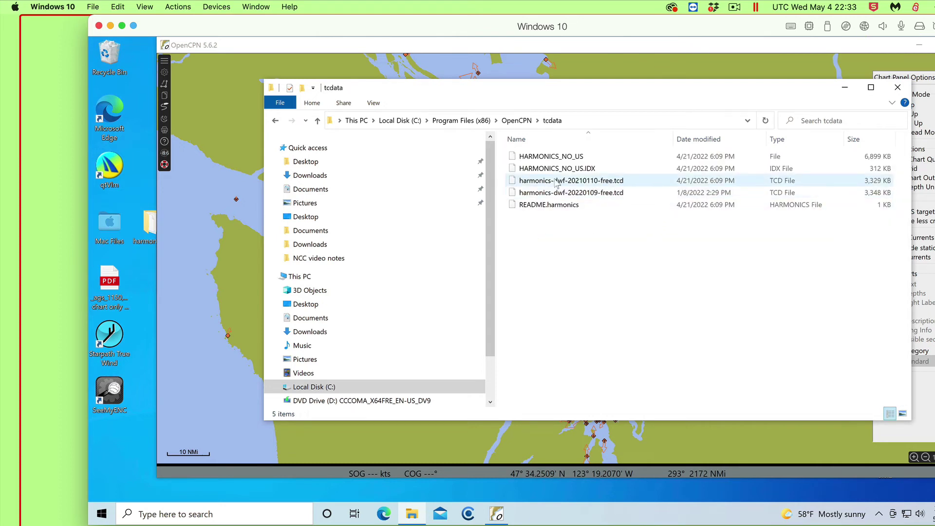
Step: Try to delete harmonics-dwf-20210110-free.tcd from the tcdata folder, retrying the deletion, and close the folder window
{"action": "left_click", "coordinate": [597, 183]}
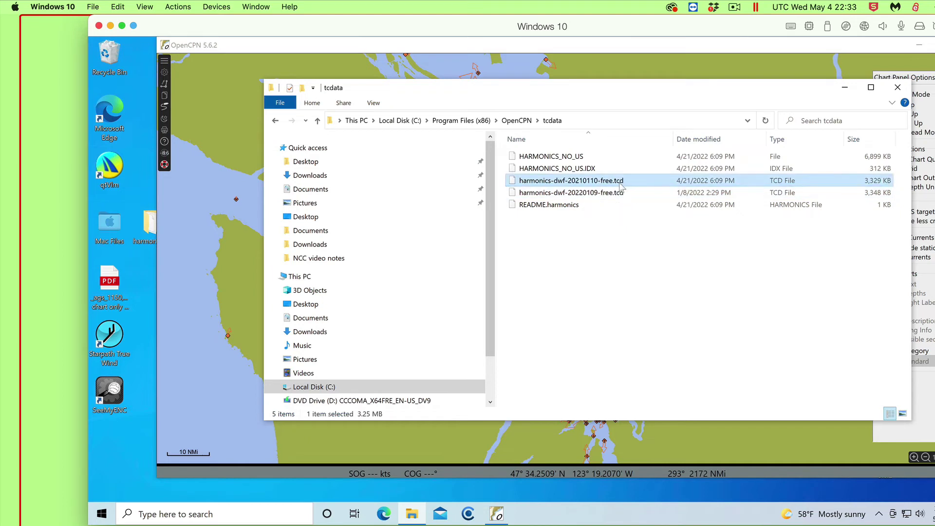
{"action": "key", "text": "F2"}
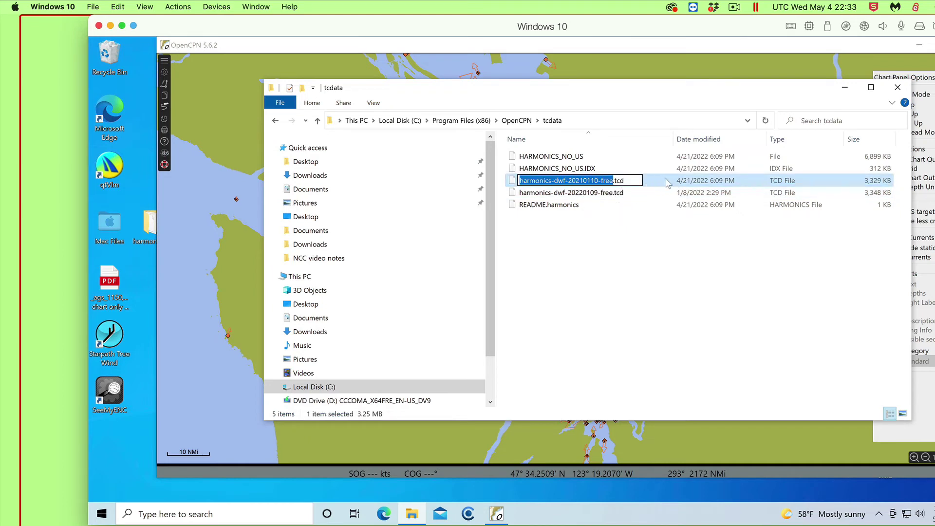
{"action": "left_click", "coordinate": [668, 183]}
{"action": "right_click", "coordinate": [658, 180]}
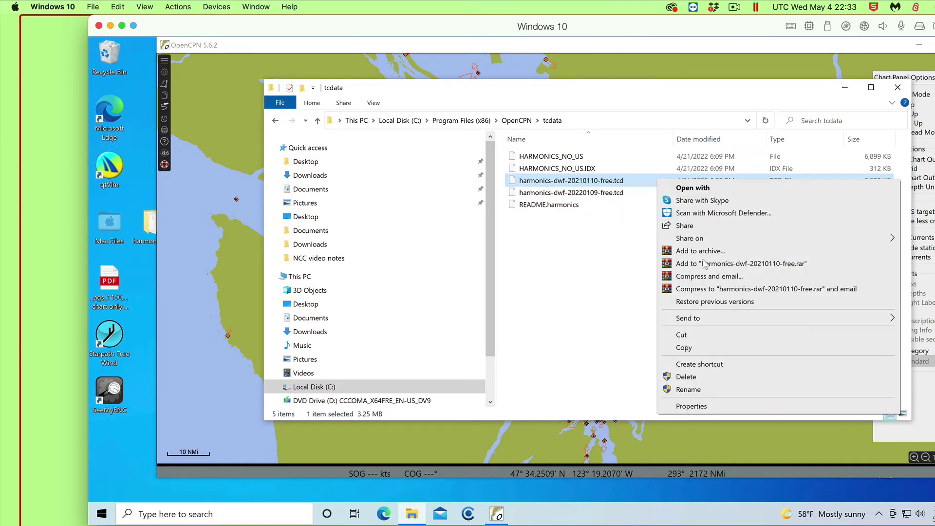
{"action": "left_click", "coordinate": [687, 377]}
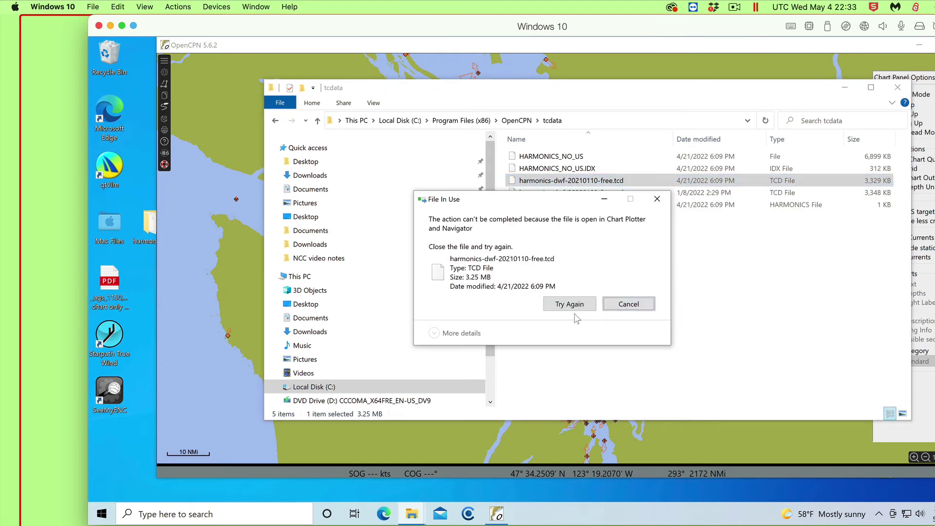
{"action": "left_click", "coordinate": [573, 308]}
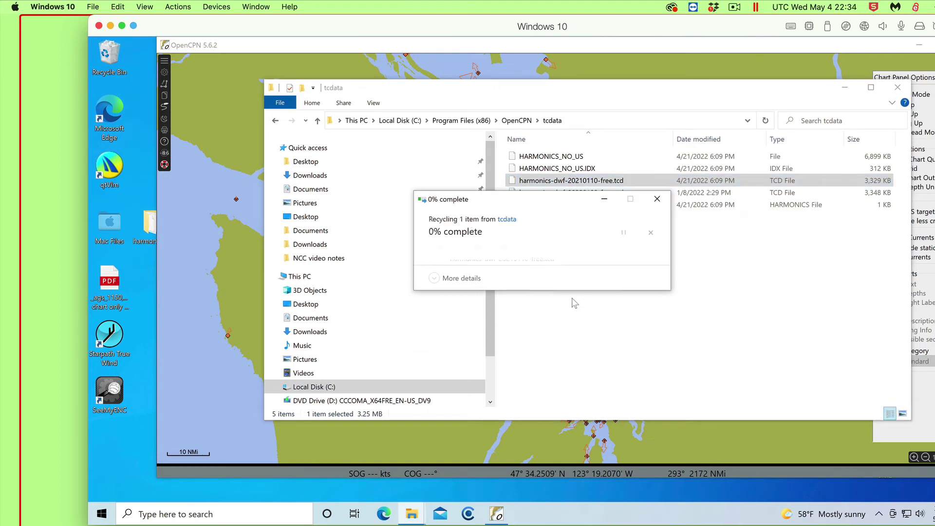
{"action": "left_click", "coordinate": [570, 309]}
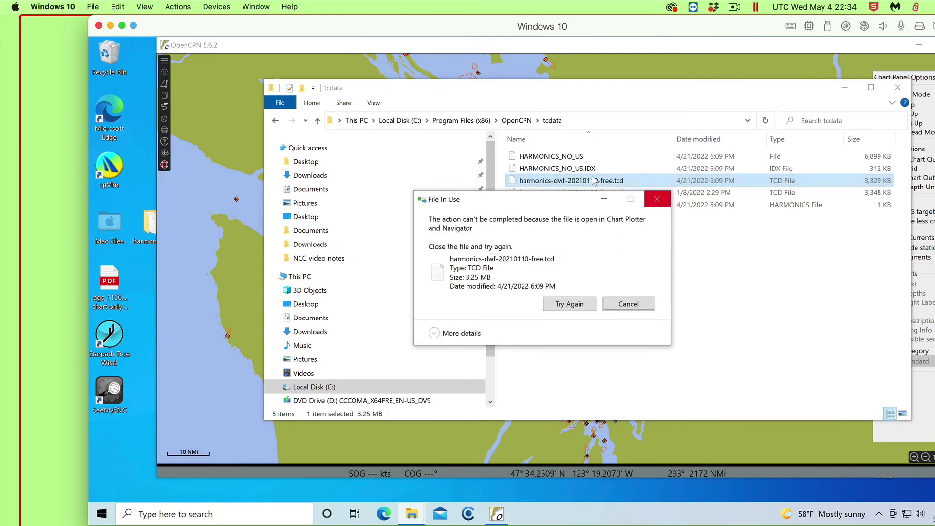
{"action": "left_click", "coordinate": [657, 200]}
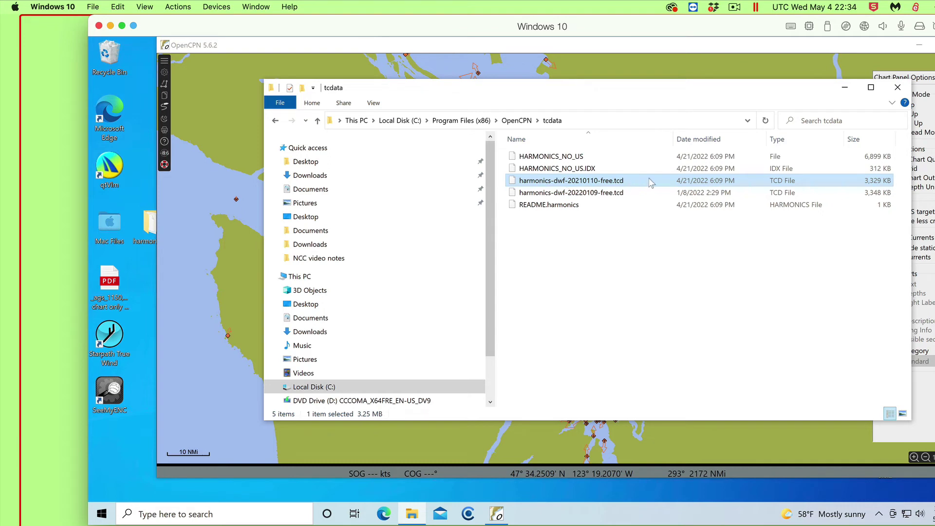
{"action": "left_click", "coordinate": [898, 89]}
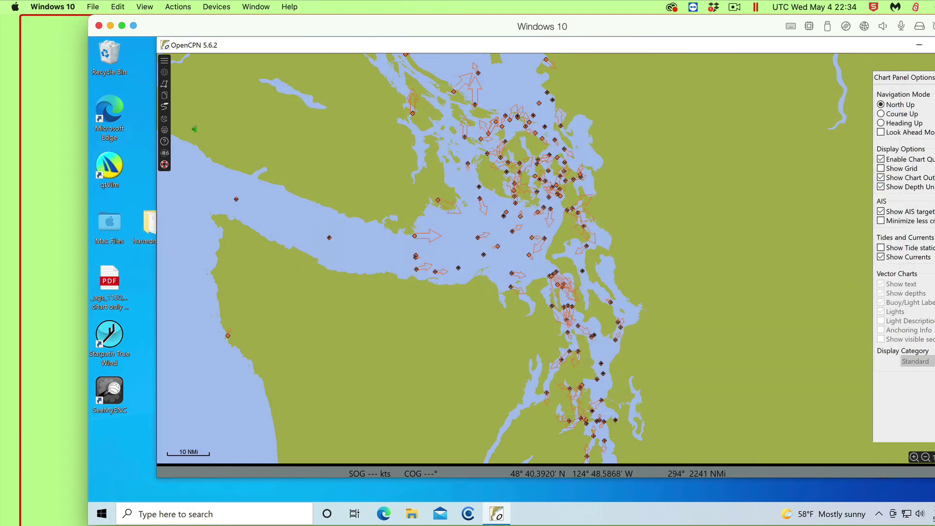
Step: Remove the harmonics-dwf-20210110-free.tcd dataset from the active tides and currents datasets in OpenCPN's chart options
{"action": "left_click", "coordinate": [165, 73]}
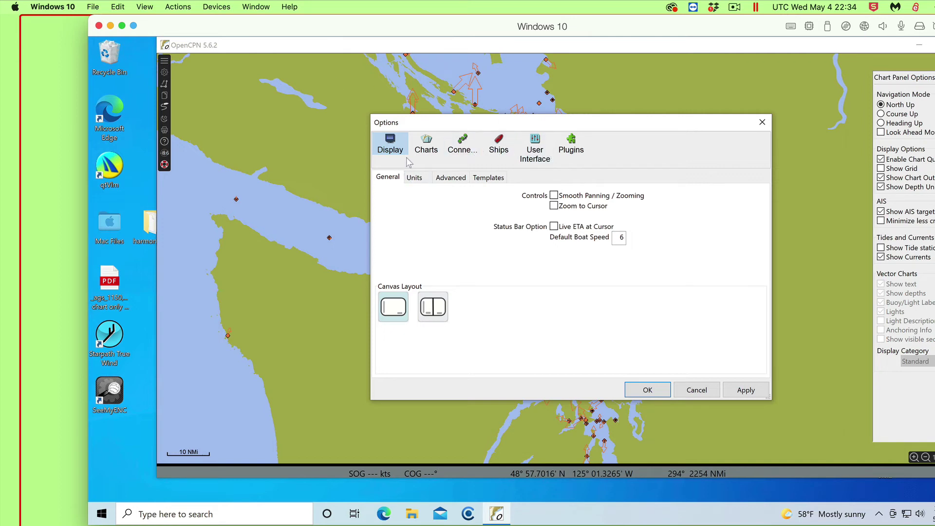
{"action": "left_click", "coordinate": [428, 149]}
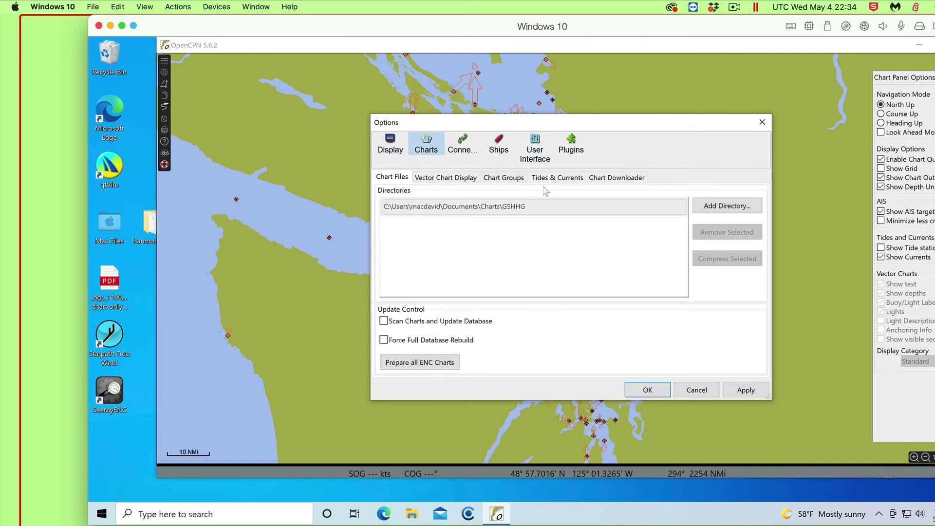
{"action": "left_click", "coordinate": [558, 181]}
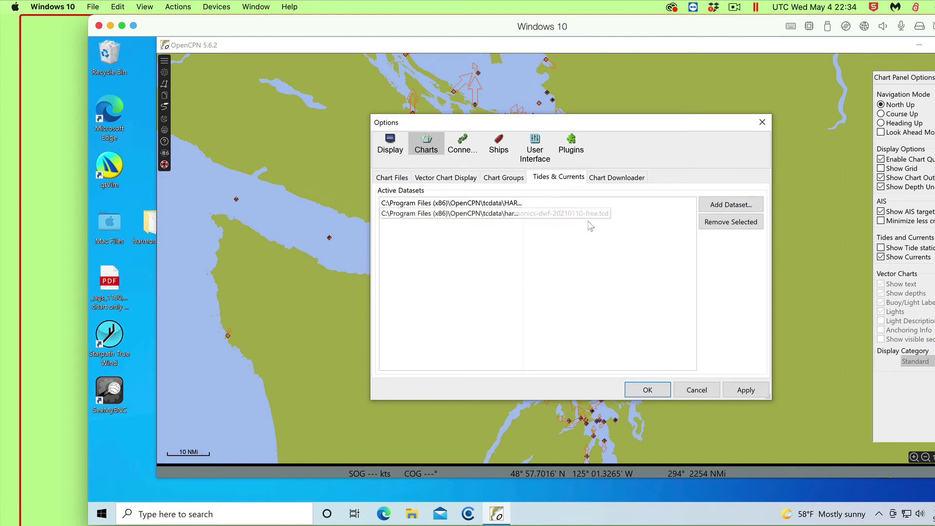
{"action": "left_click", "coordinate": [504, 217]}
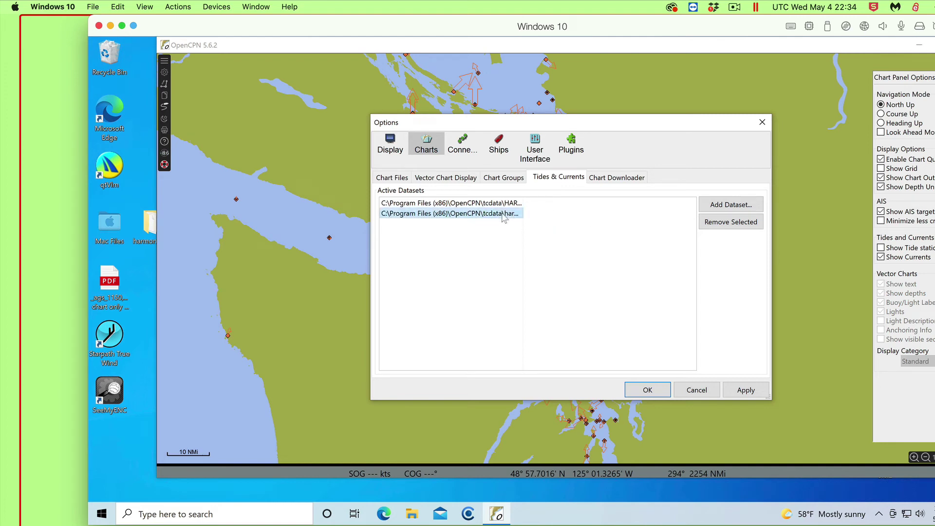
{"action": "left_click", "coordinate": [740, 226]}
Step: Add harmonics-dwf-20220109-free.tcd from the tcdata folder as an active dataset, and apply and accept the options
{"action": "left_click", "coordinate": [734, 206]}
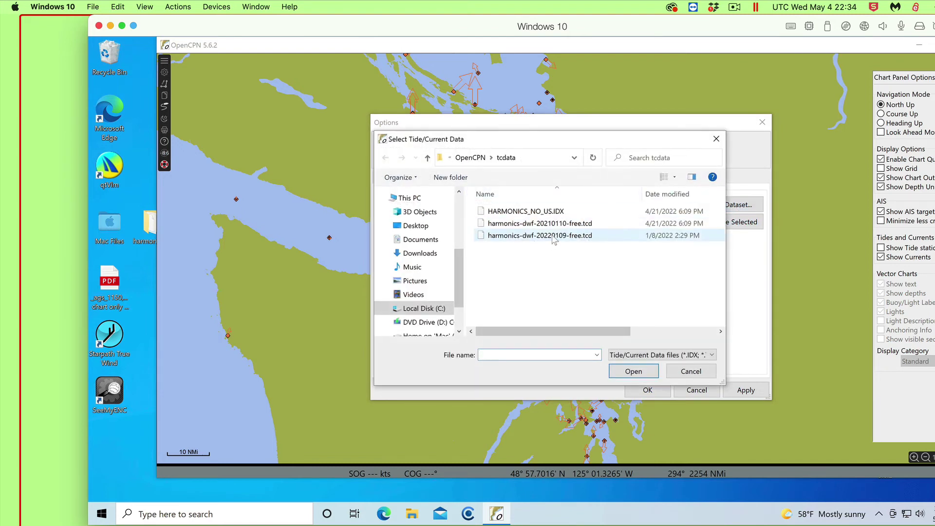
{"action": "left_click", "coordinate": [552, 238]}
{"action": "left_click", "coordinate": [630, 374]}
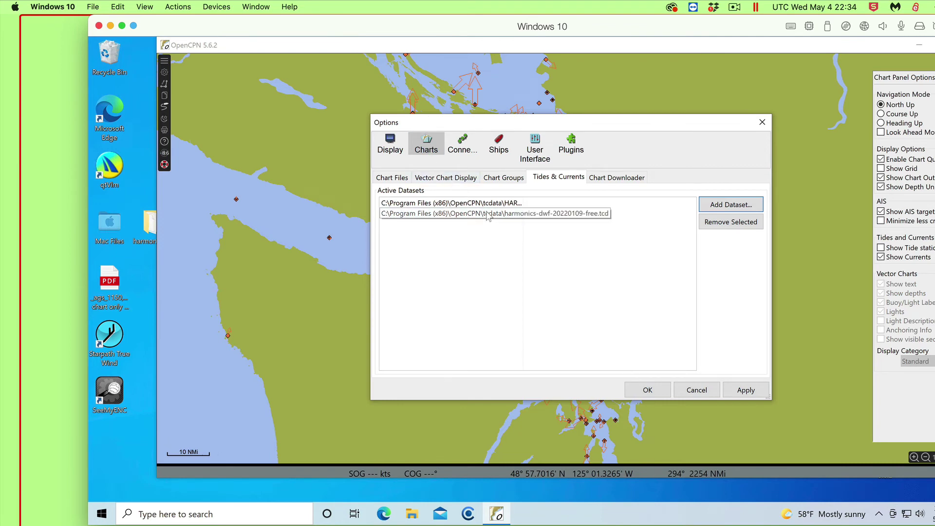
{"action": "left_click", "coordinate": [746, 391]}
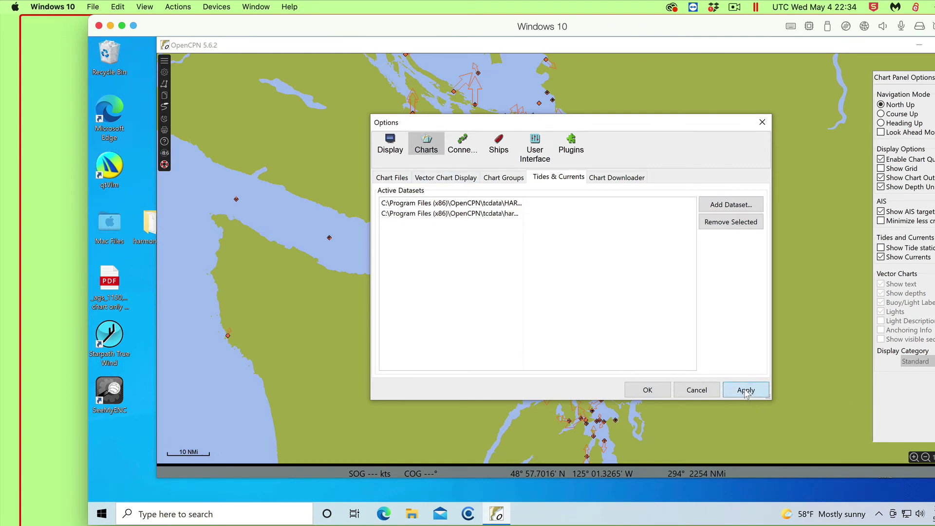
{"action": "left_click", "coordinate": [648, 389]}
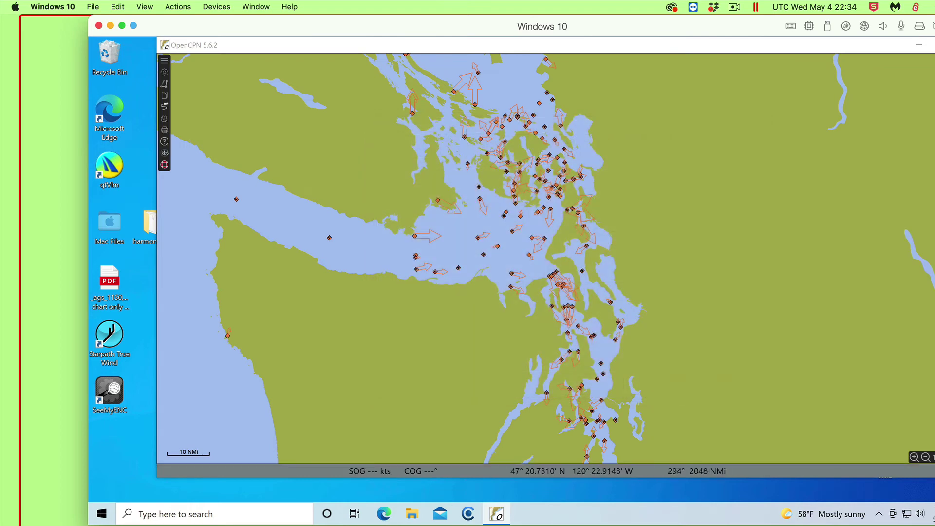
Step: Reopen the Smith Island station's current window, check its full data source path, and close the window
{"action": "left_click_drag", "start_coordinate": [793, 272], "coordinate": [501, 265]}
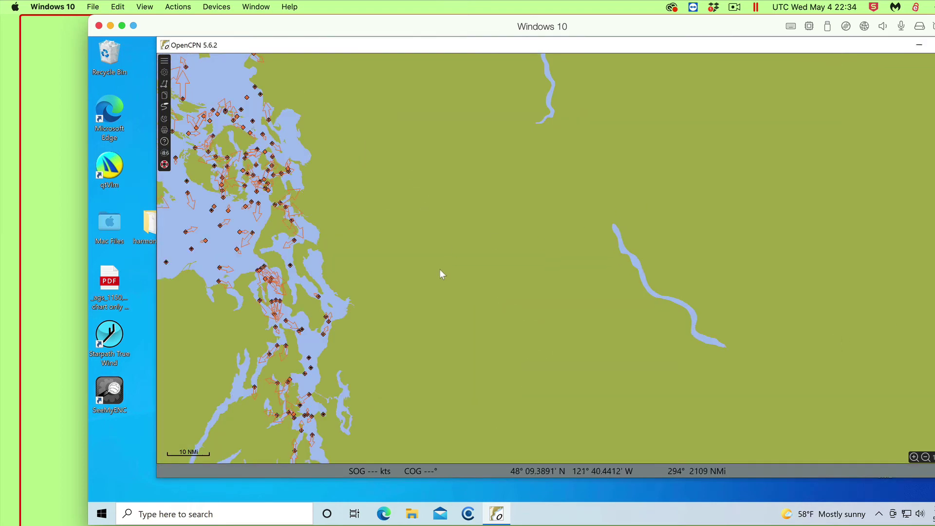
{"action": "left_click_drag", "start_coordinate": [440, 270], "coordinate": [774, 253]}
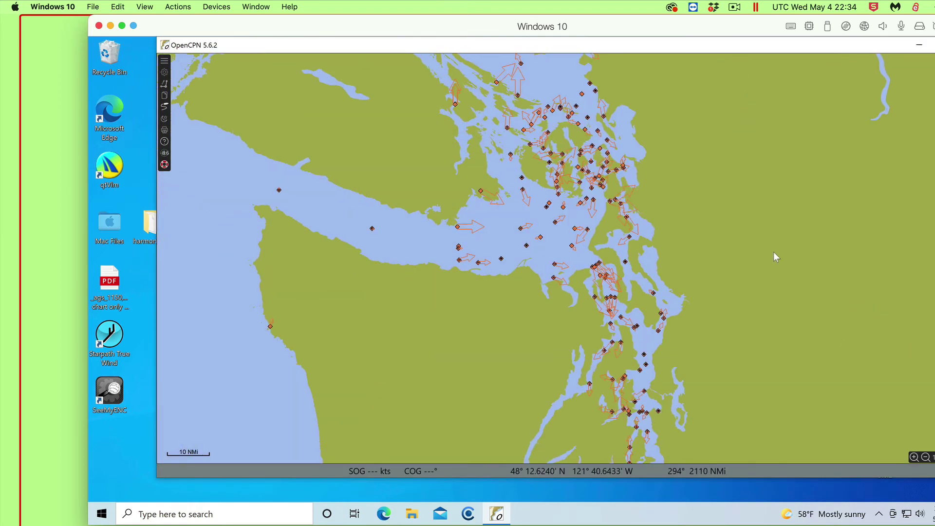
{"action": "left_click", "coordinate": [588, 233]}
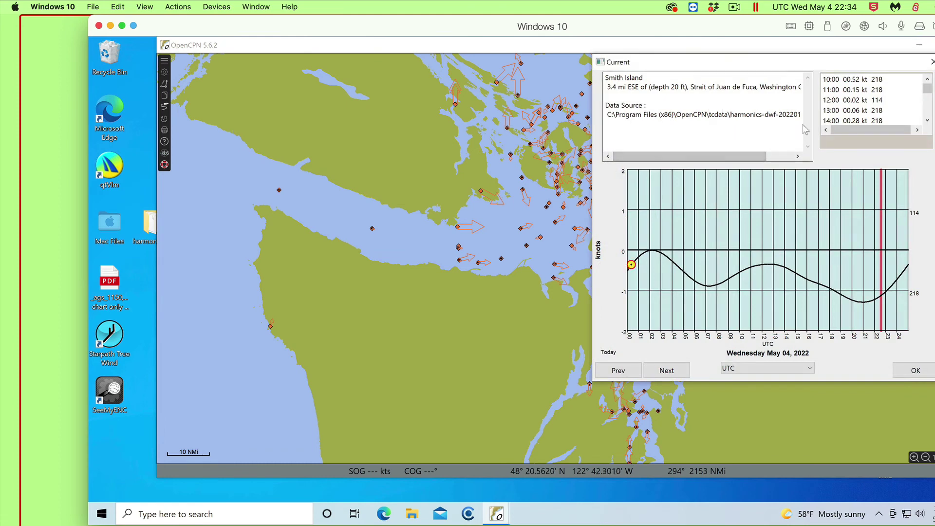
{"action": "left_click_drag", "start_coordinate": [744, 154], "coordinate": [804, 163]}
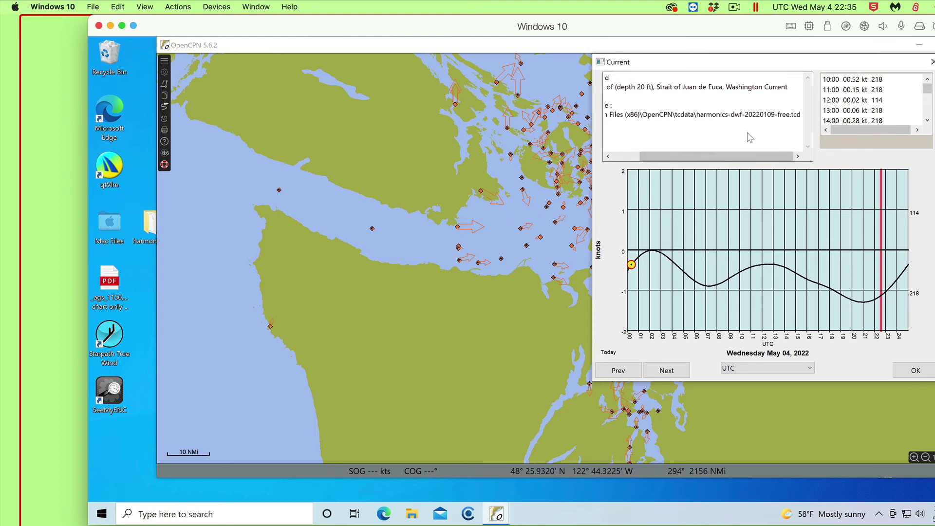
{"action": "left_click", "coordinate": [916, 371]}
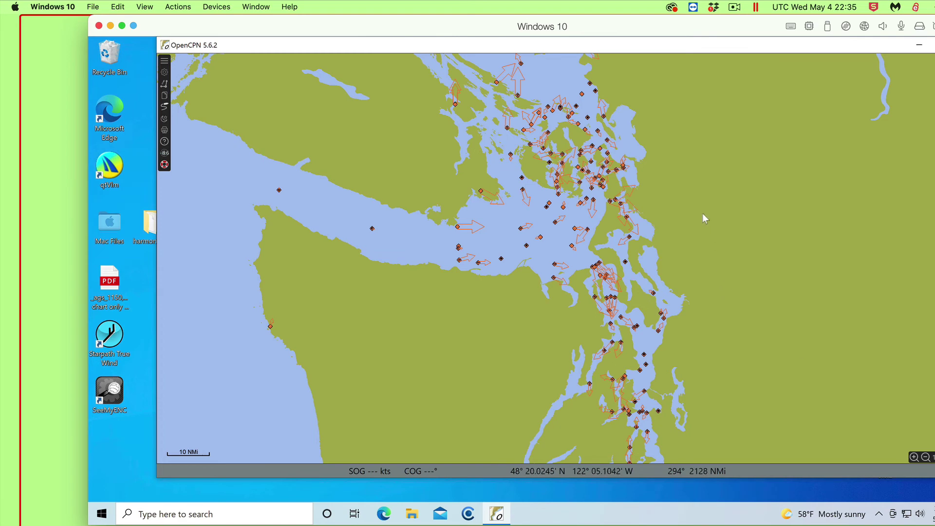
Step: Inspect the data source of the Off Broken Island current station north of Vancouver Island, and close its window
{"action": "scroll", "coordinate": [788, 247], "scroll_direction": "up", "scroll_amount": 5}
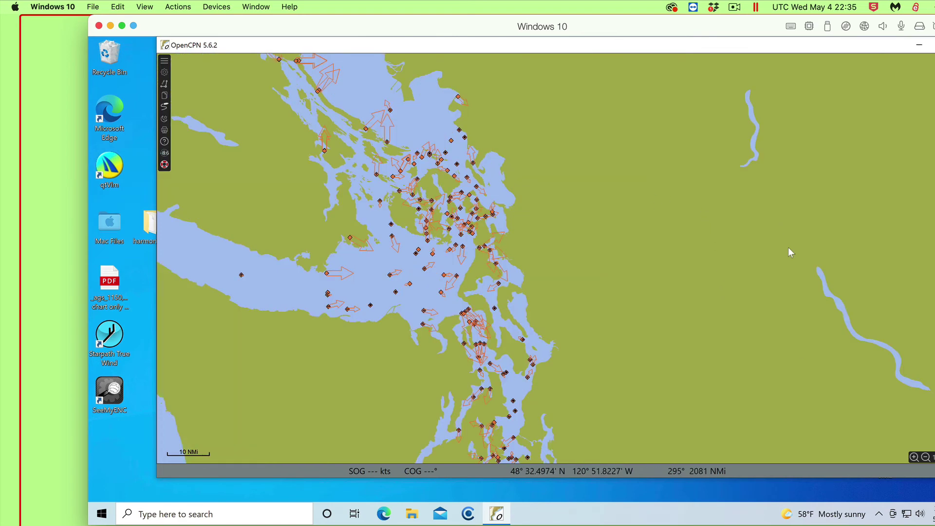
{"action": "left_click_drag", "start_coordinate": [574, 207], "coordinate": [764, 272]}
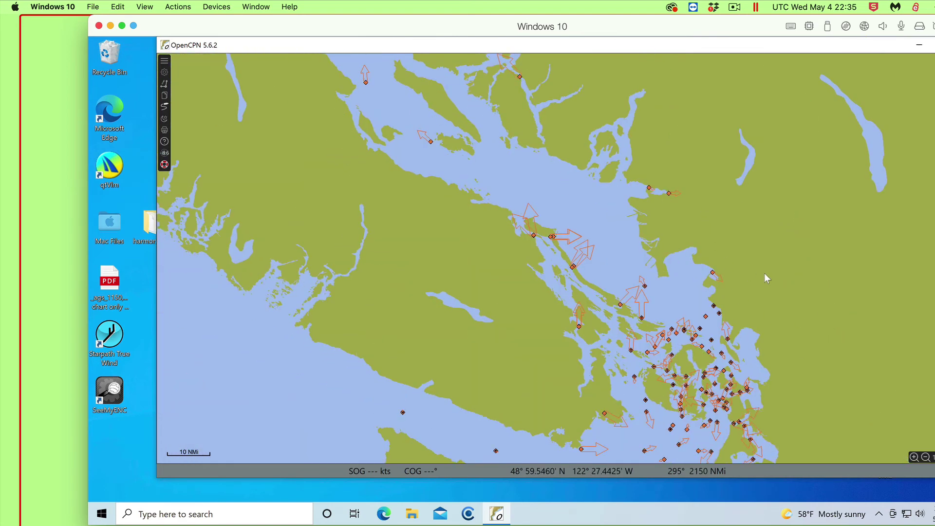
{"action": "left_click_drag", "start_coordinate": [431, 146], "coordinate": [529, 253]}
{"action": "left_click_drag", "start_coordinate": [335, 186], "coordinate": [704, 422]}
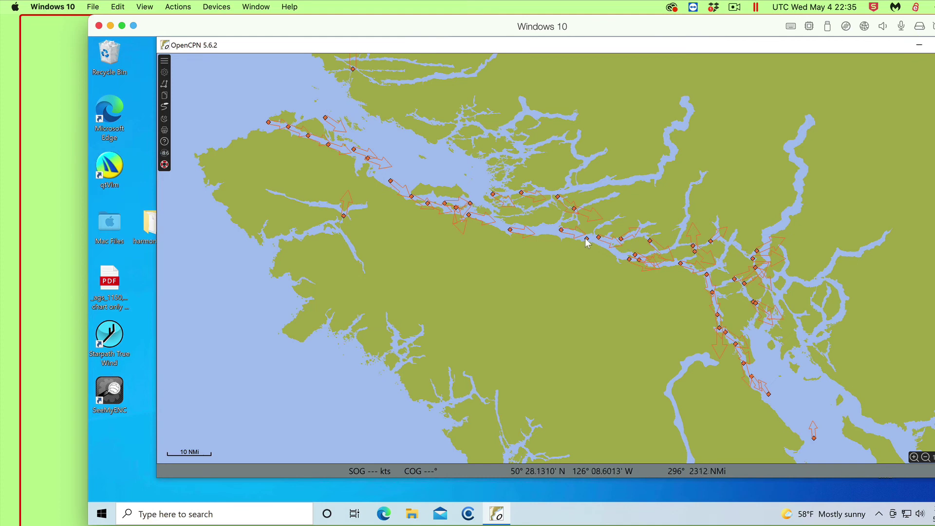
{"action": "left_click", "coordinate": [562, 230]}
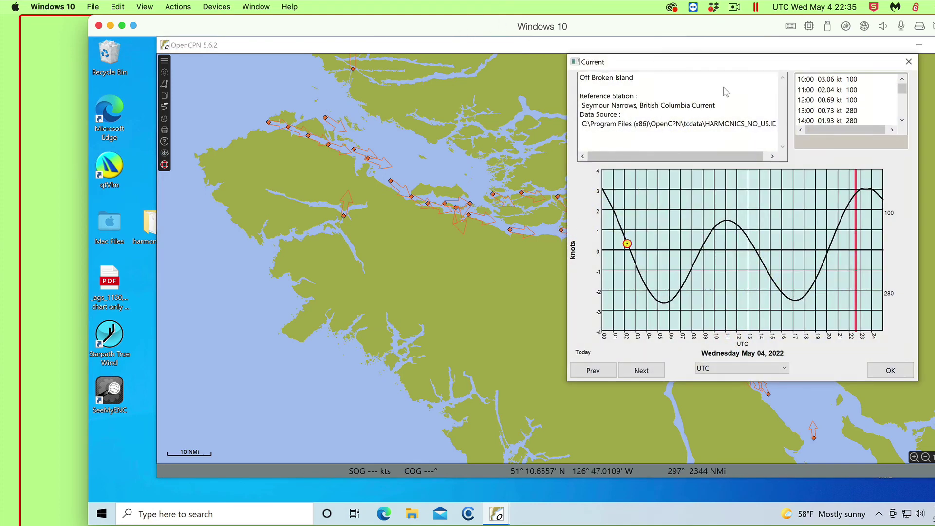
{"action": "left_click", "coordinate": [577, 62]}
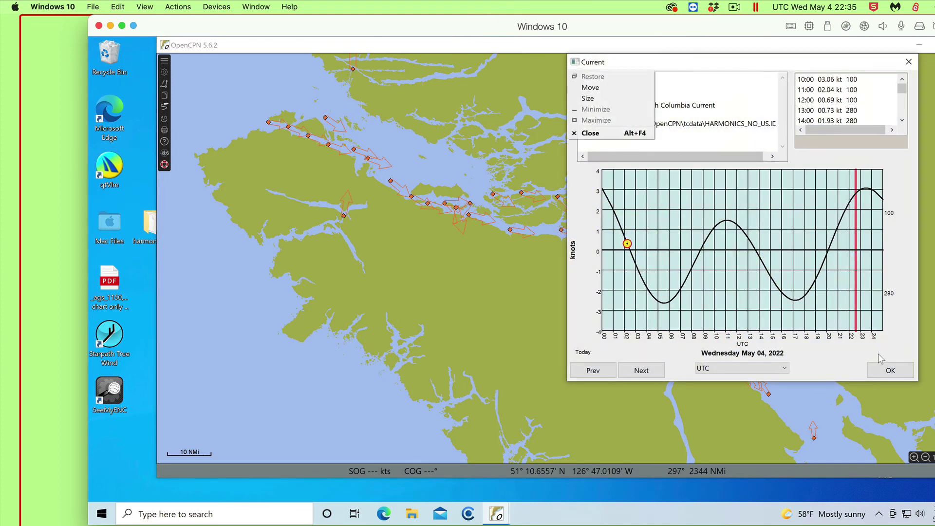
{"action": "left_click", "coordinate": [892, 370]}
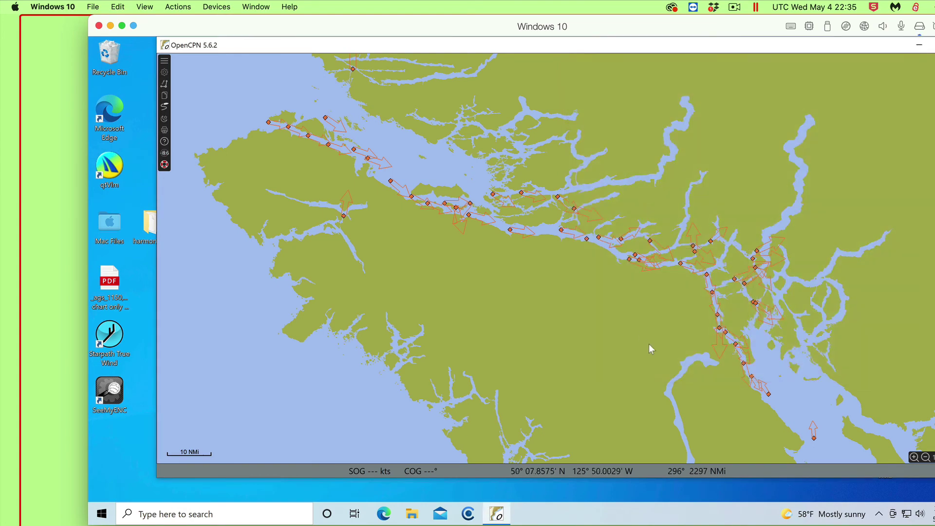
Step: Open C:\Program Files (x86)\OpenCPN\tcdata in File Explorer, examine the harmonics files it holds, and close the window
{"action": "key", "text": "Right"}
{"action": "key", "text": "Down"}
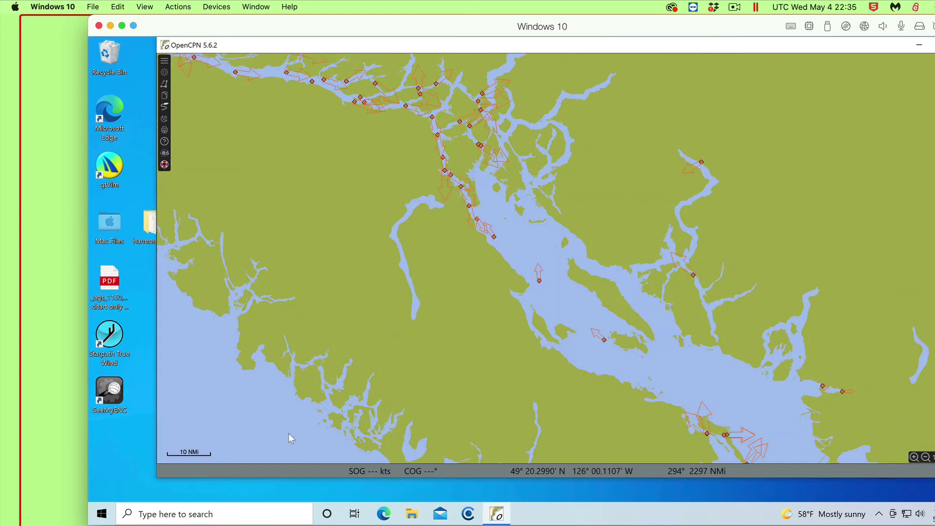
{"action": "left_click", "coordinate": [412, 514]}
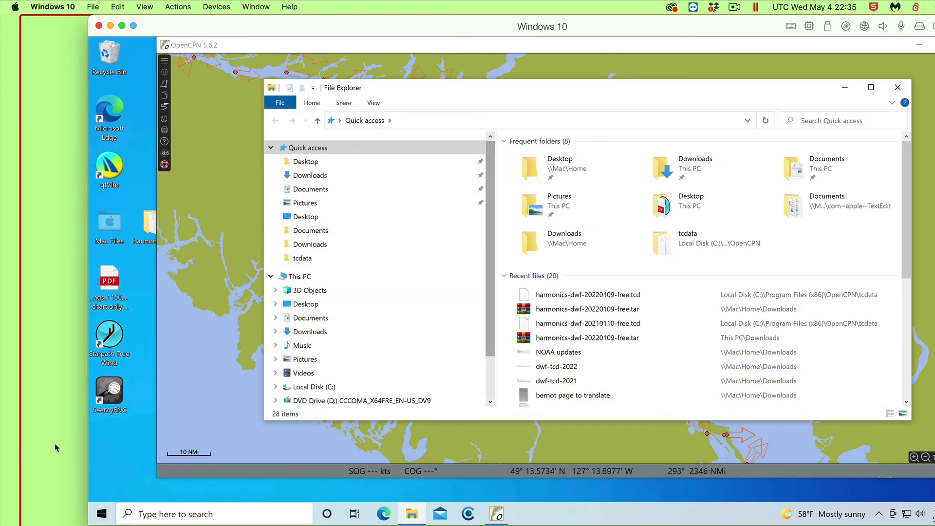
{"action": "left_click", "coordinate": [323, 387]}
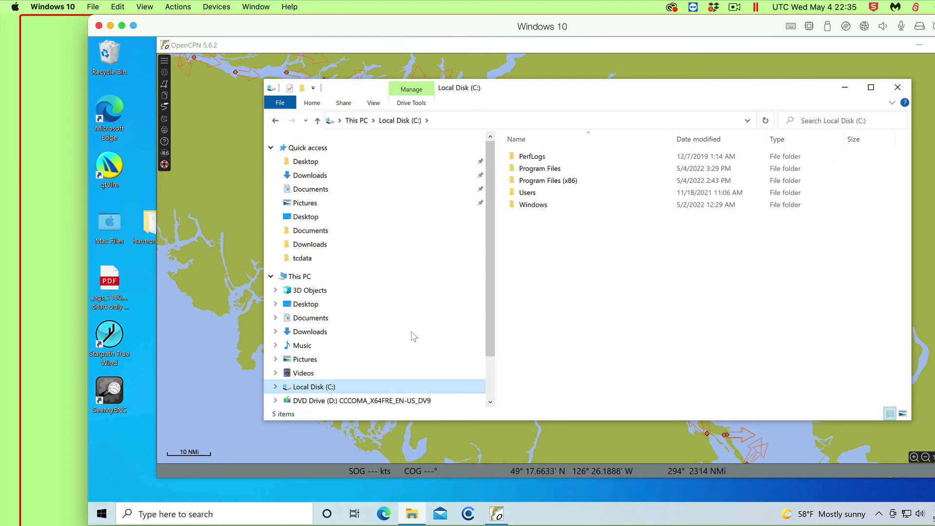
{"action": "double_click", "coordinate": [549, 180]}
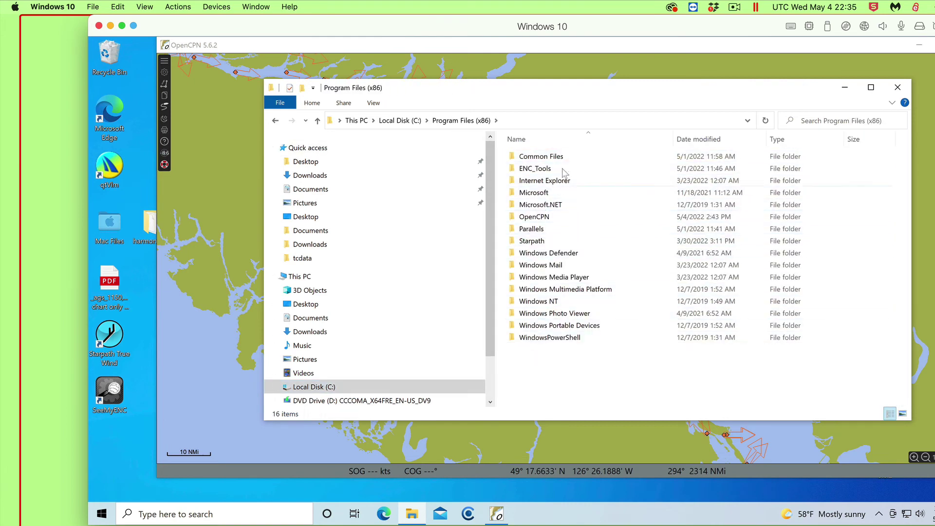
{"action": "left_click", "coordinate": [537, 221]}
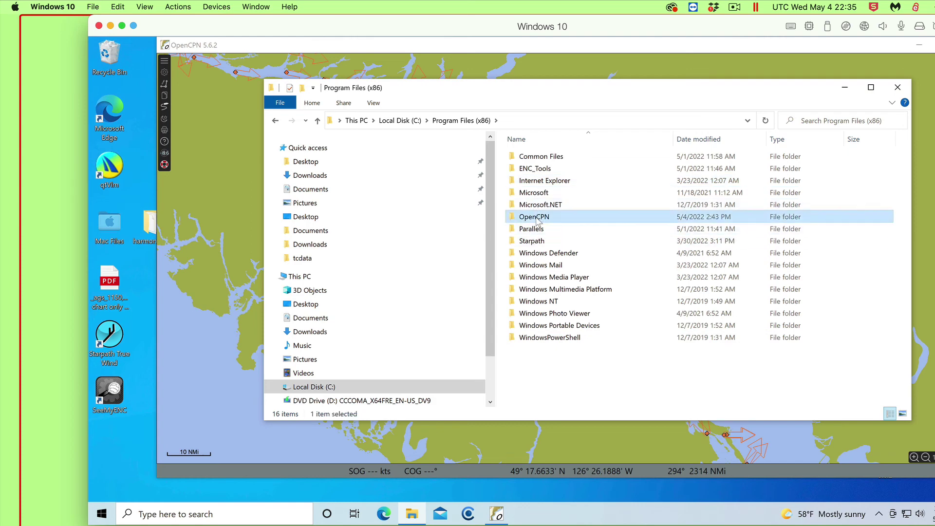
{"action": "double_click", "coordinate": [538, 222]}
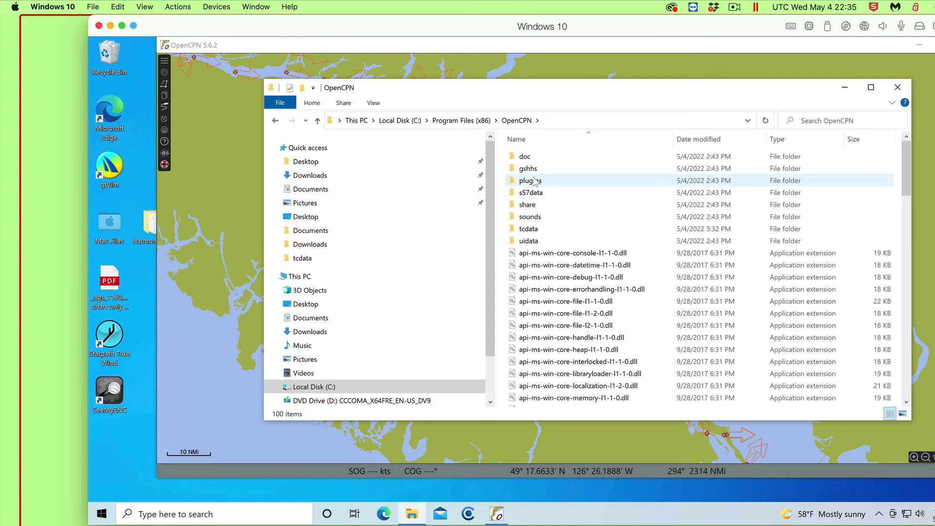
{"action": "double_click", "coordinate": [538, 228]}
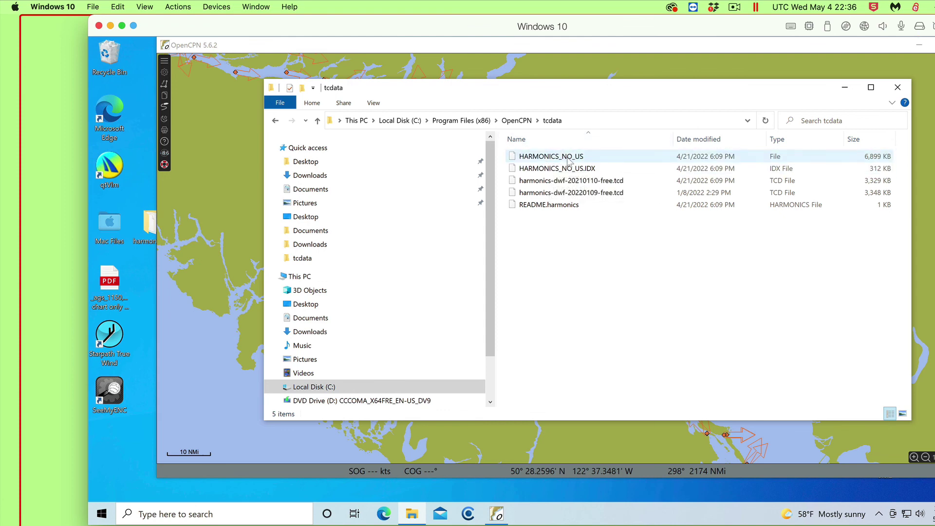
{"action": "left_click", "coordinate": [897, 88]}
Step: Inspect the full data source path of the Kuhushan Point current station on Vancouver Island's east coast, and close its window
{"action": "left_click_drag", "start_coordinate": [475, 237], "coordinate": [528, 232]}
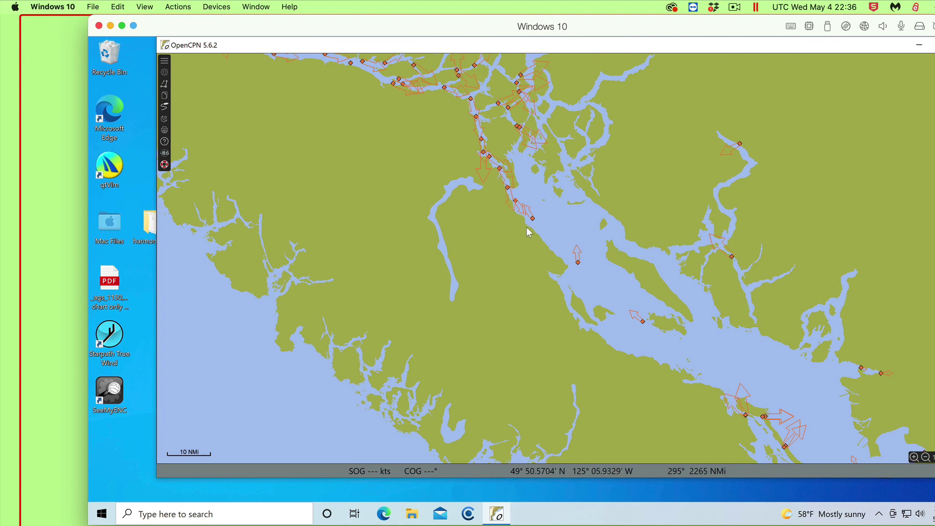
{"action": "double_click", "coordinate": [533, 219]}
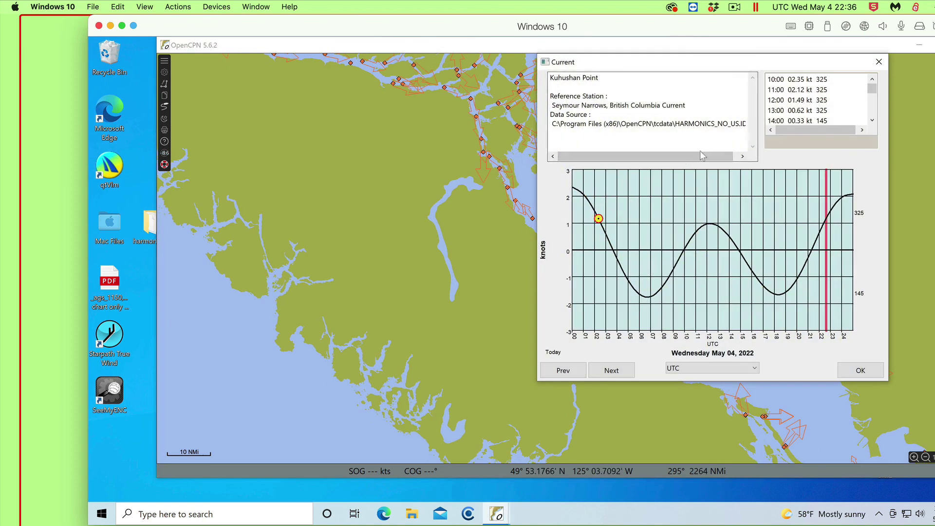
{"action": "left_click_drag", "start_coordinate": [700, 155], "coordinate": [705, 155]}
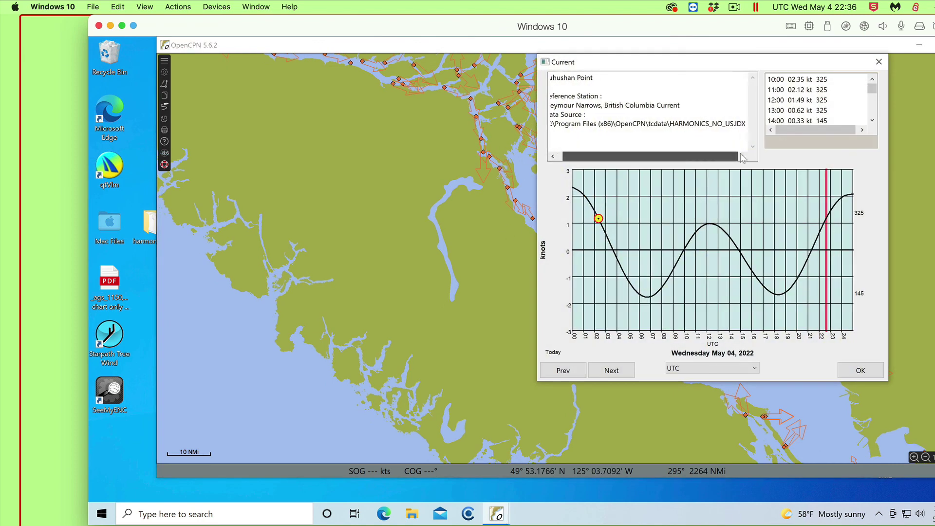
{"action": "left_click", "coordinate": [880, 62]}
Step: Check the data source of the Angeles Pt. current station in the Strait of Juan de Fuca, close its window, and reposition the chart application's window
{"action": "left_click_drag", "start_coordinate": [741, 265], "coordinate": [501, 128]}
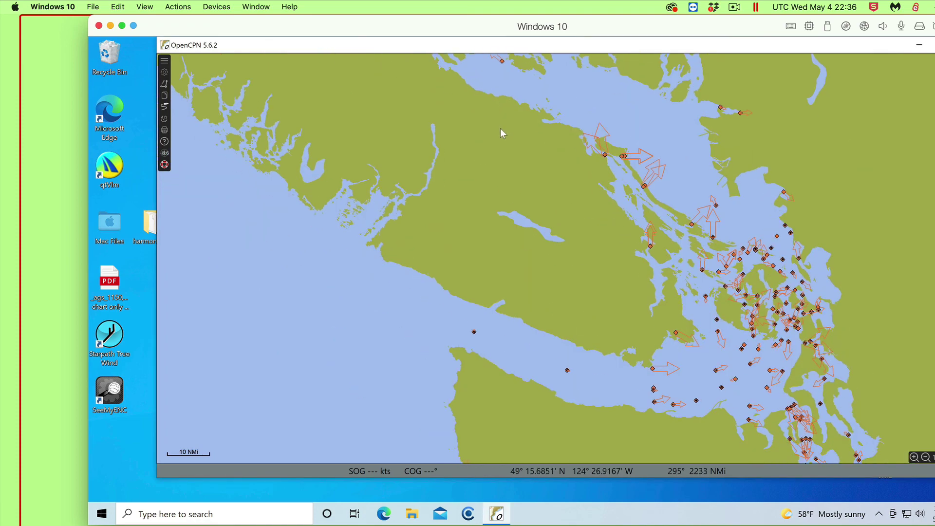
{"action": "double_click", "coordinate": [655, 401]}
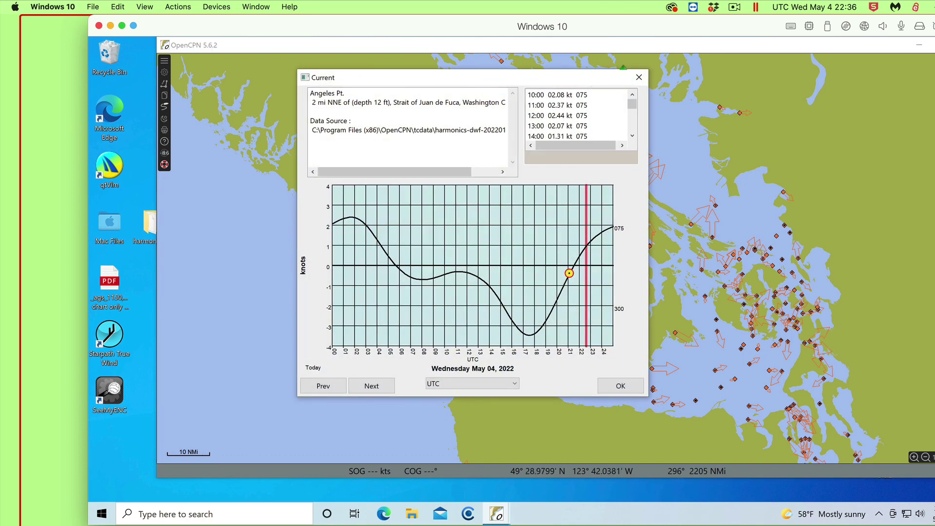
{"action": "left_click", "coordinate": [640, 77]}
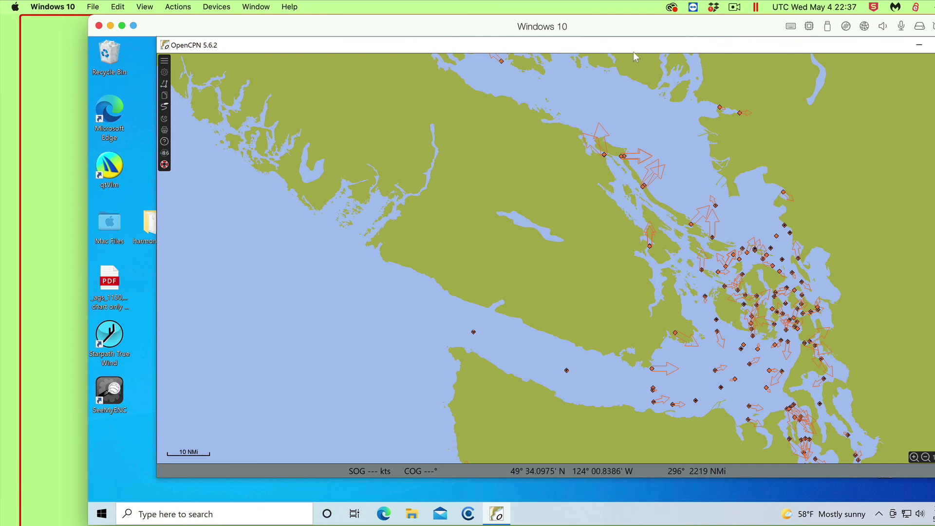
{"action": "left_click_drag", "start_coordinate": [604, 47], "coordinate": [566, 53]}
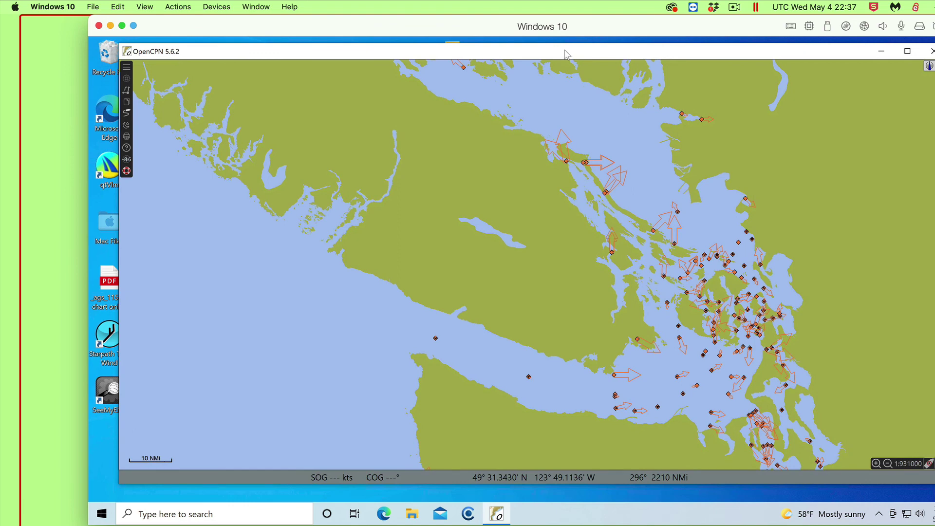